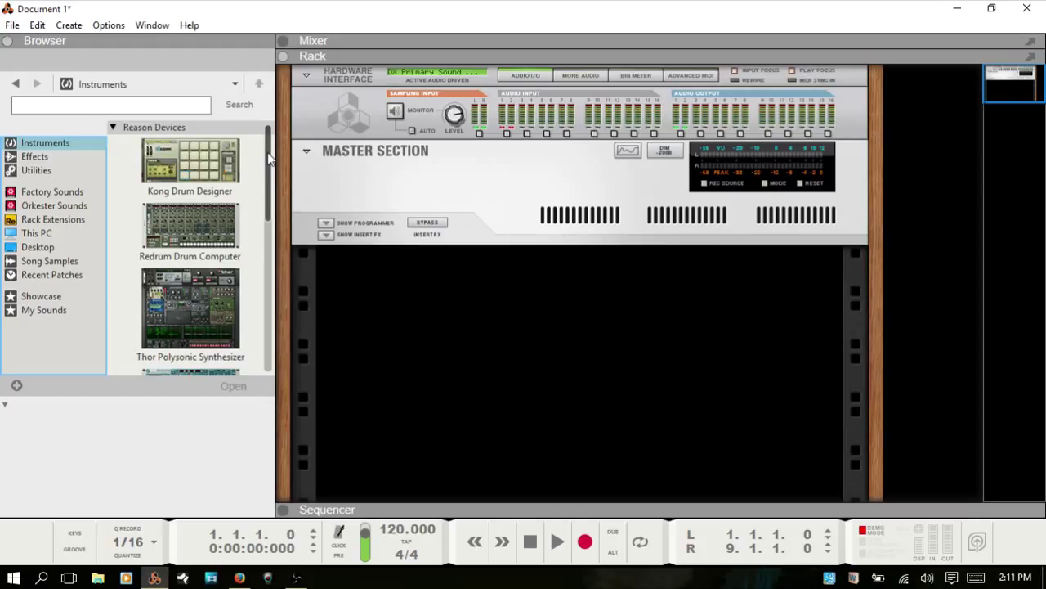
- Add an RV7000 MkII Reverb from the effects devices to the rack below the Master Section
scroll(263, 167, "down", 1)
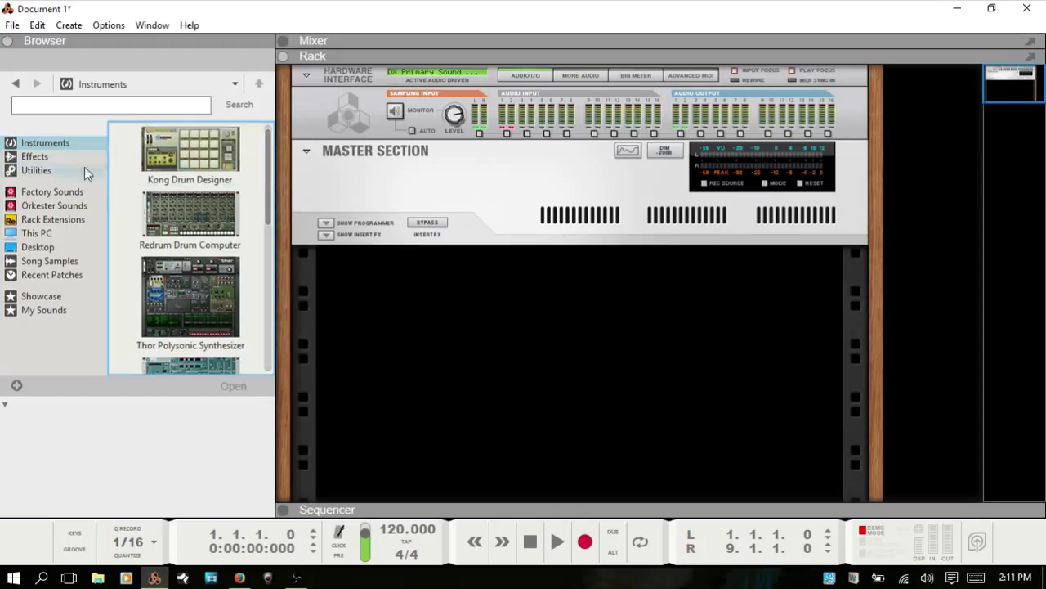
scroll(266, 168, "up", 1)
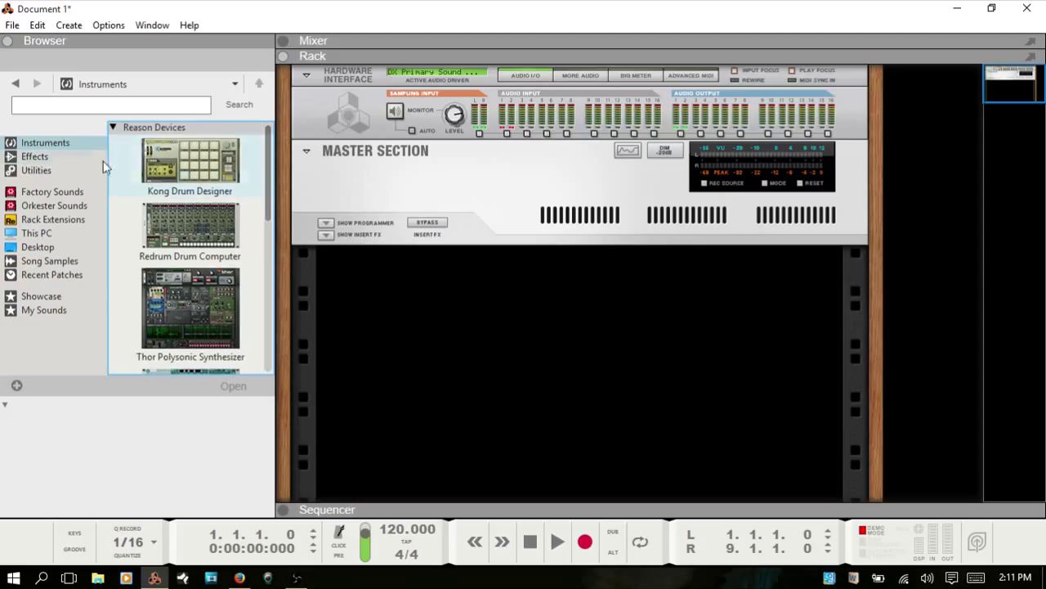
left_click(38, 158)
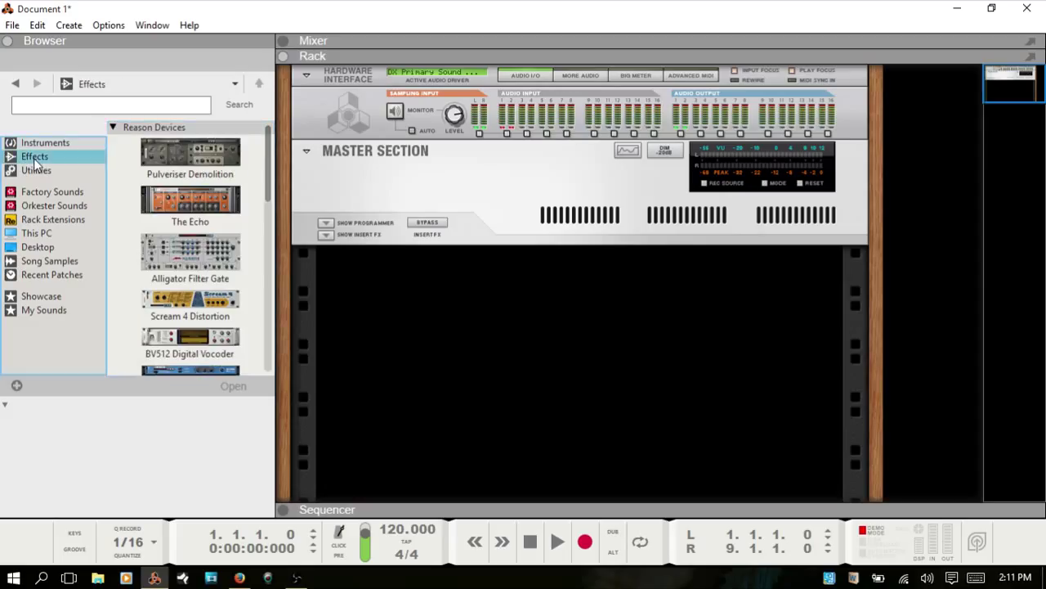
scroll(180, 245, "down", 3)
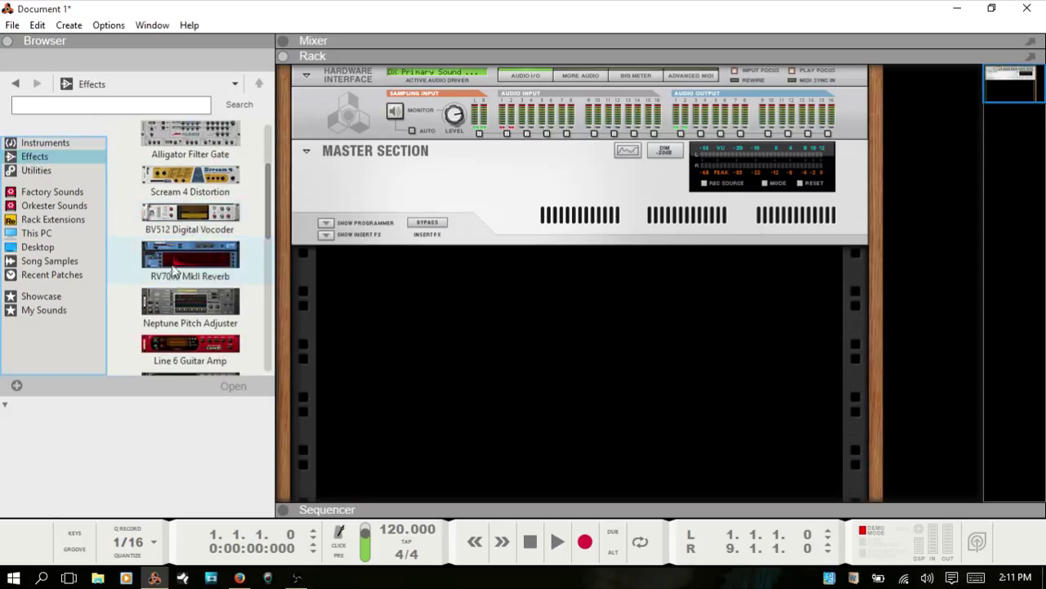
left_click_drag(187, 263, 482, 281)
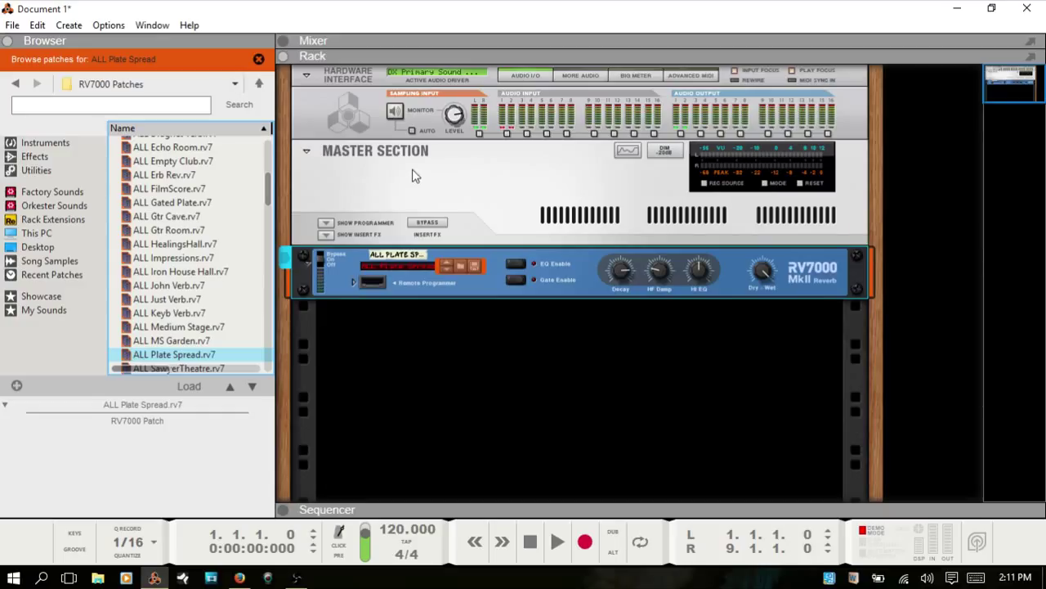
- Check the reverb's FX return 1 slot in the mixer, open it for editing in the rack, and examine its front-panel knobs
key("F5")
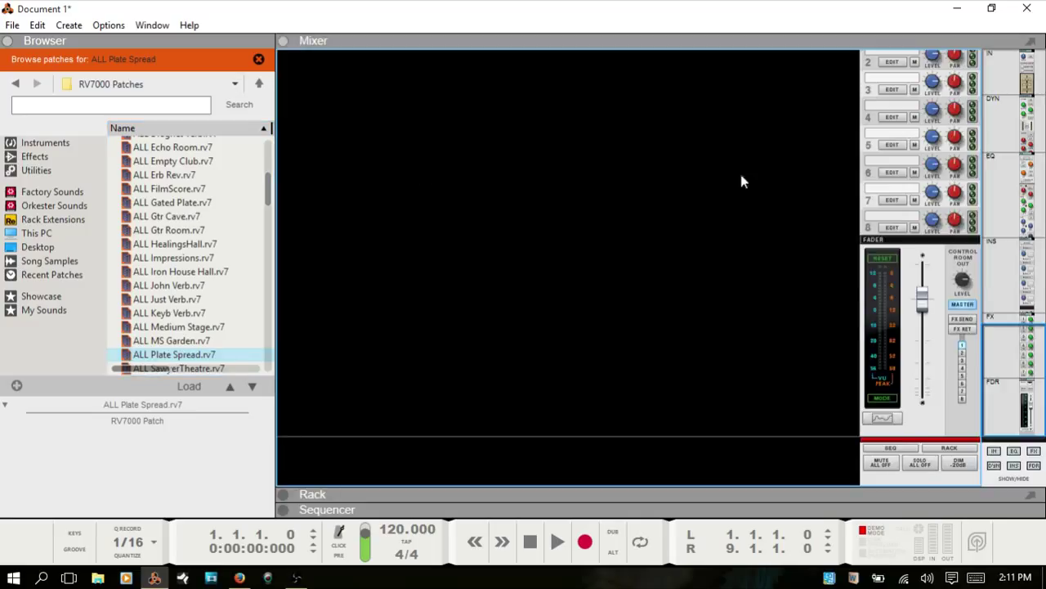
scroll(761, 182, "up", 2)
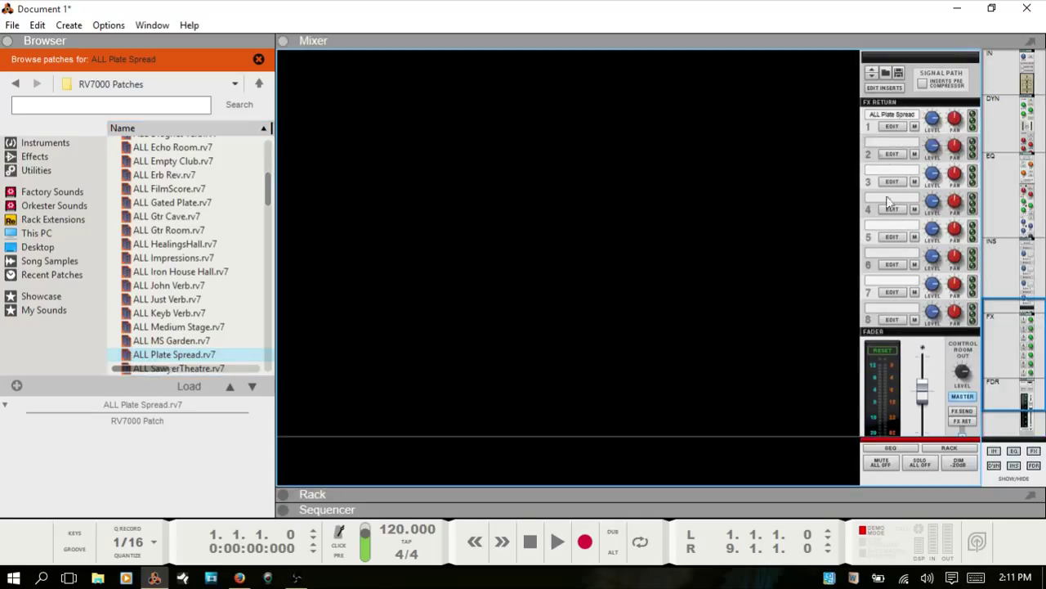
left_click(892, 129)
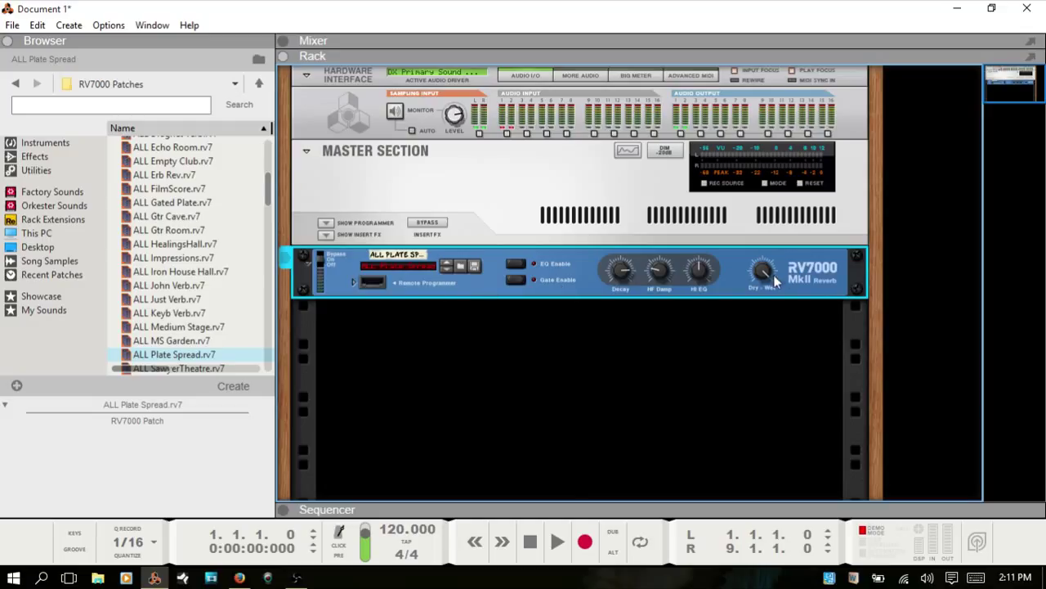
mouse_move(773, 275)
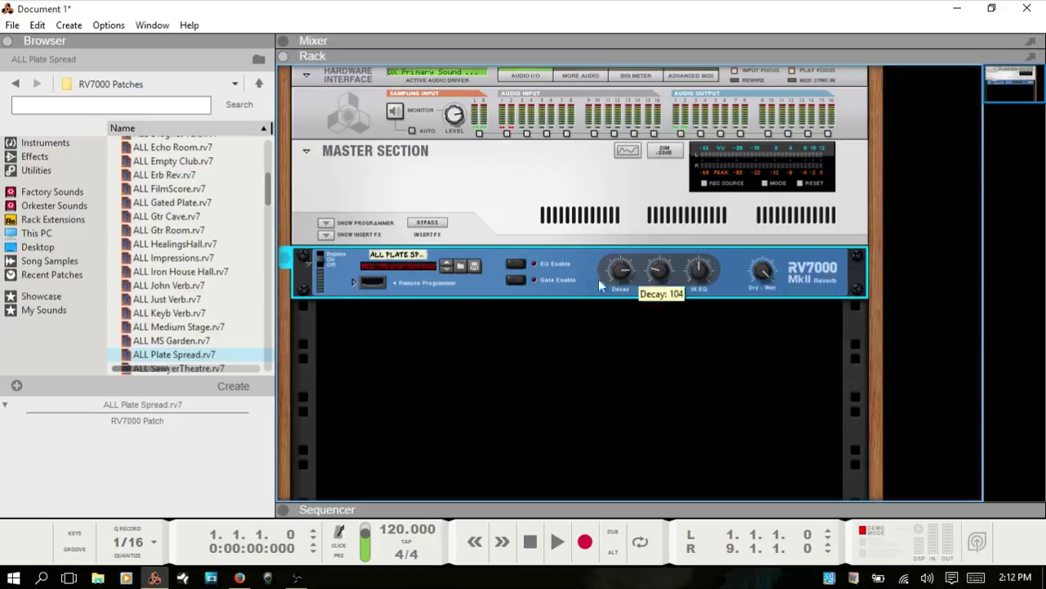
mouse_move(664, 288)
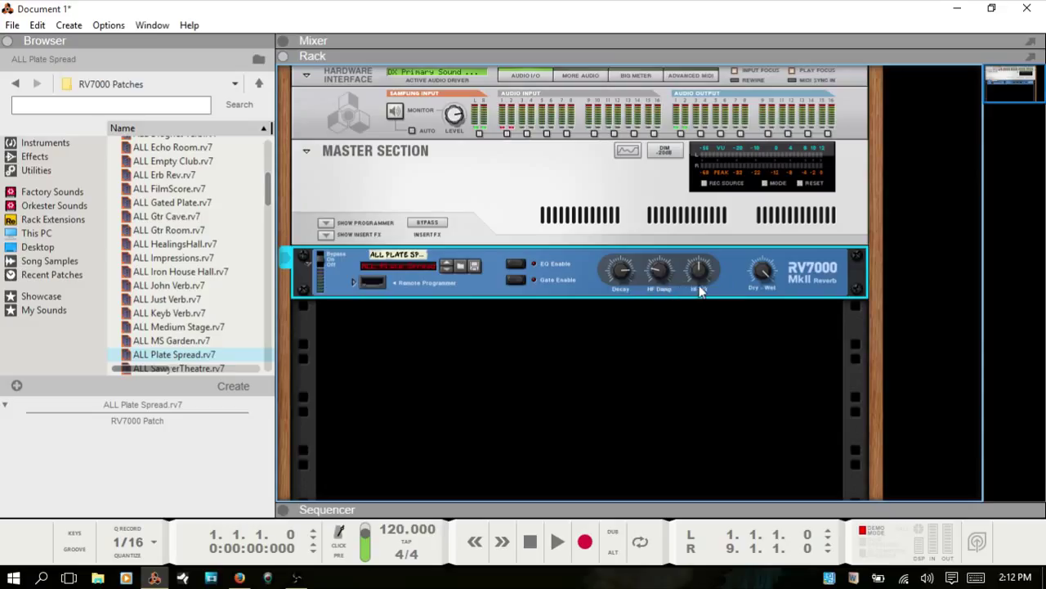
mouse_move(701, 290)
- Switch to Firefox, search the Propellerhead site for rv7000, and open the RV7000 MkII Patches shop page
left_click(239, 578)
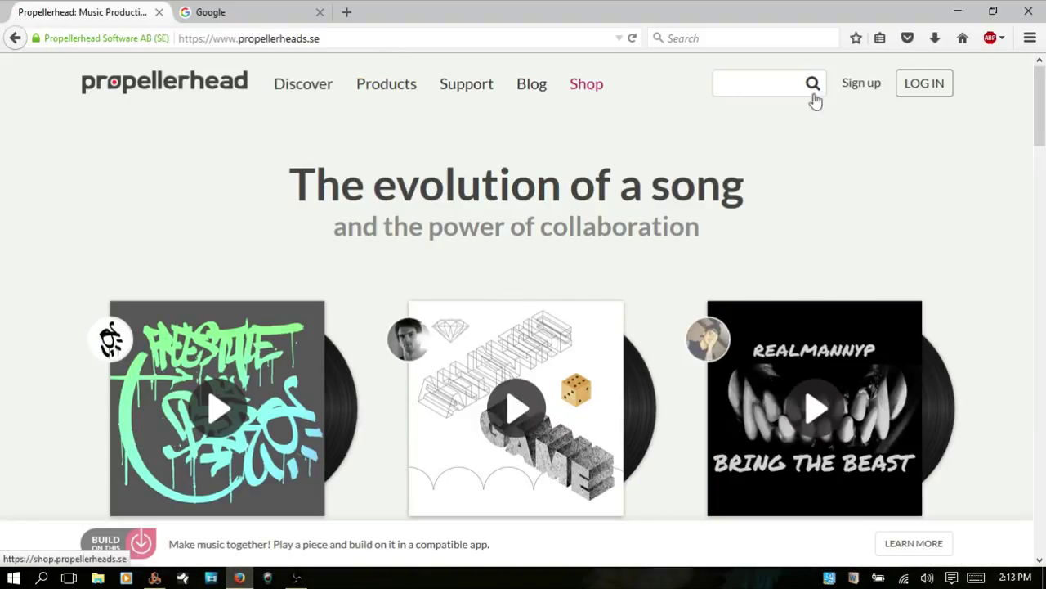
left_click(772, 83)
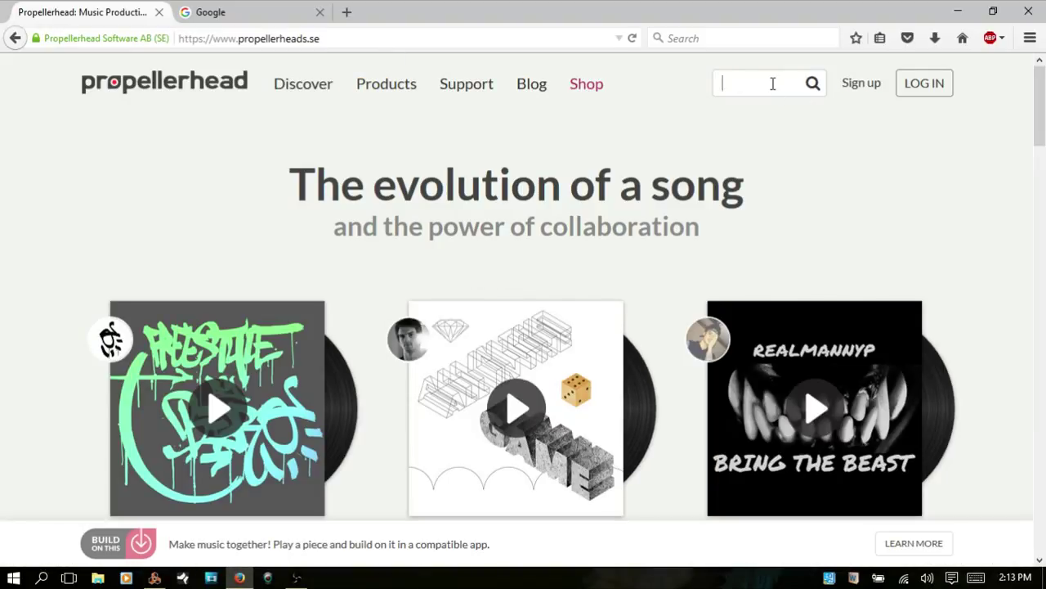
type("rv7000")
key("Return")
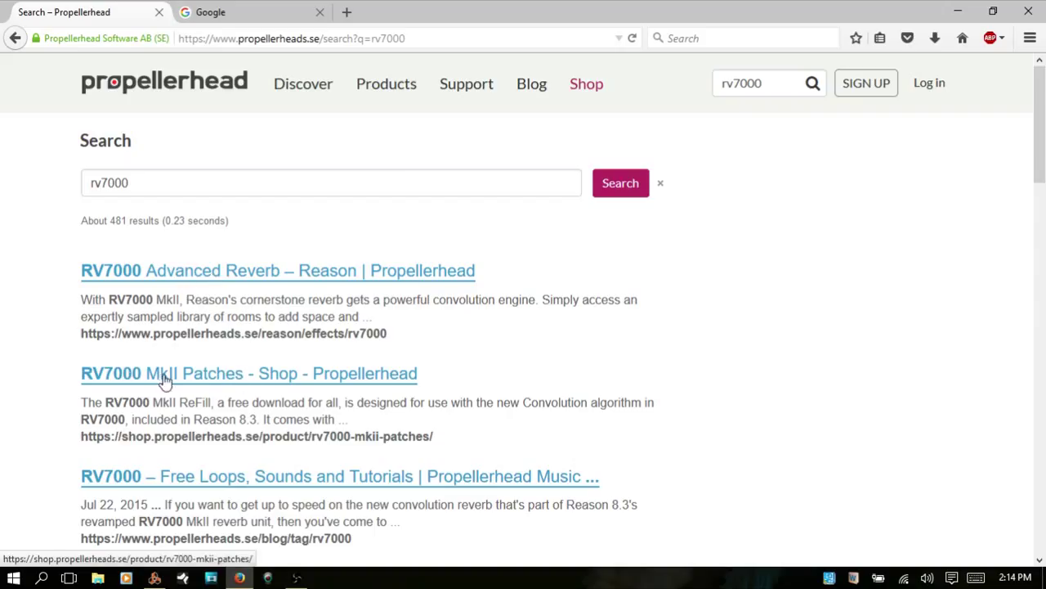
left_click(214, 383)
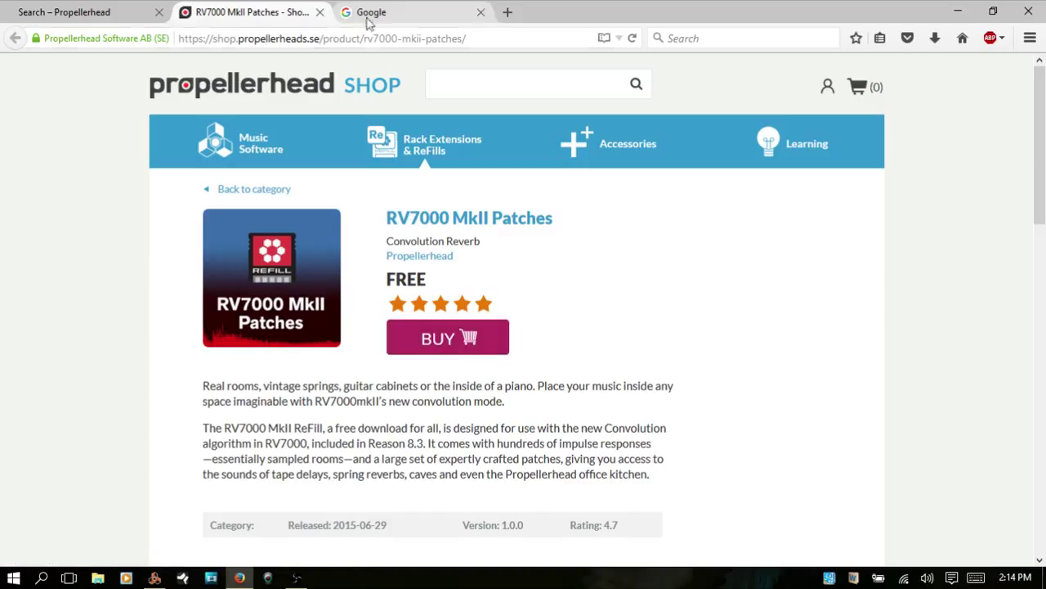
- Search Google for "free impulse responses" and look through the results
left_click(391, 16)
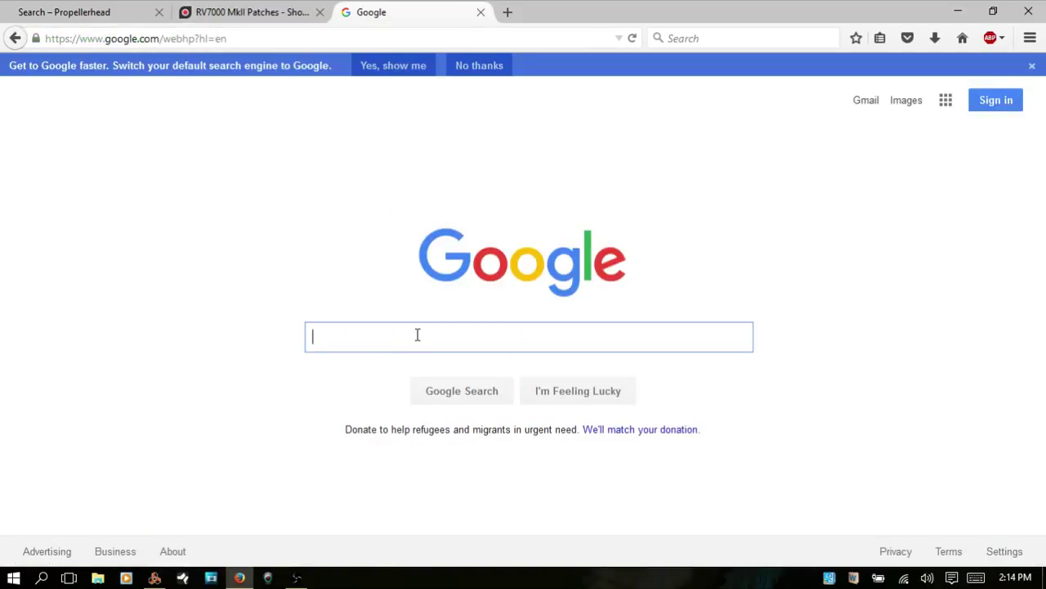
type("ir")
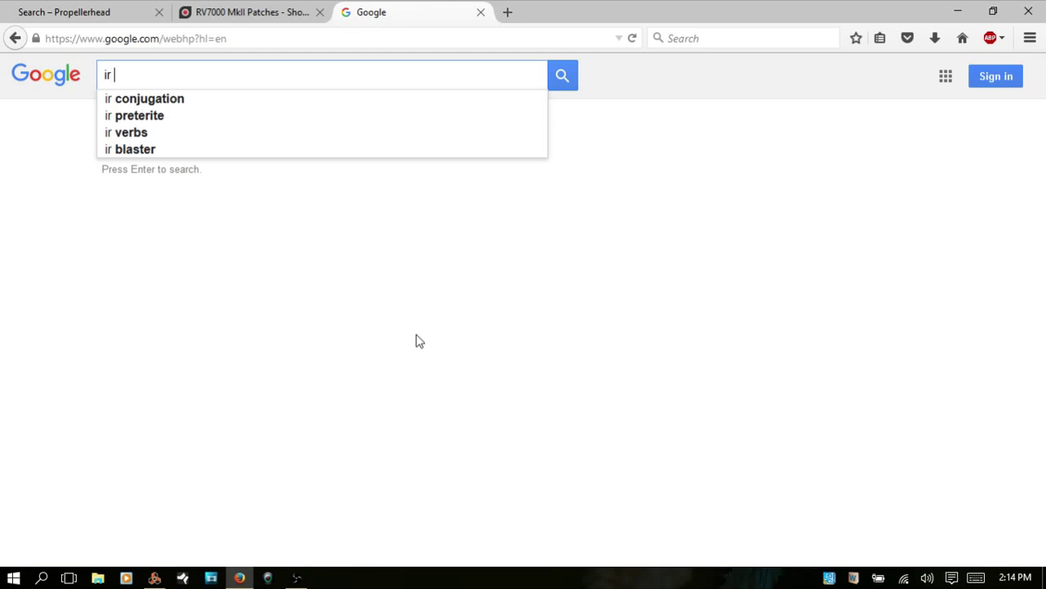
key("BackSpace")
type("mp")
key("BackSpace")
key("BackSpace")
key("BackSpace")
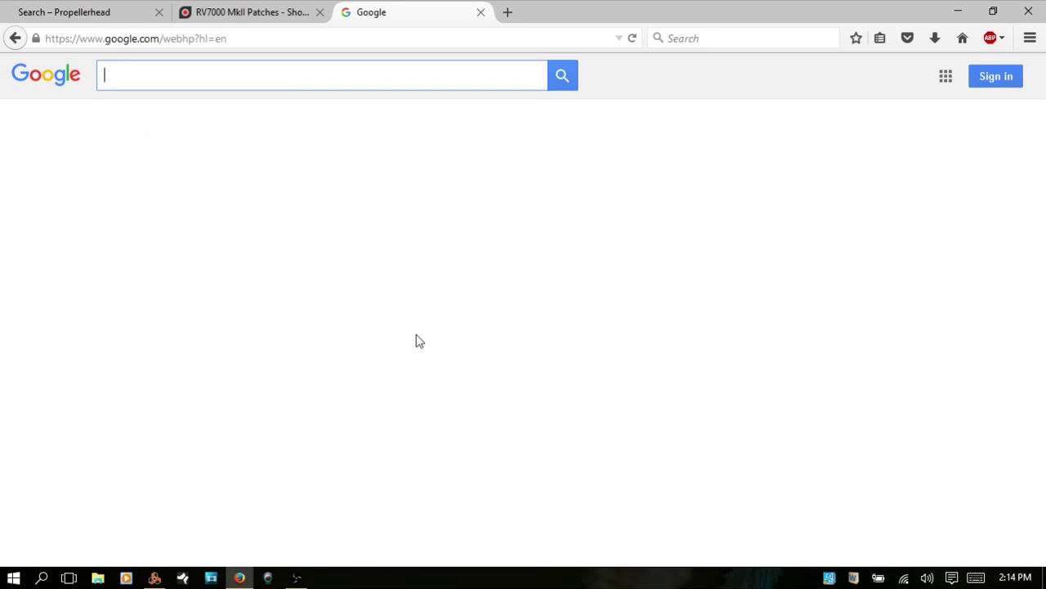
type("free impu")
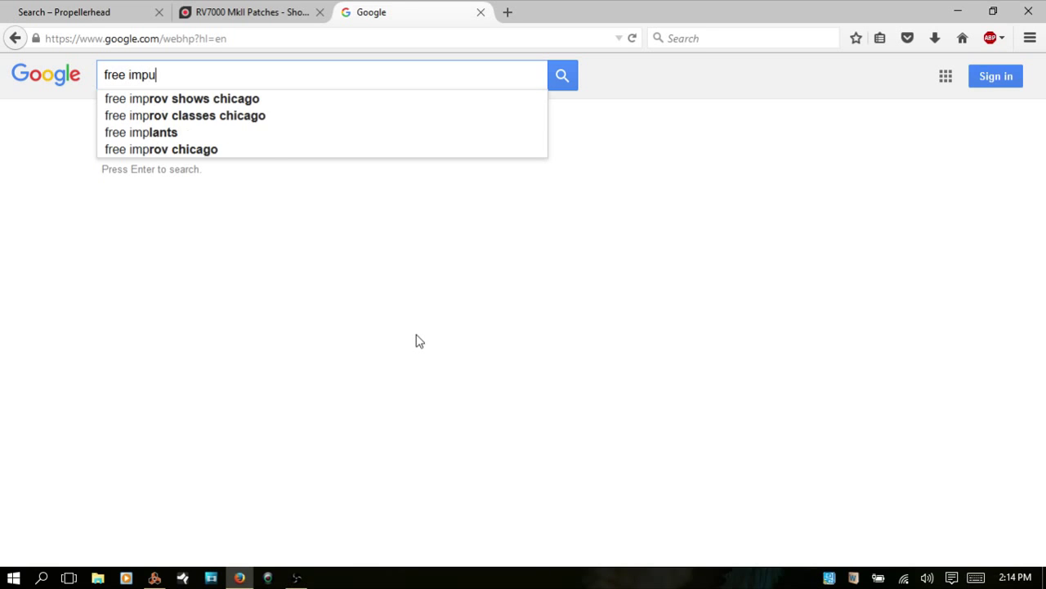
type("lse reso")
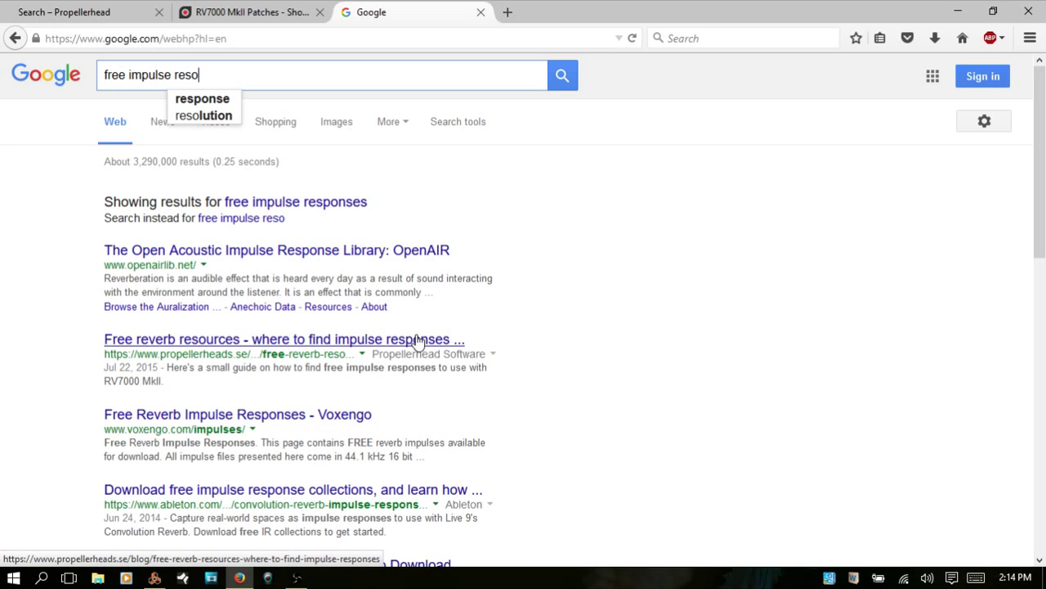
key("BackSpace")
type("p")
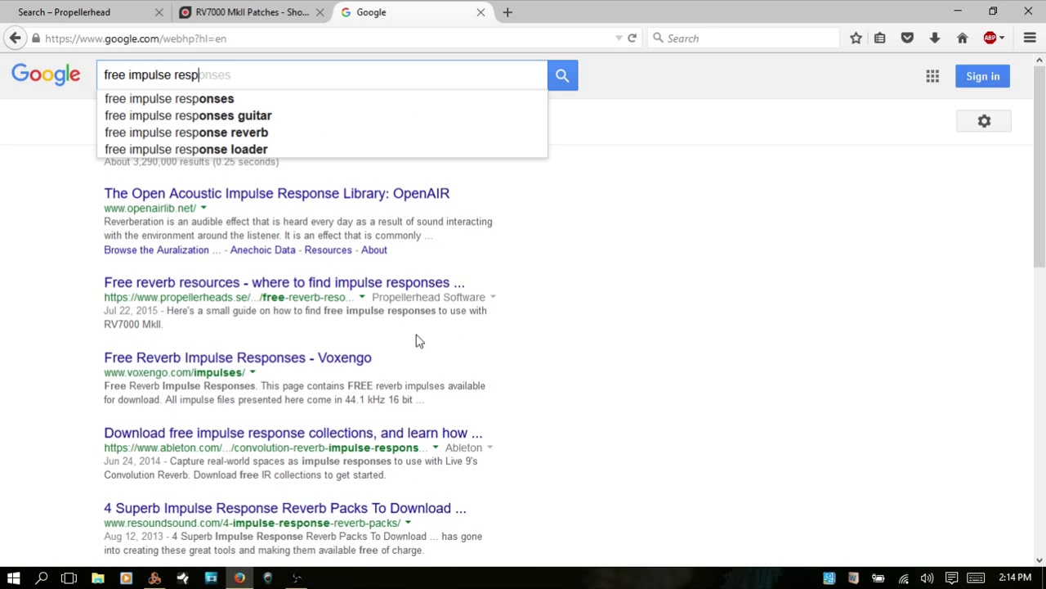
type("onses")
key("Return")
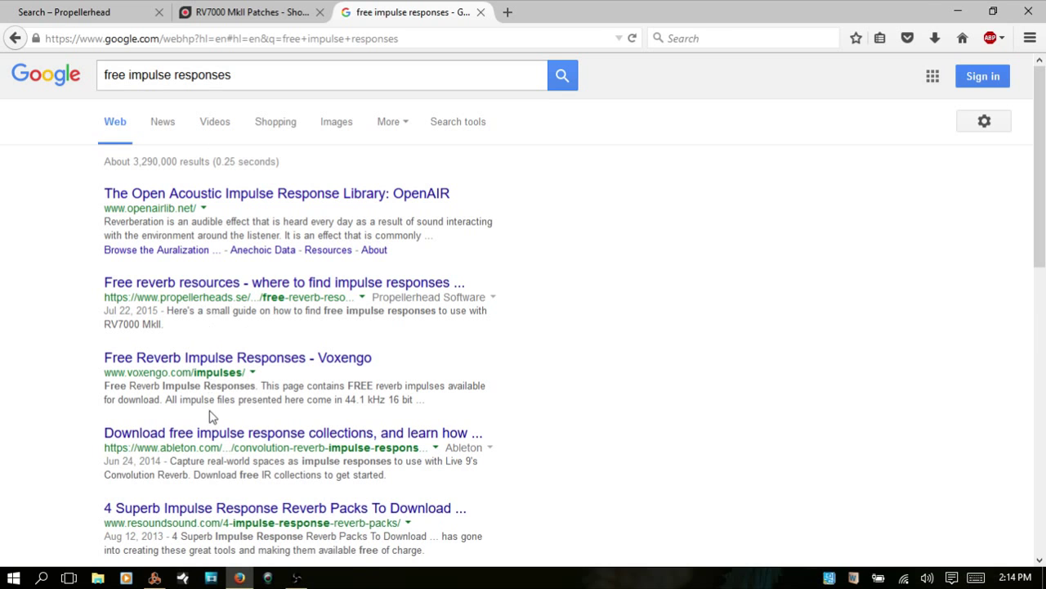
scroll(546, 275, "down", 5)
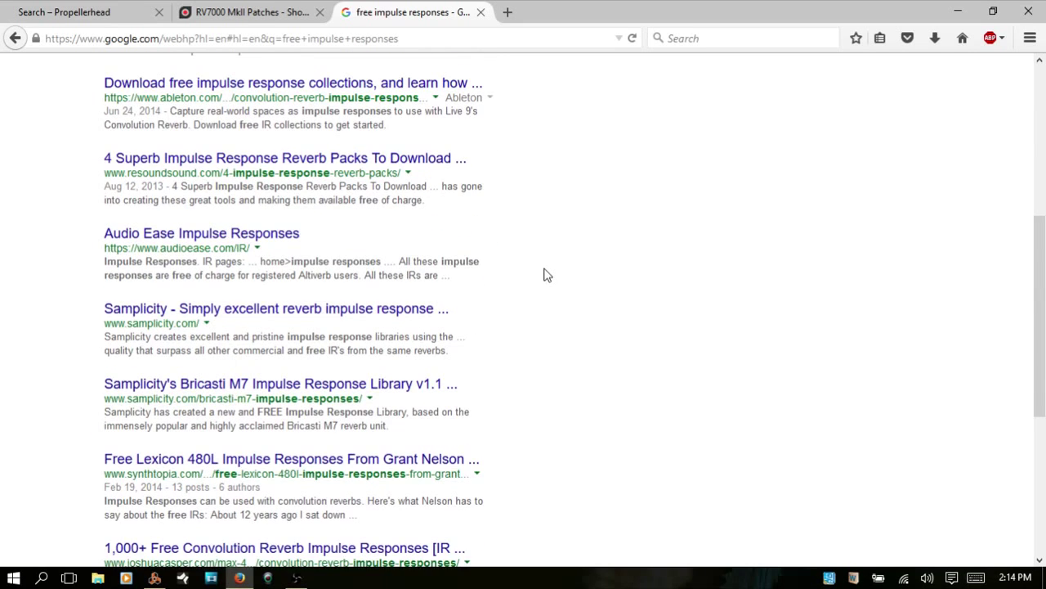
scroll(547, 275, "down", 3)
scroll(547, 274, "up", 5)
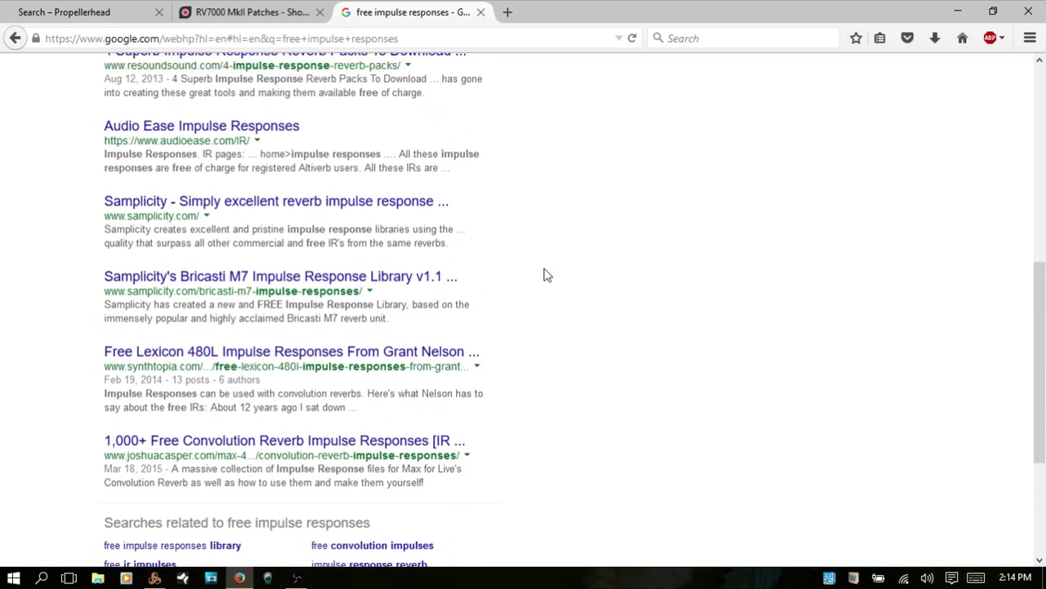
scroll(546, 275, "up", 2)
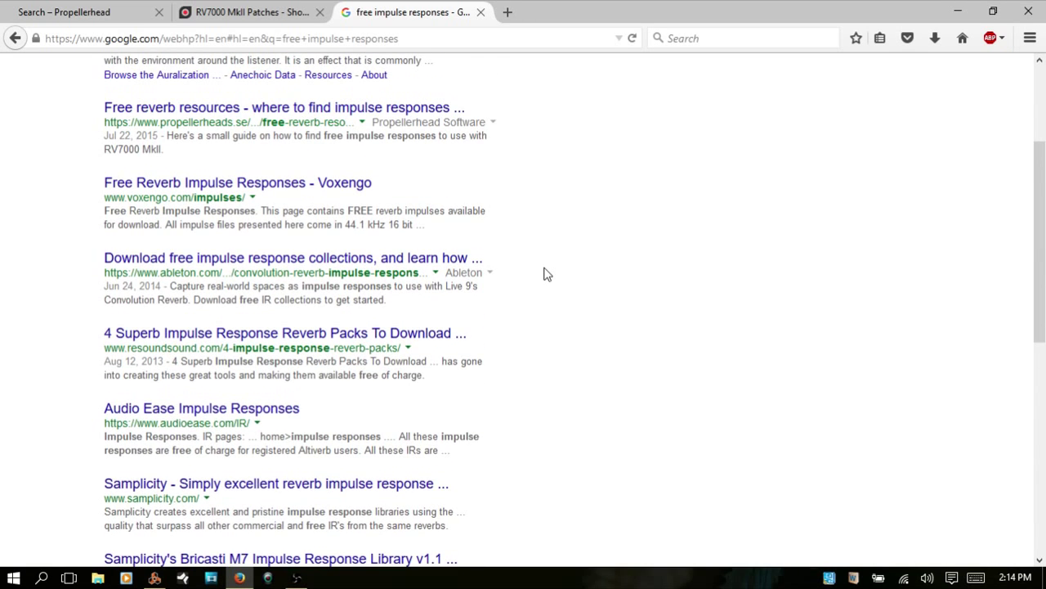
scroll(546, 274, "up", 4)
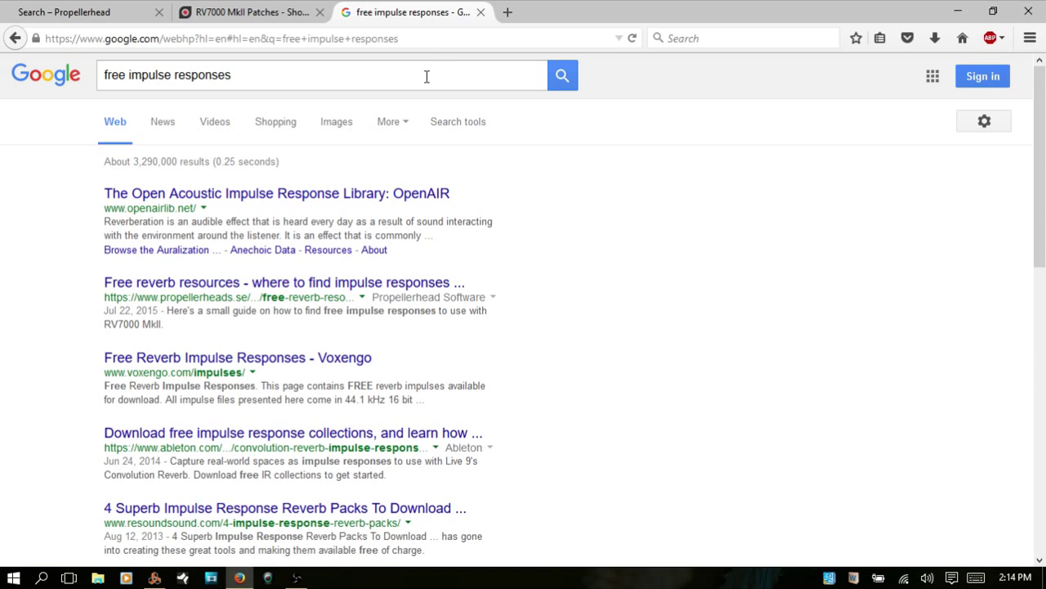
- Close the Google and RV7000 MkII Patches pages and quit the browser to return to Reason
left_click(480, 13)
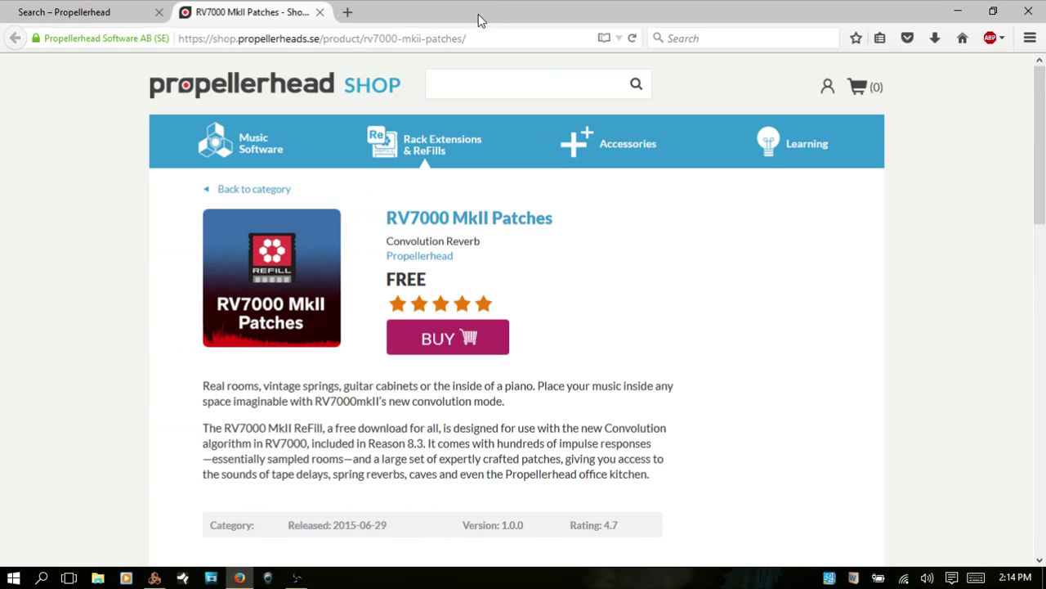
left_click(320, 12)
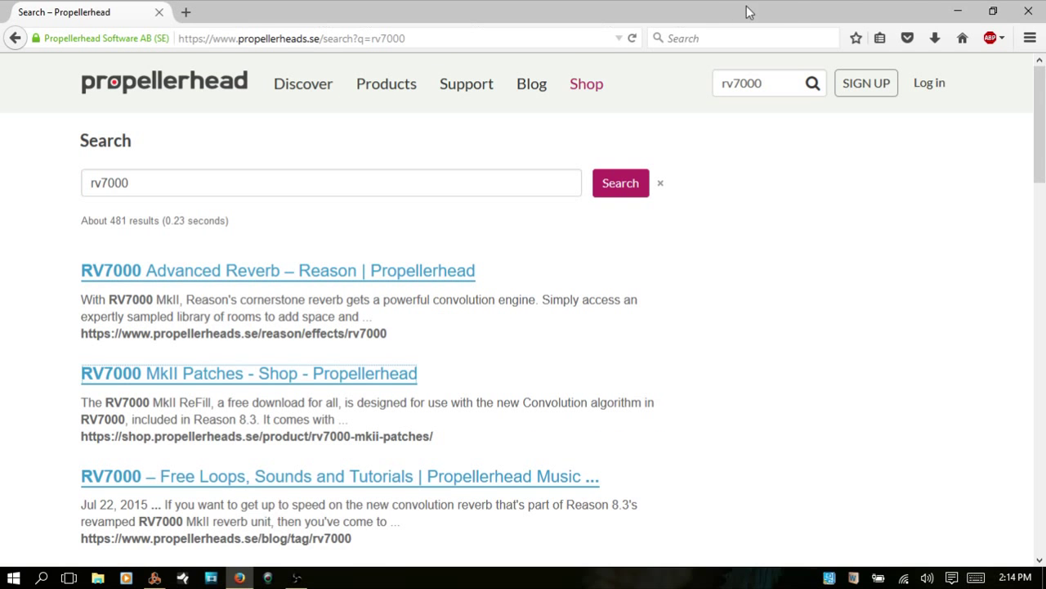
left_click(1028, 11)
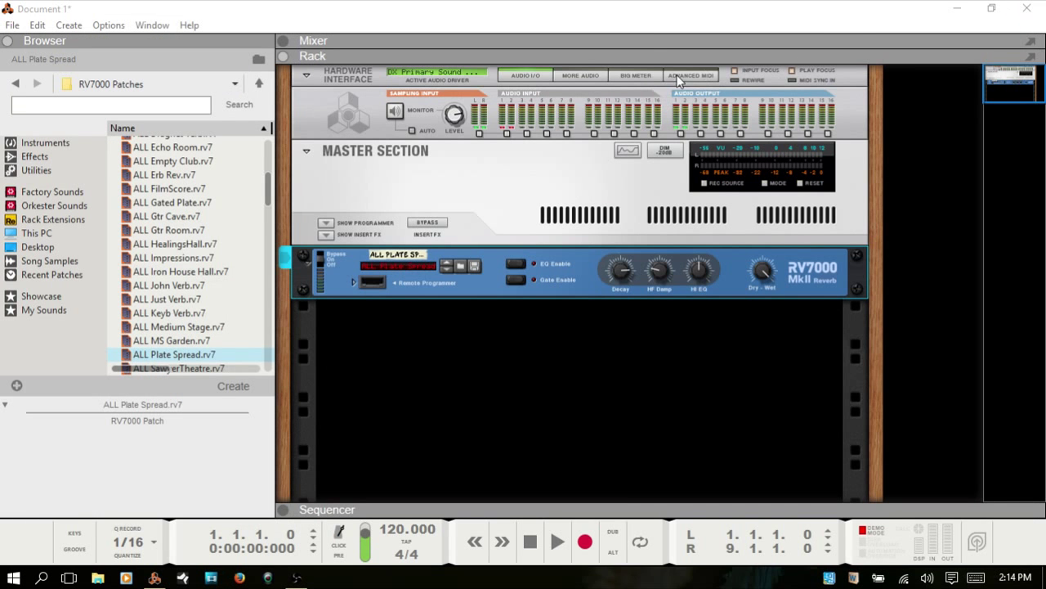
- Record two samples as convolution impulses in the RV7000's expanded Remote Programmer, and fold the programmer away
left_click(476, 278)
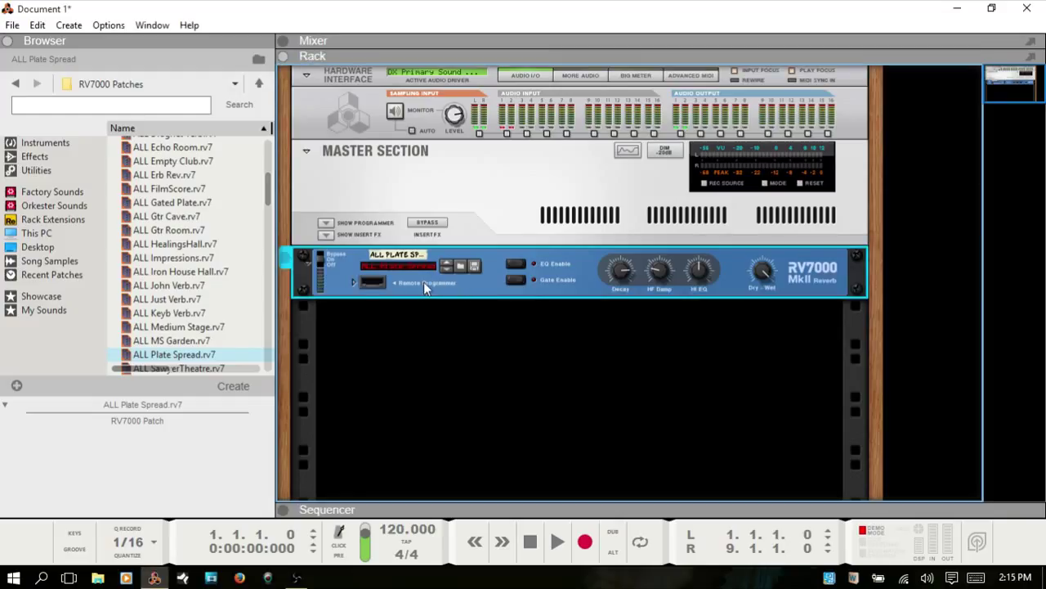
left_click(353, 282)
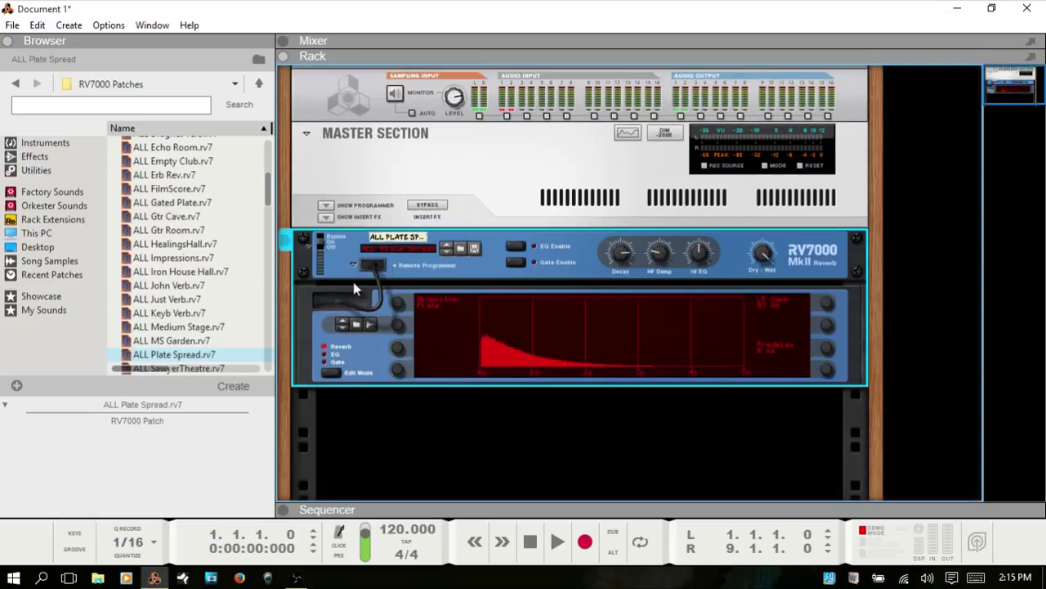
left_click(370, 324)
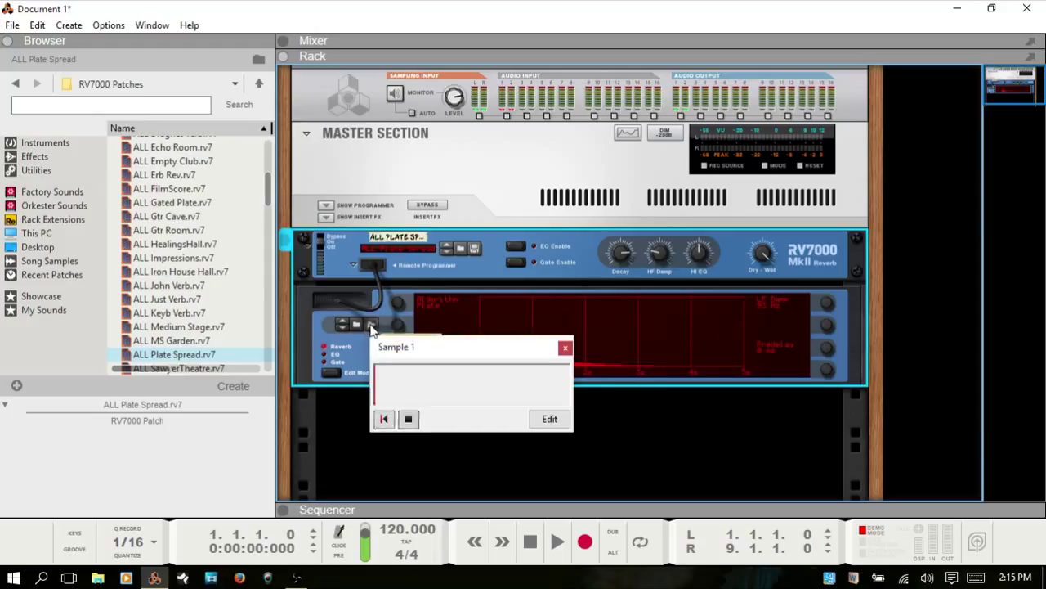
left_click(408, 421)
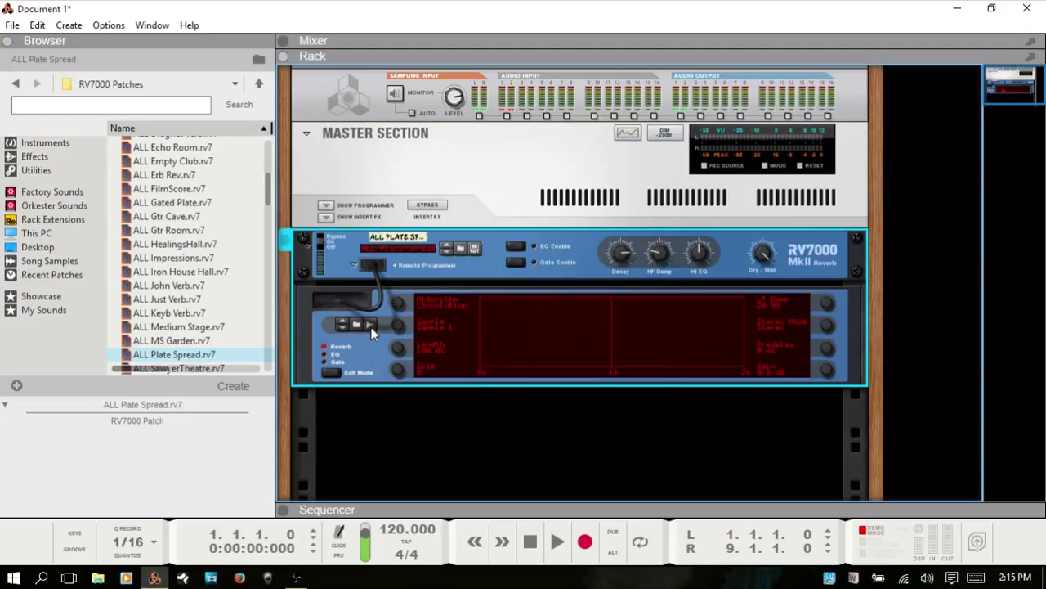
left_click(369, 325)
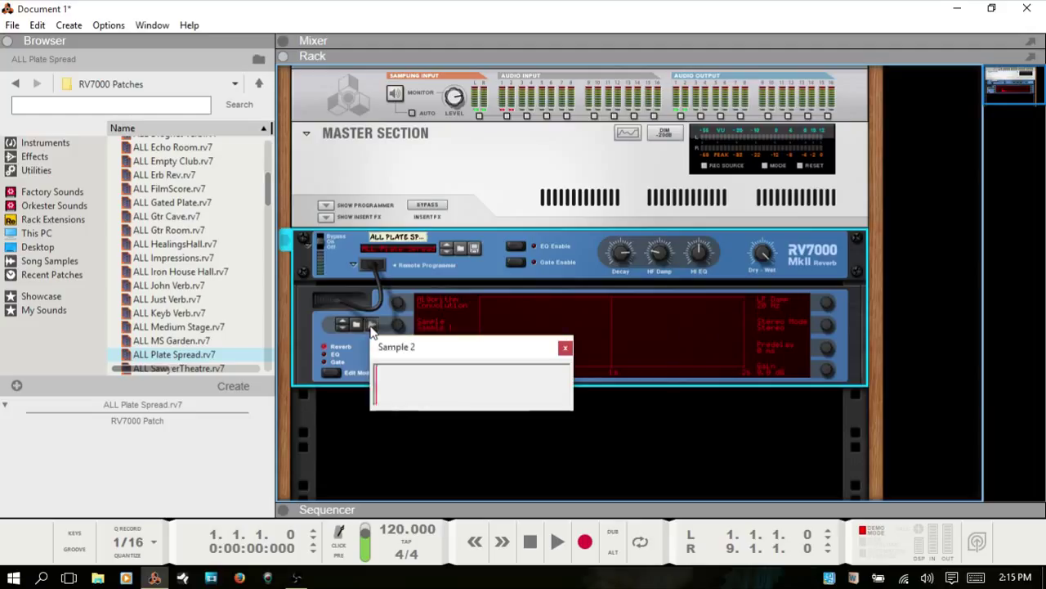
left_click(369, 325)
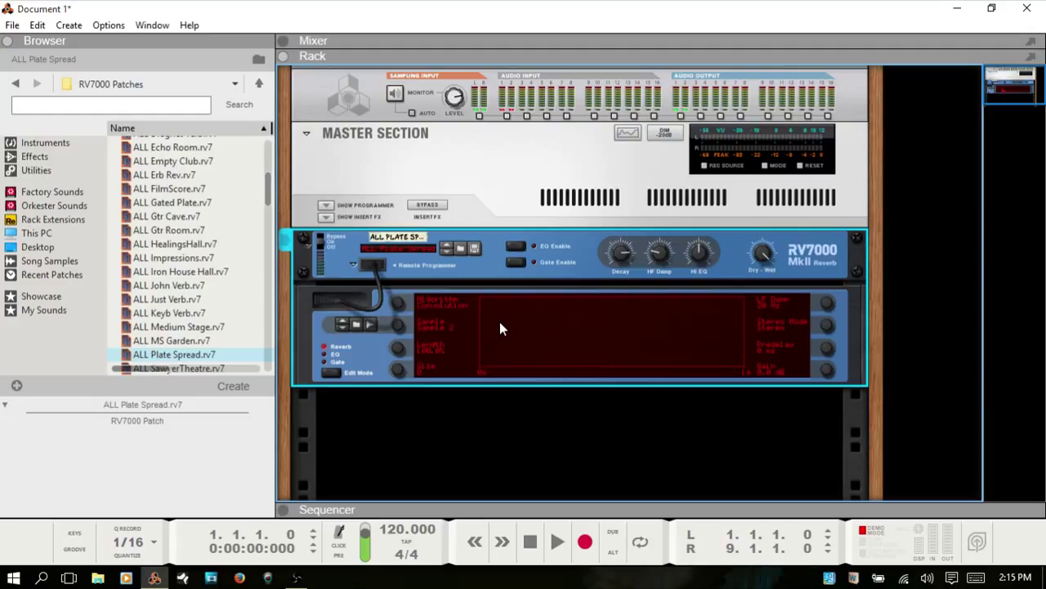
left_click(352, 265)
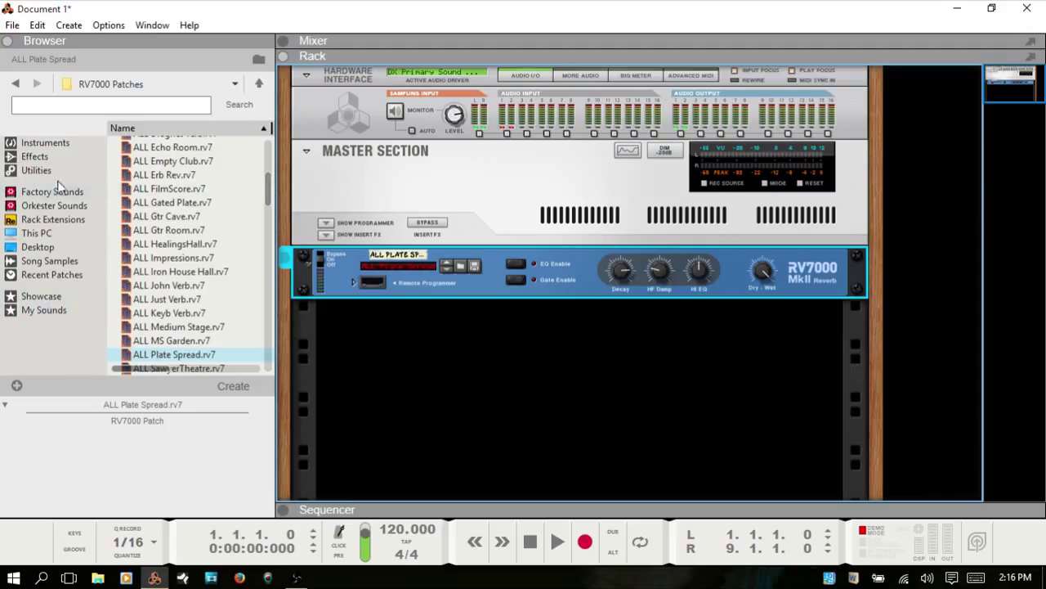
- Load ALL A Smooth One.rv7 into the RV7000 from the Convolution Reverb Patches folder of the downloaded RV7000 MkII patches in My Sounds
left_click(36, 311)
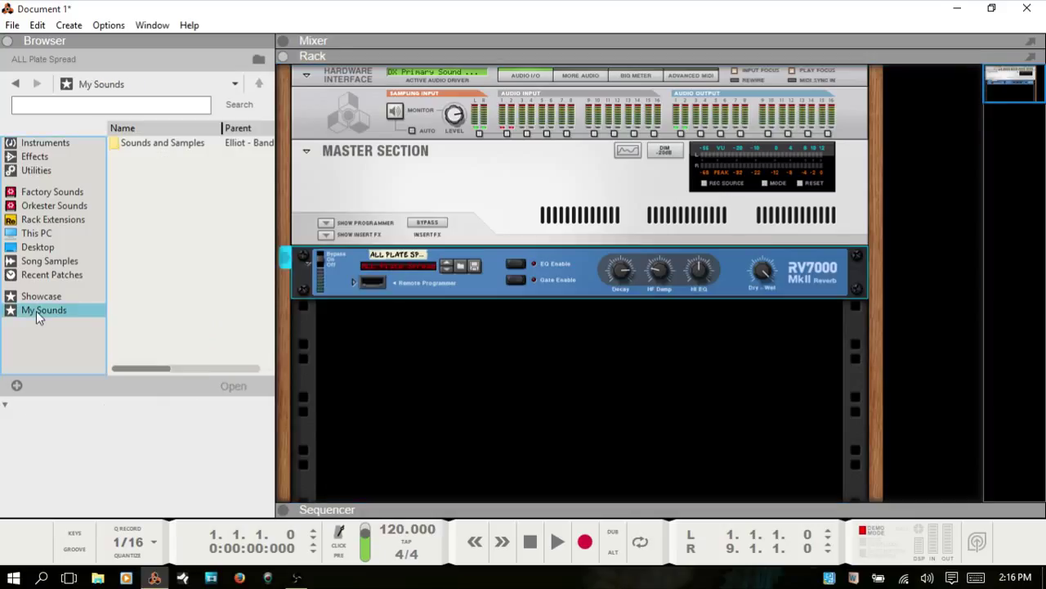
double_click(147, 144)
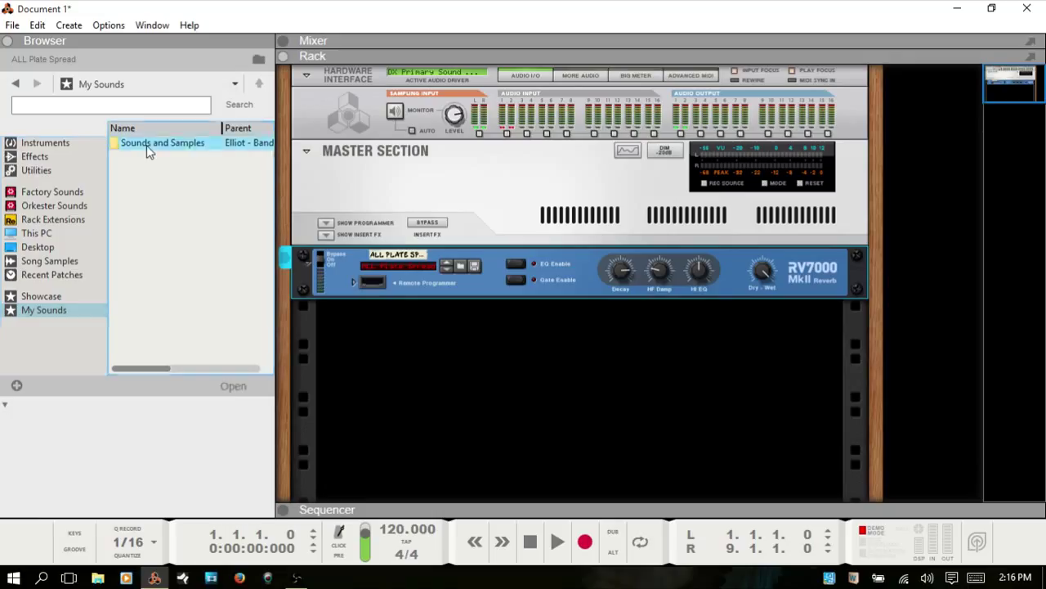
left_click(162, 159)
double_click(163, 159)
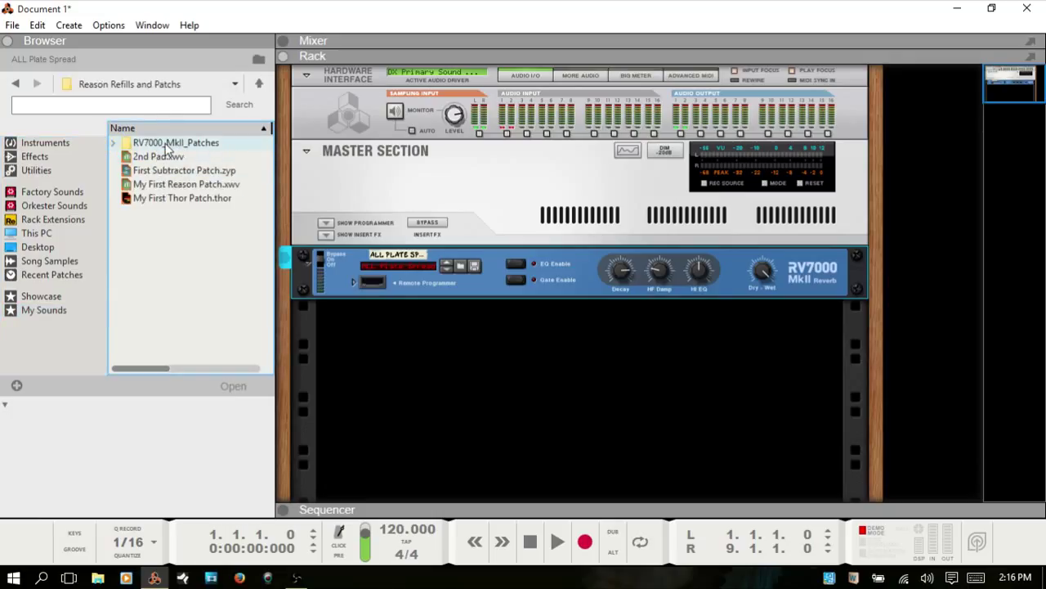
double_click(167, 146)
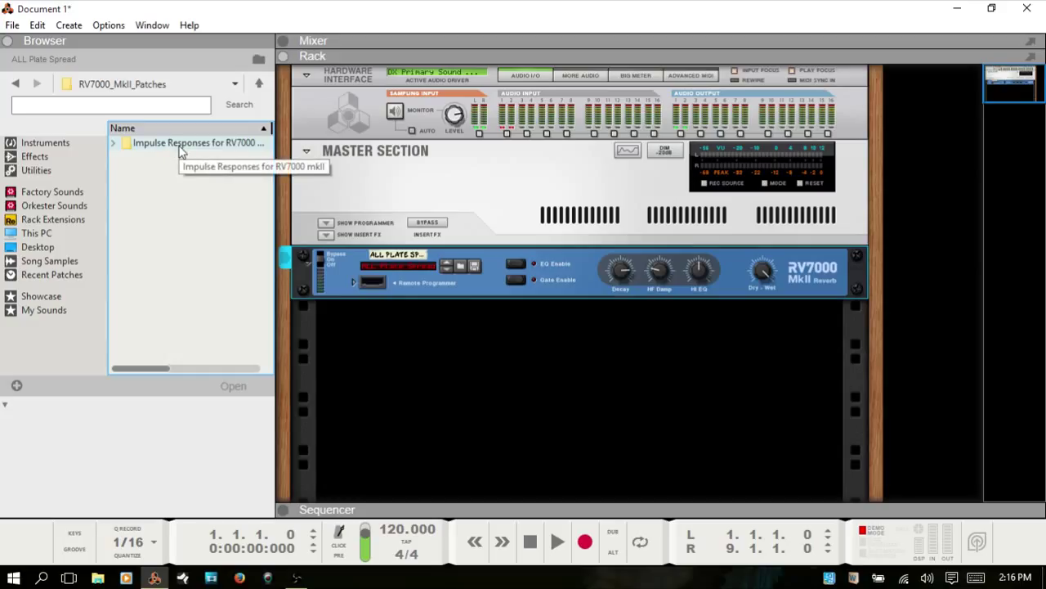
double_click(181, 147)
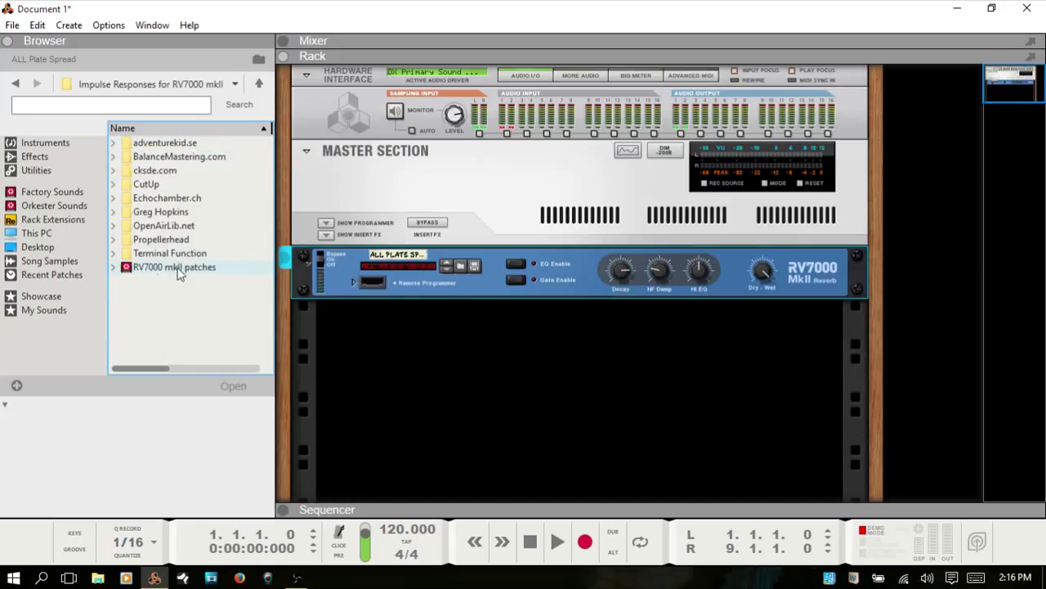
double_click(163, 274)
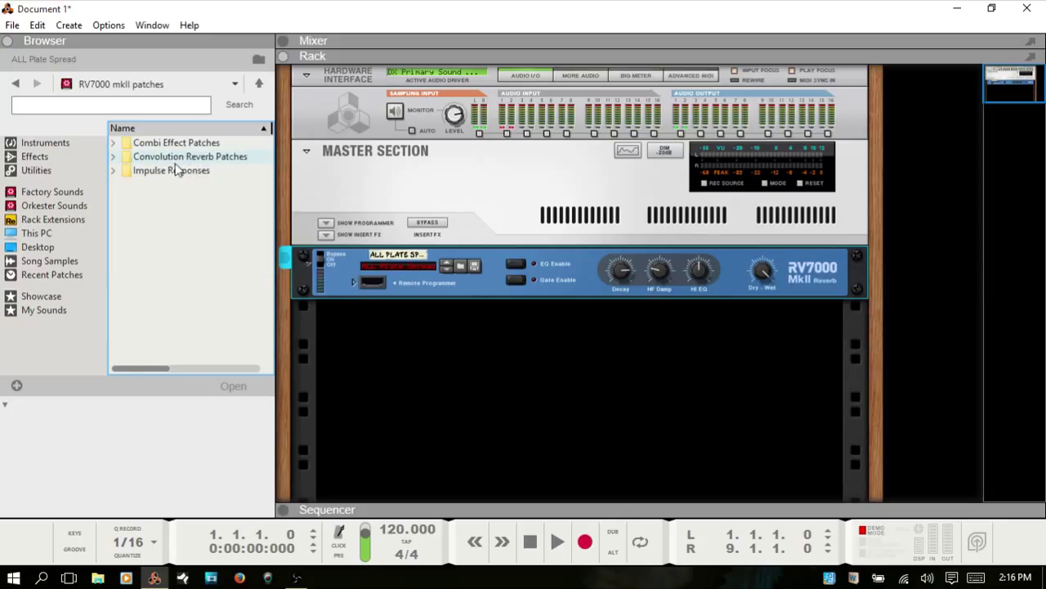
double_click(179, 160)
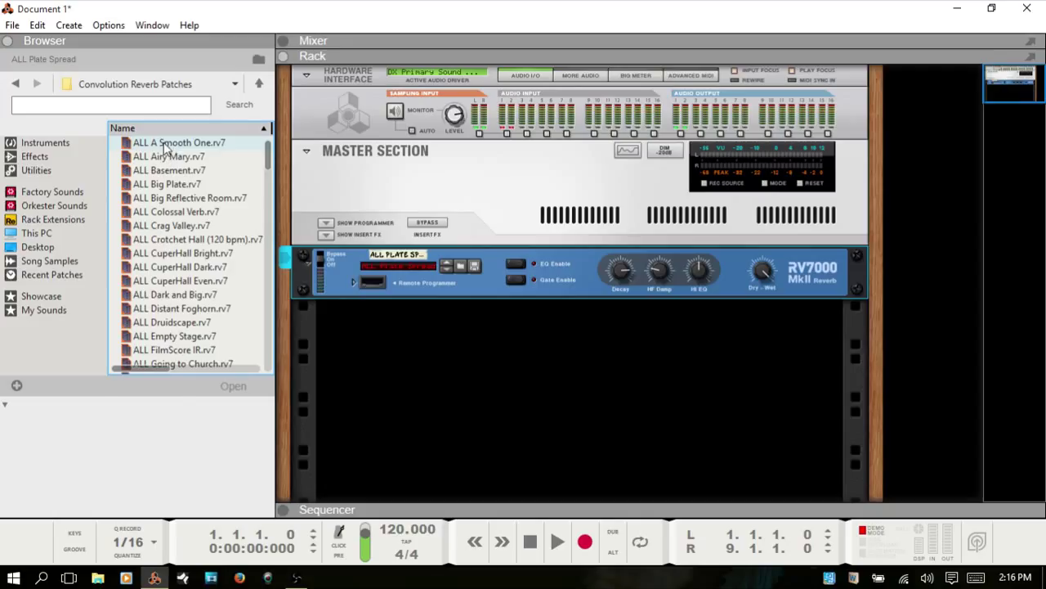
left_click_drag(167, 144, 404, 277)
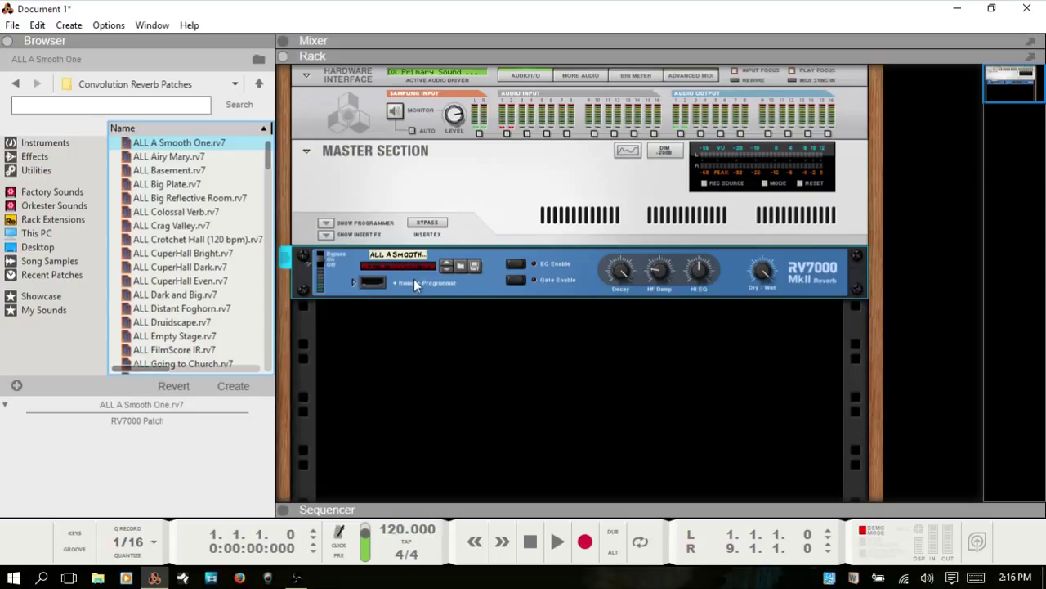
- Add an NN-XT sampler with the B GrandPiano 1.0 patch to the rack below the RV7000
left_click(40, 144)
scroll(170, 245, "down", 5)
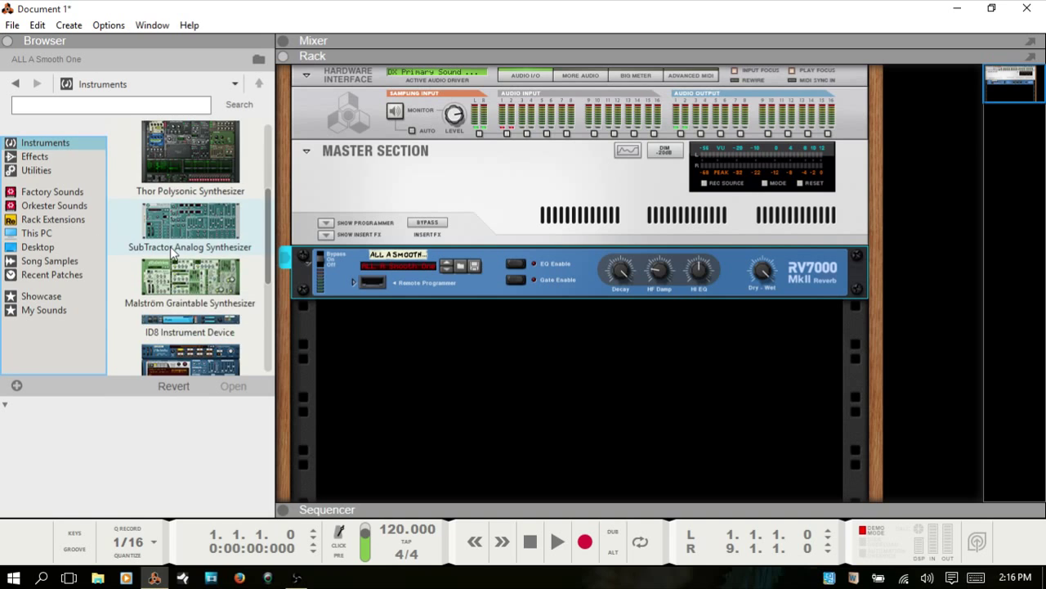
mouse_move(170, 251)
left_mouse_down()
mouse_move(171, 239)
mouse_move(415, 393)
mouse_move(432, 379)
left_mouse_up()
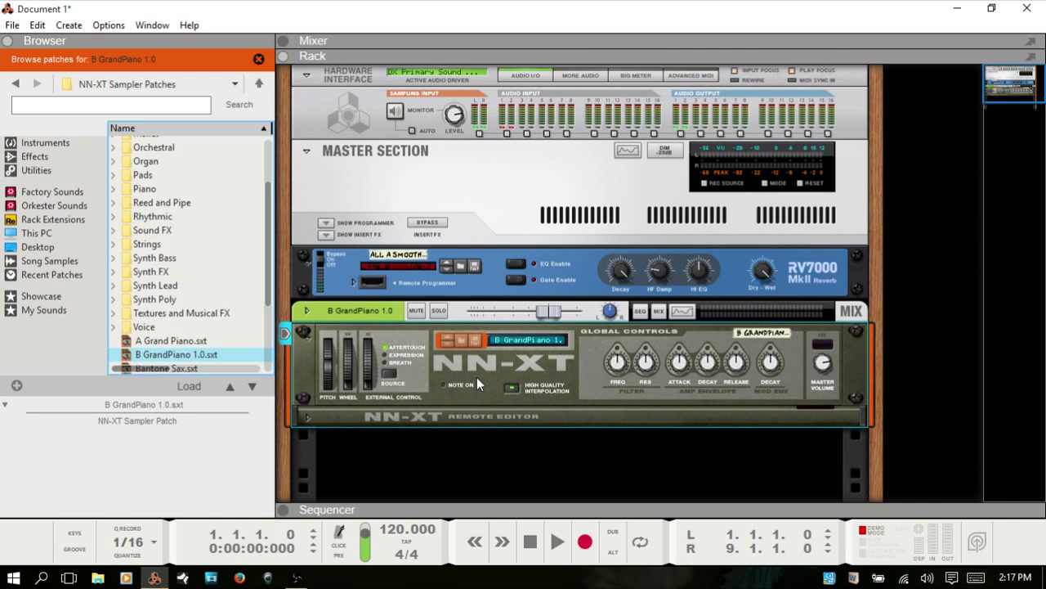
- Enable send 1 on the B GrandPiano mixer channel to feed the reverb, and return to the rack
key("F5")
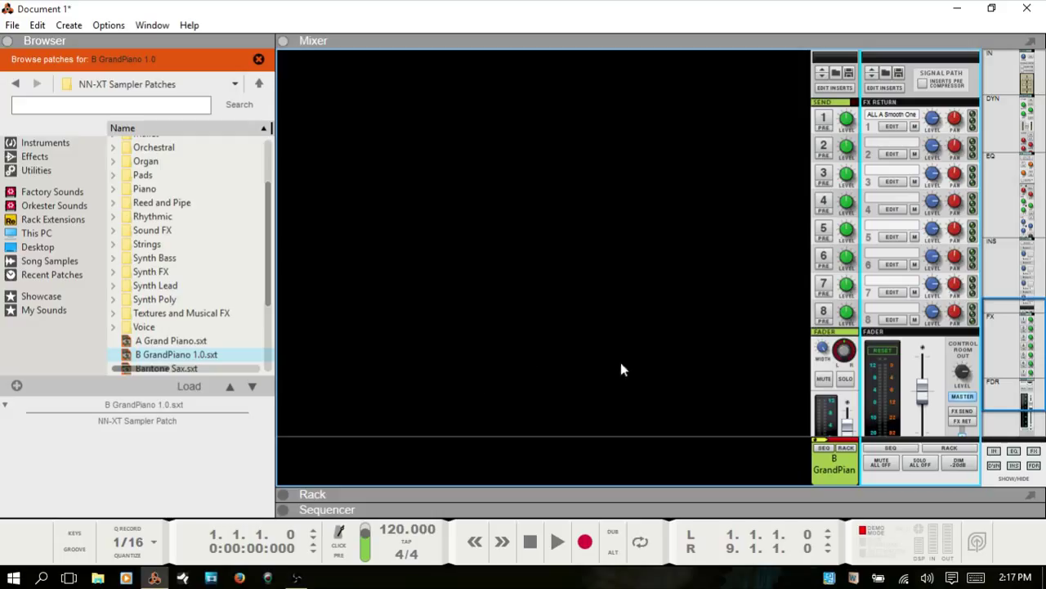
scroll(775, 265, "up", 2)
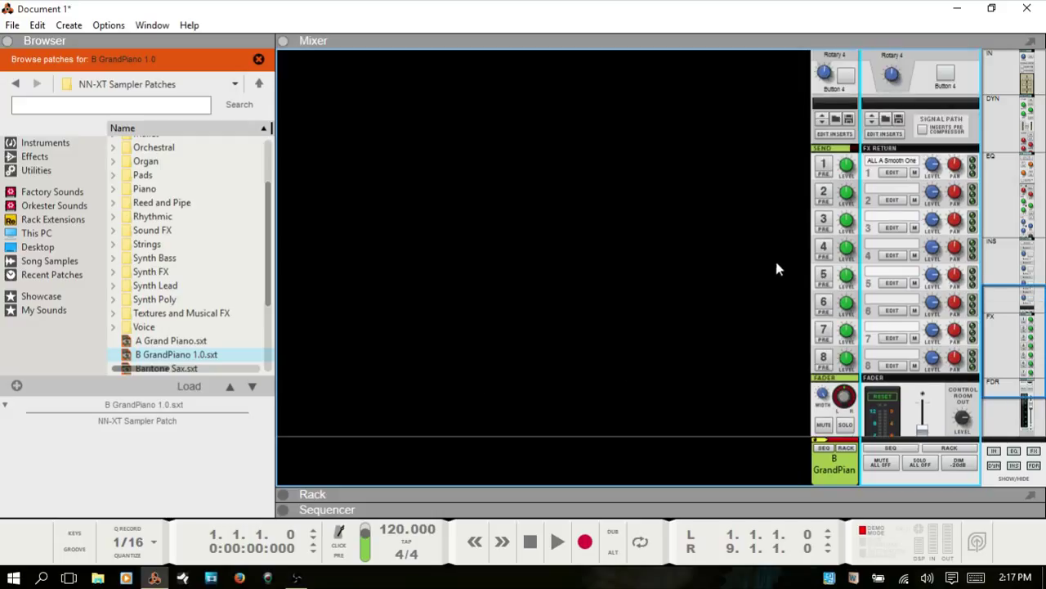
left_click(824, 166)
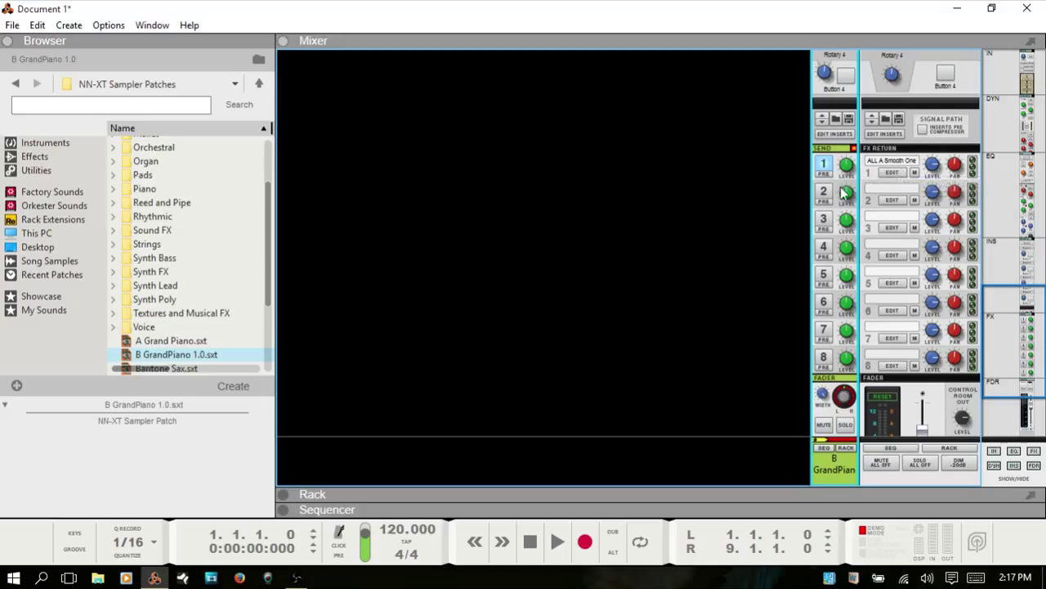
key("F6")
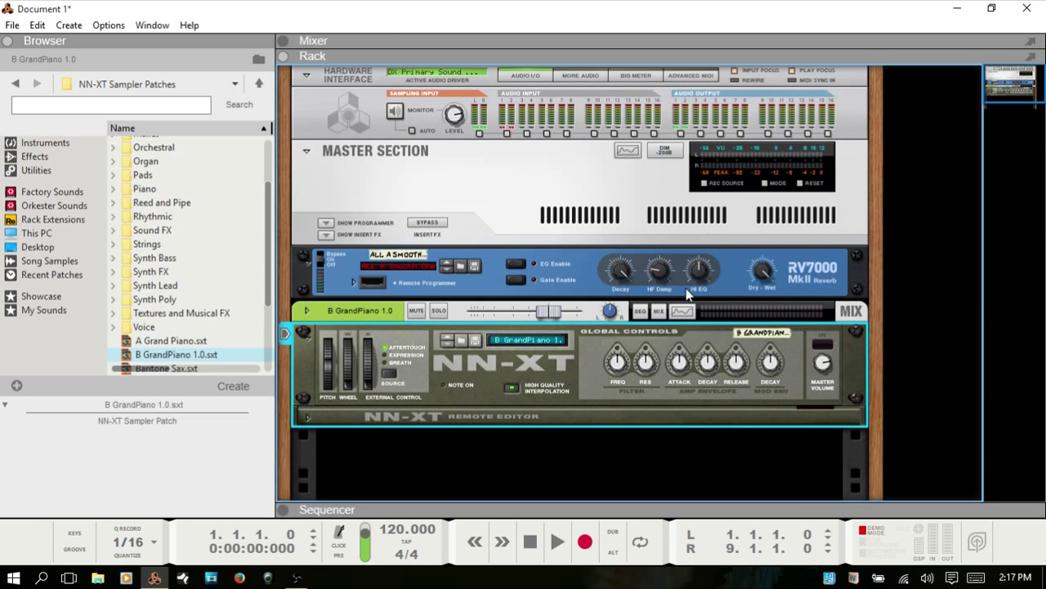
- Reduce the RV7000's Dry/Wet amount and show the On-screen Piano Keys window above the reverb
left_click(760, 274)
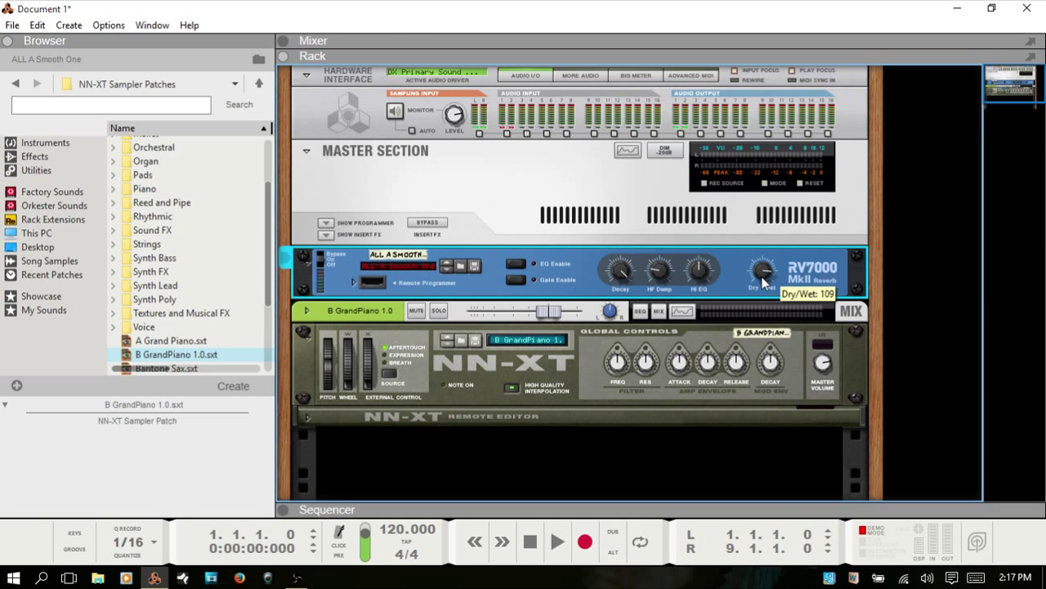
left_click_drag(764, 300, 763, 303)
key("F4")
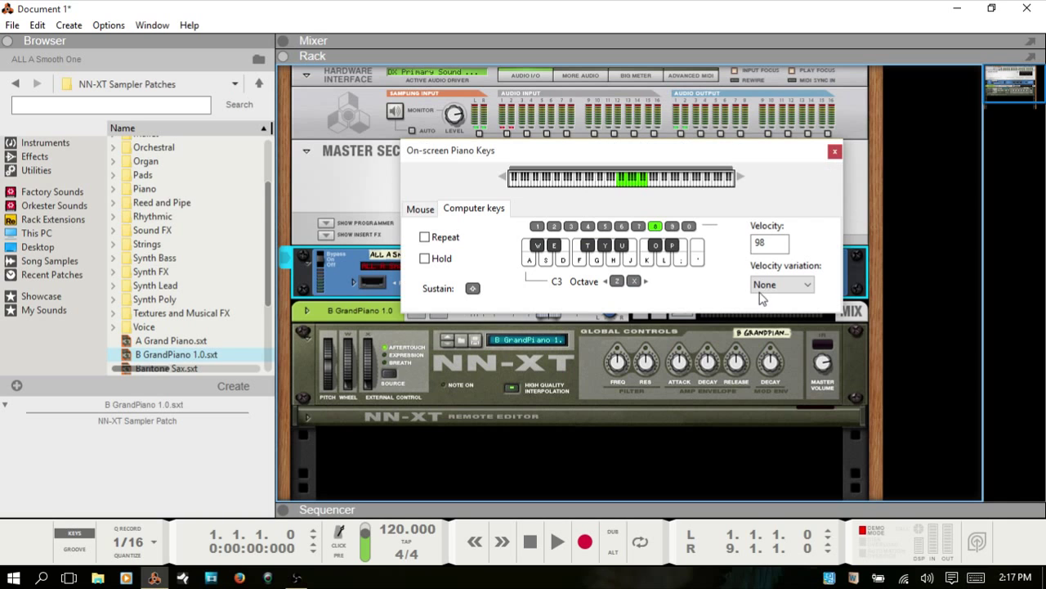
left_click_drag(664, 134, 697, 71)
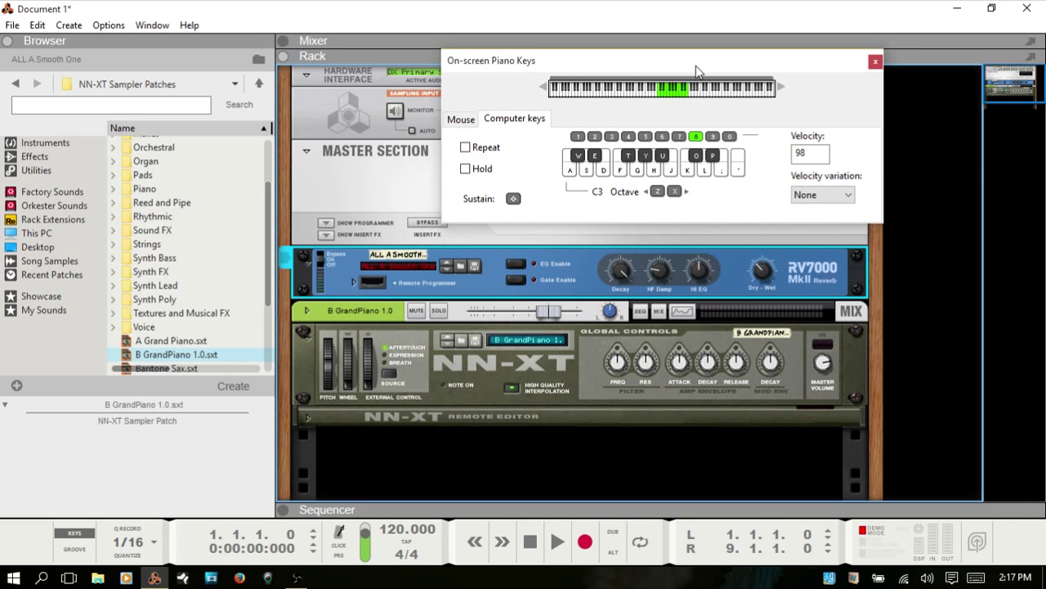
- Play test notes on the grand piano with the computer keys to audition the ALL A Smooth One reverb
key("d")
key("g")
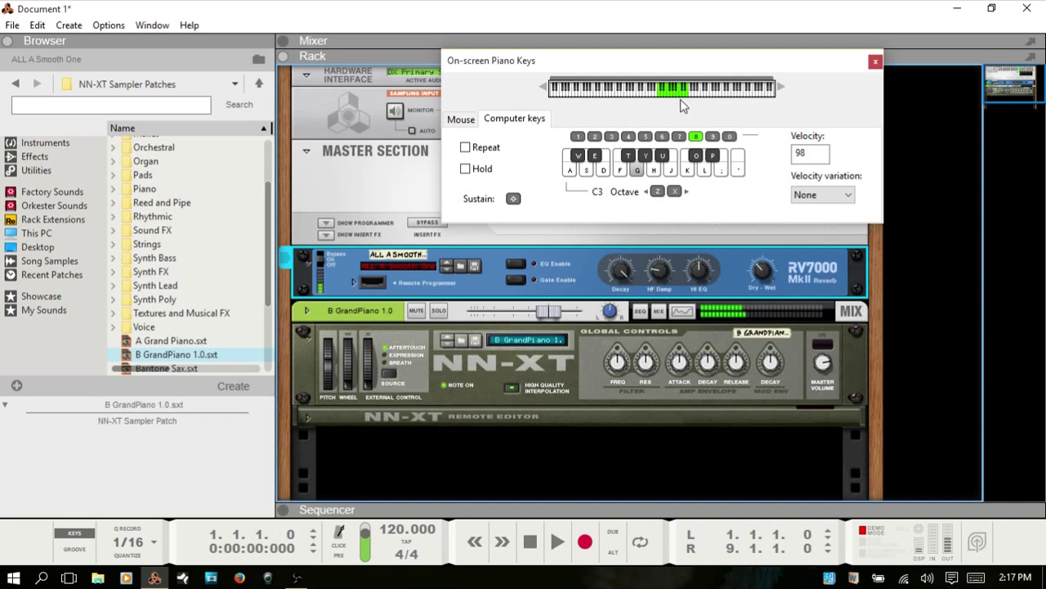
key("f")
key("h")
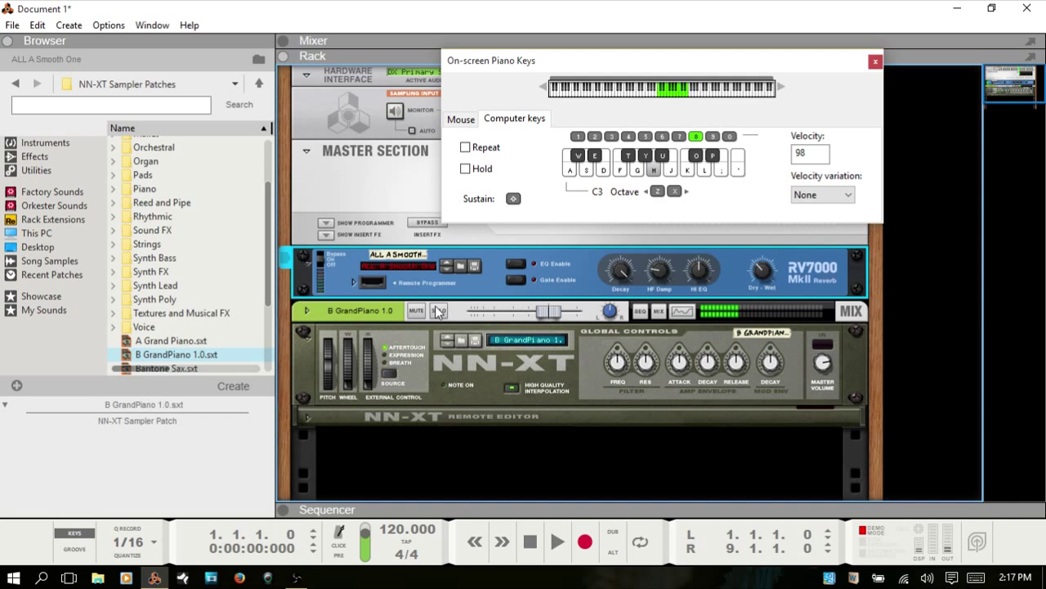
key("s")
key("g")
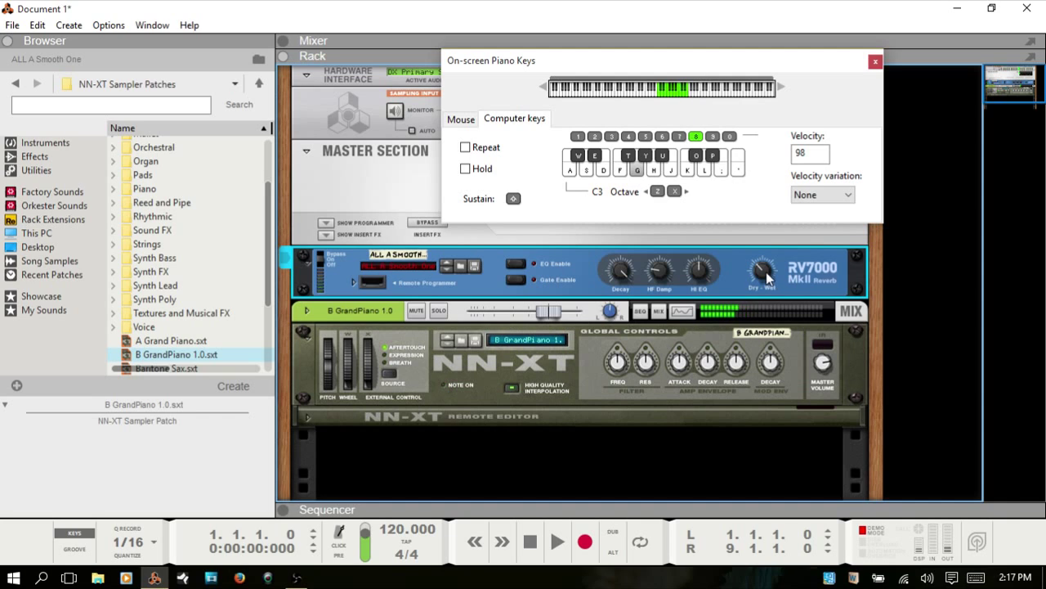
mouse_move(766, 262)
key("h")
key("g")
key("j")
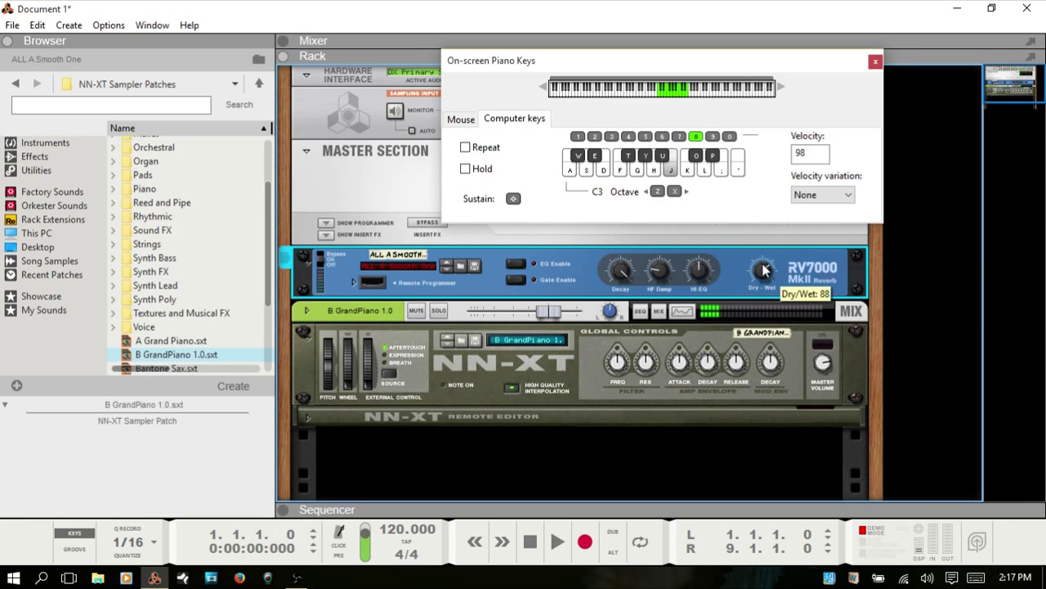
key("g")
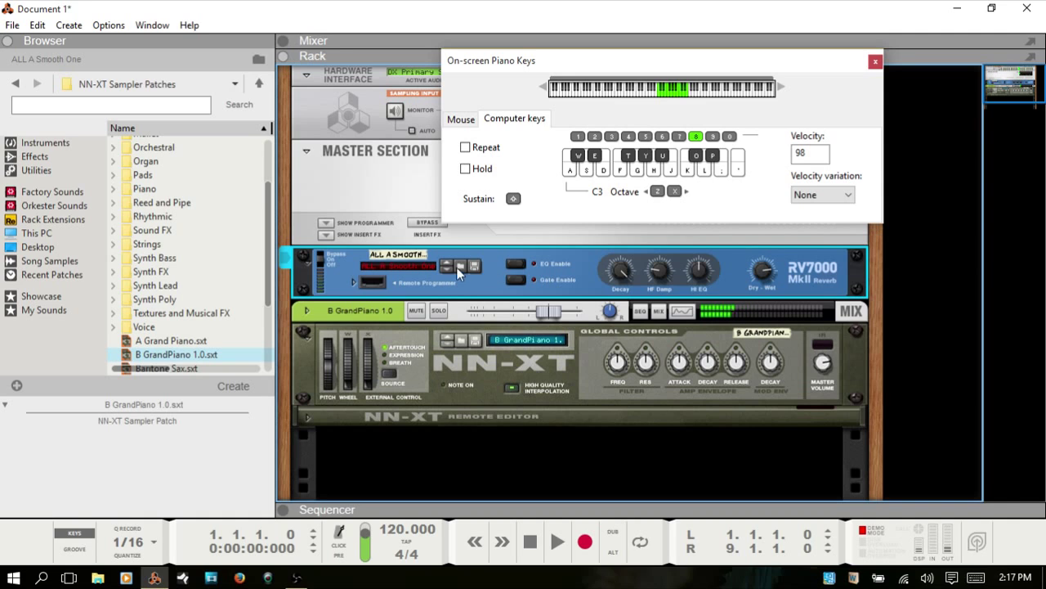
- Load the ALL Airy Mary.rv7 patch into the RV7000 and audition it with a run of piano notes
left_click(462, 267)
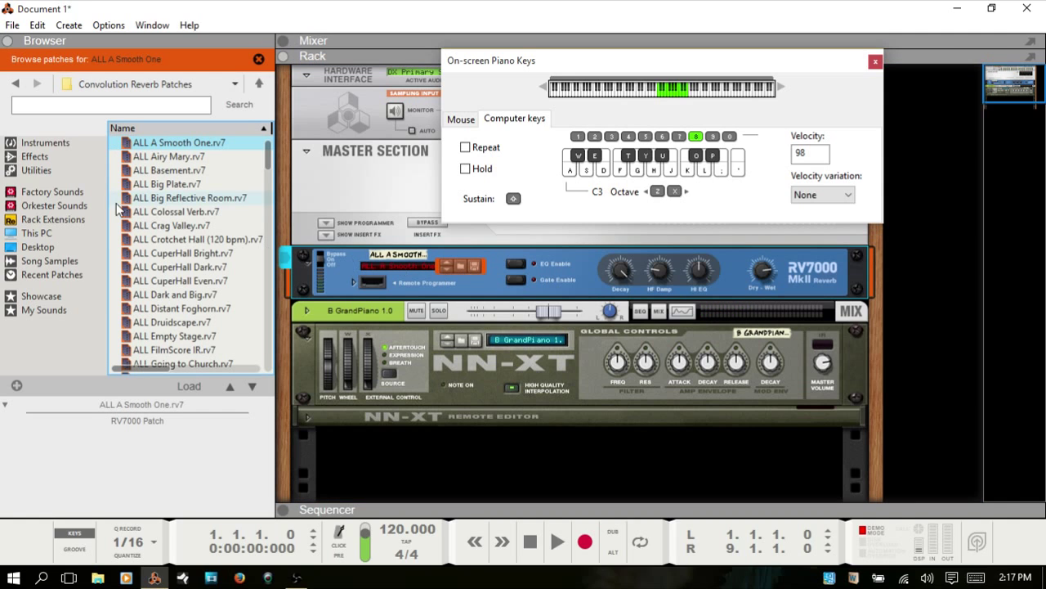
left_click(169, 158)
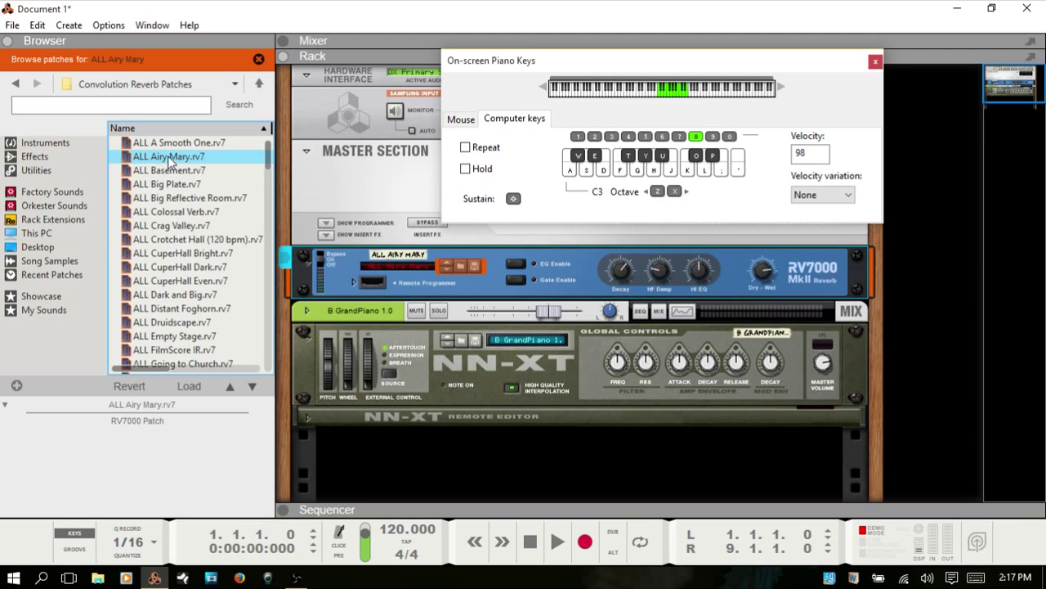
key("g")
key("f")
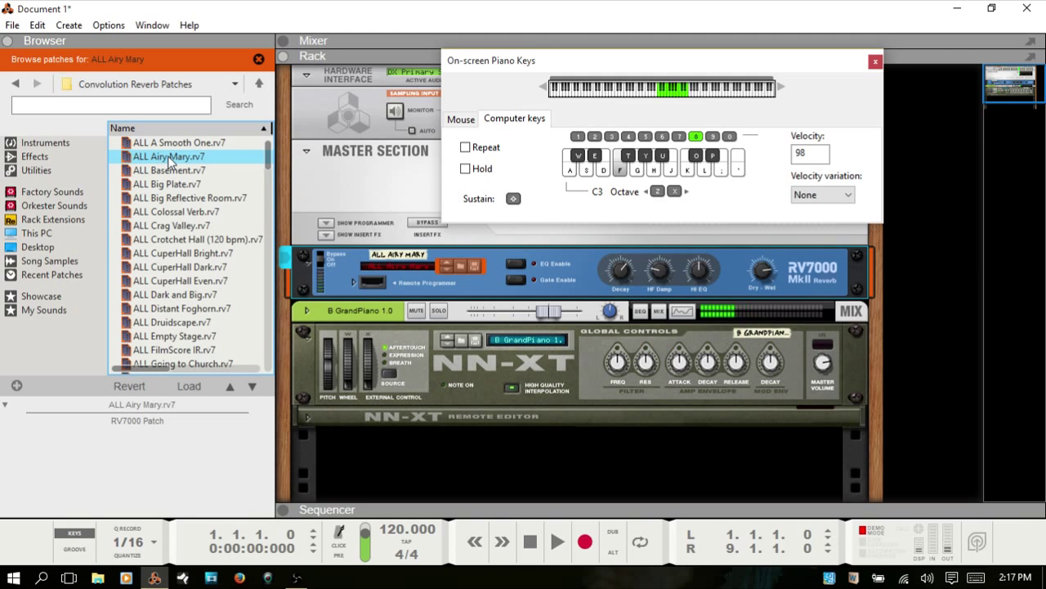
key("l")
key("g")
key("k")
key("l")
key("s")
key("k")
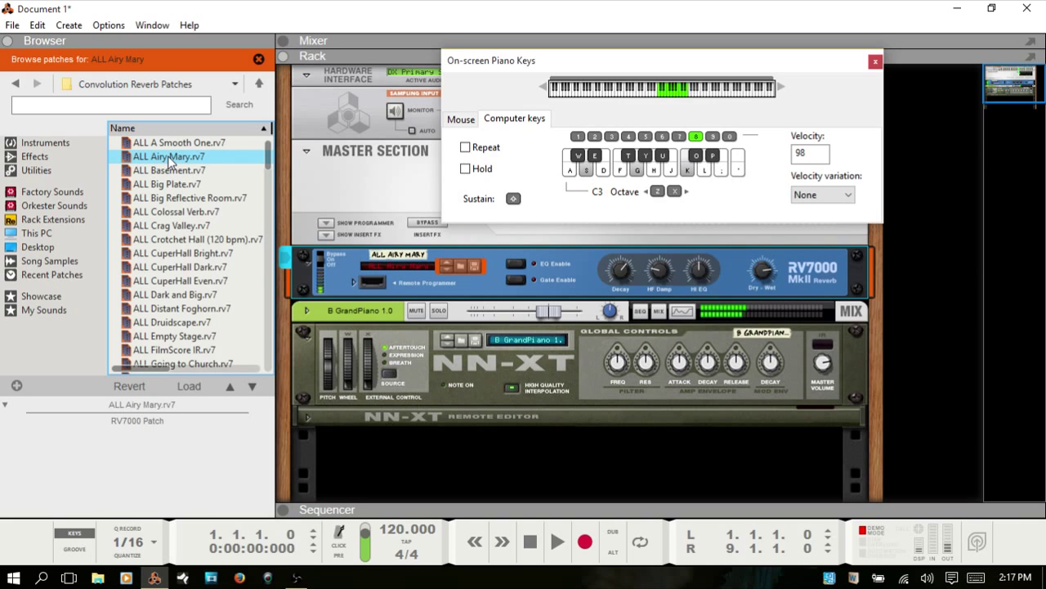
key("a")
key("f")
key("k")
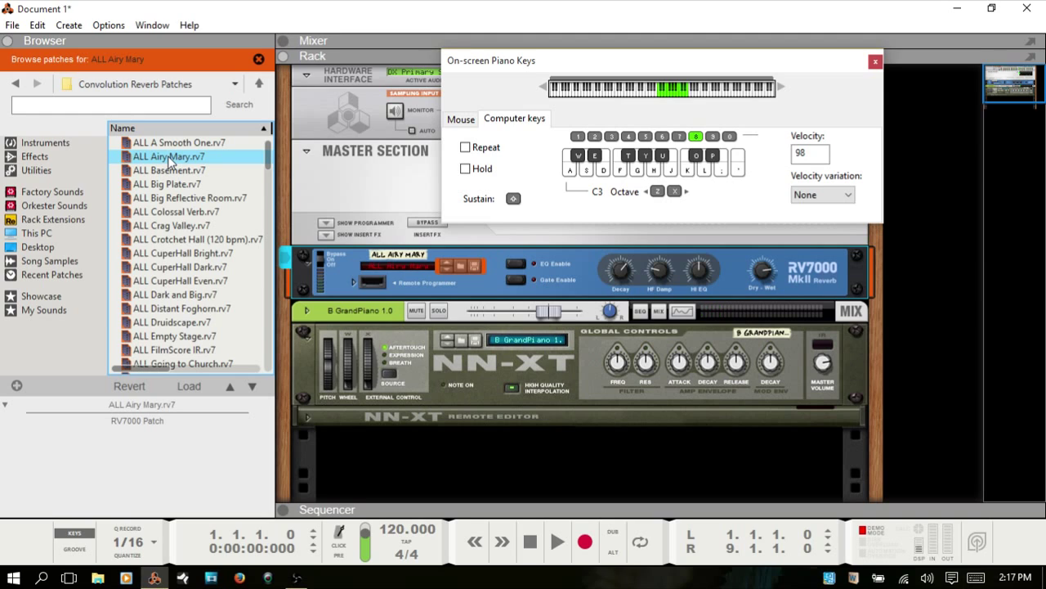
- Load the ALL Colossal Verb.rv7 patch into the RV7000 and audition it with piano notes and chords
left_click(173, 212)
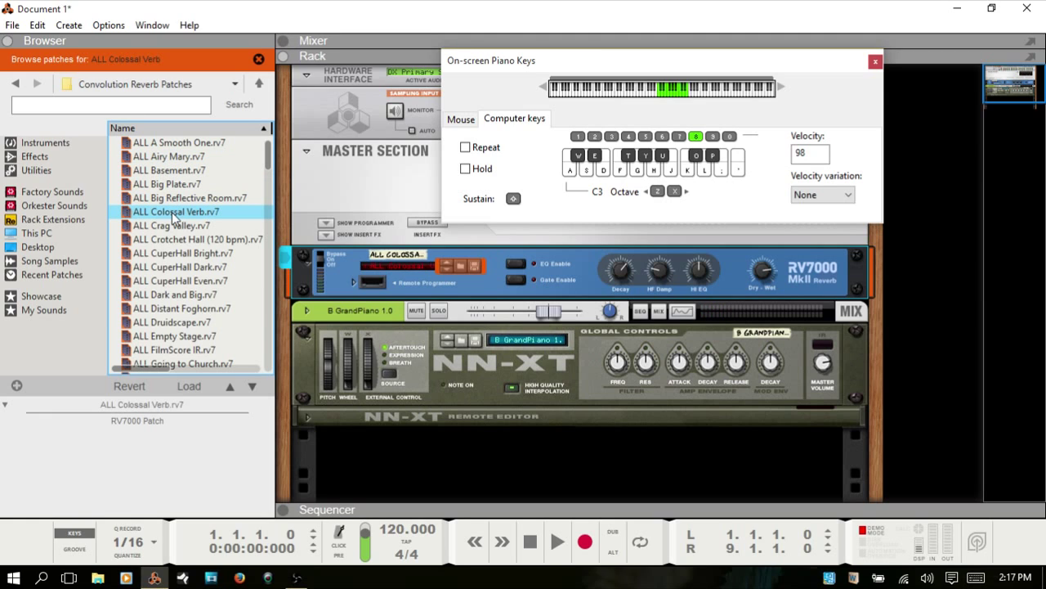
key("d")
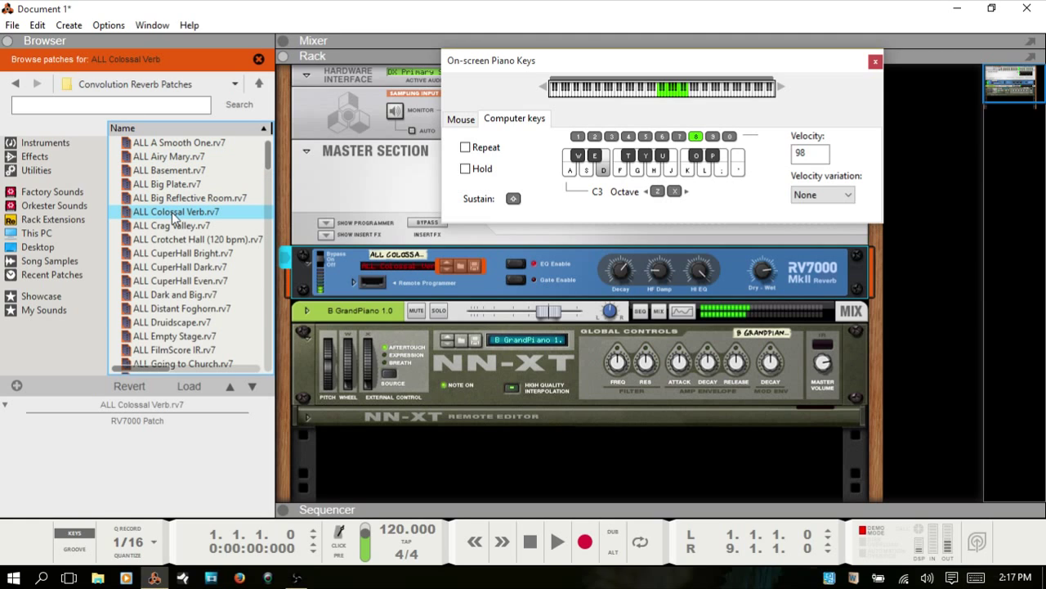
key("h")
key("k")
key("l")
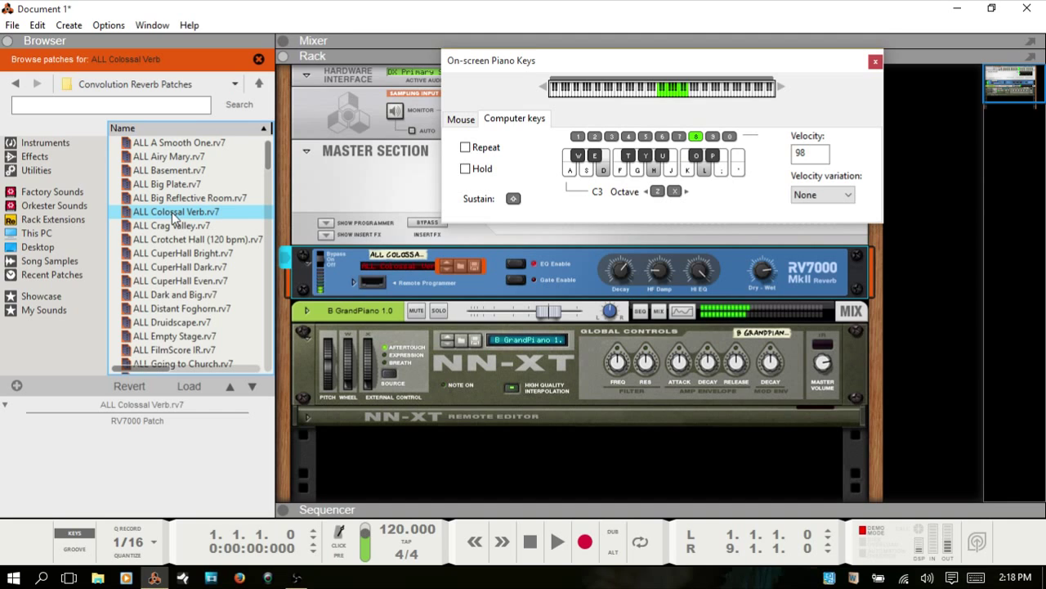
key("s")
key("j")
key("k")
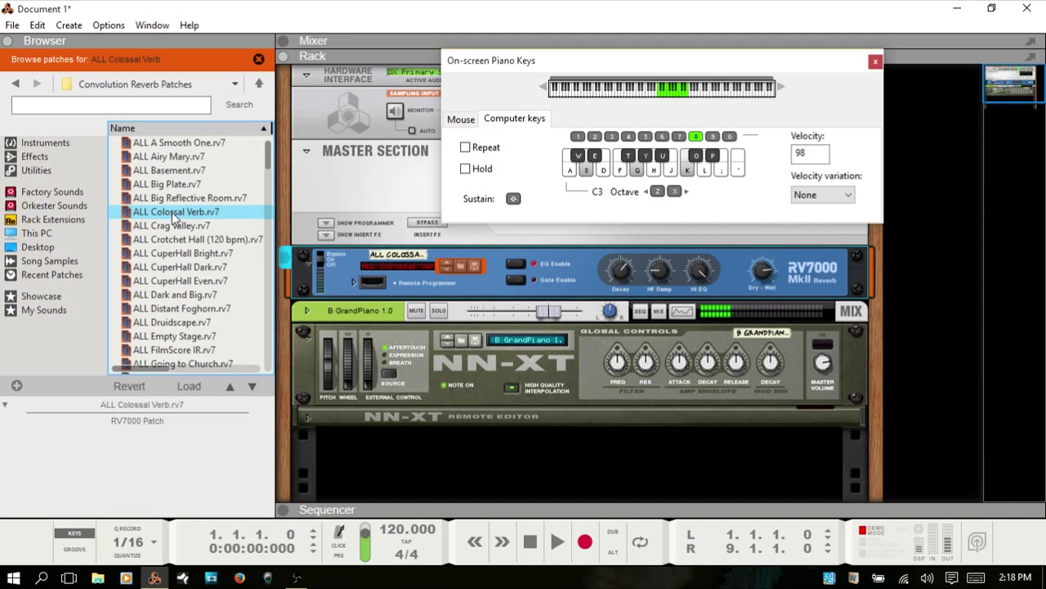
key("j")
key("a")
key("f")
key("h")
key("j")
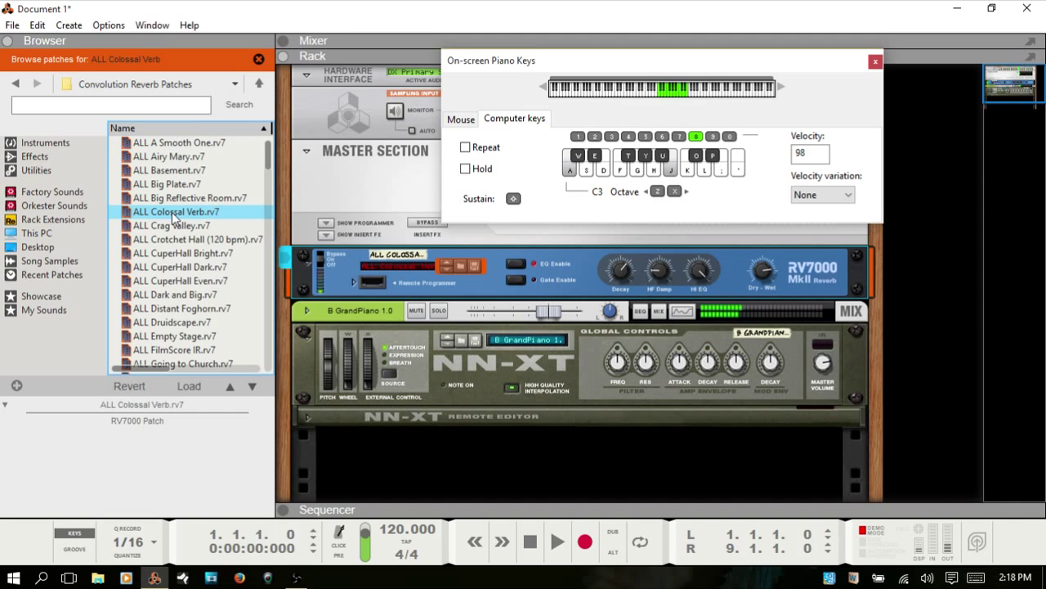
key("a")
key("g")
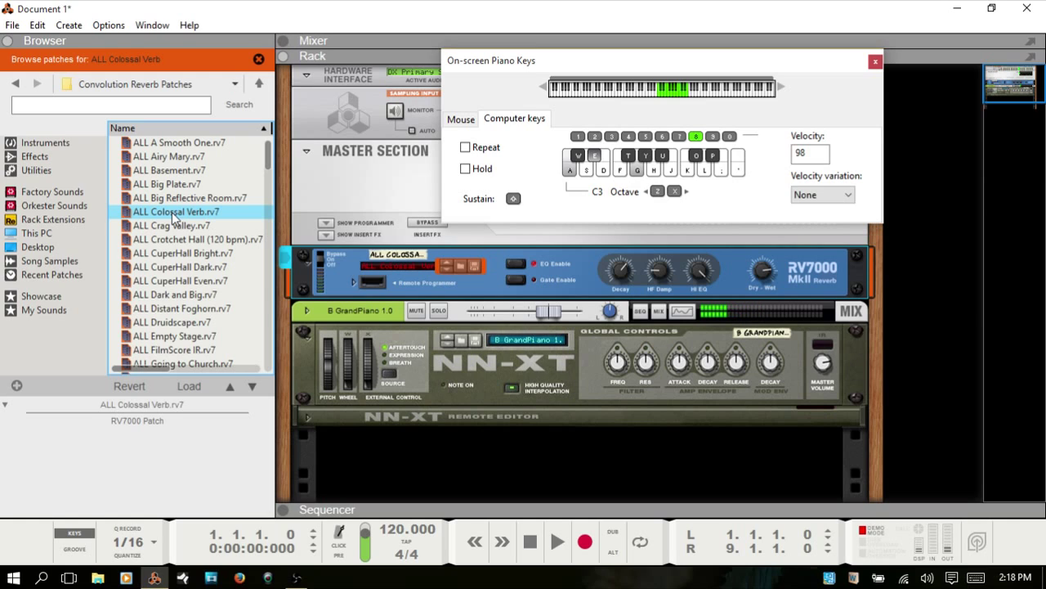
key("apostrophe")
key("semicolon")
key("l")
- Lower the computer keys' octave to C2 and play low piano notes through the ALL Colossal Verb reverb
key("z")
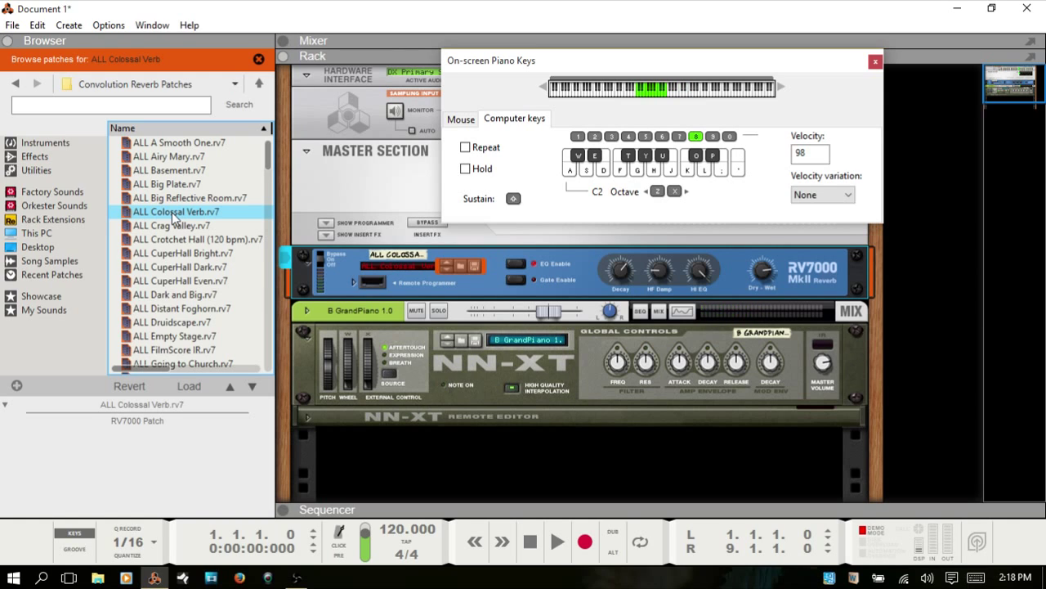
key("j")
key("k")
key("a")
key("f")
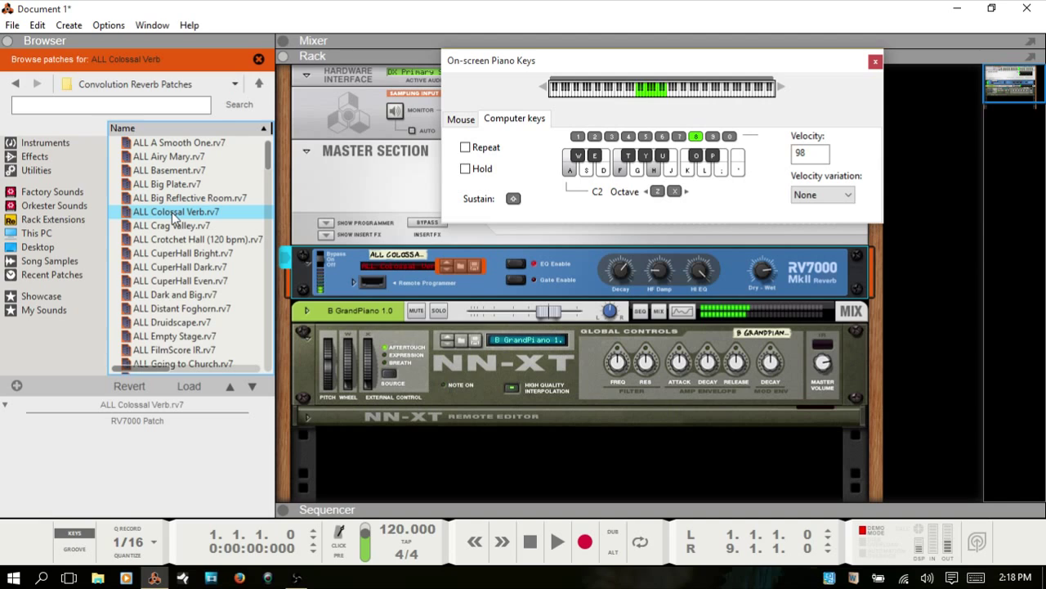
- Play a few more piano notes in the C2 octave to audition the ALL Colossal Verb reverb
key("j")
key("d")
key("k")
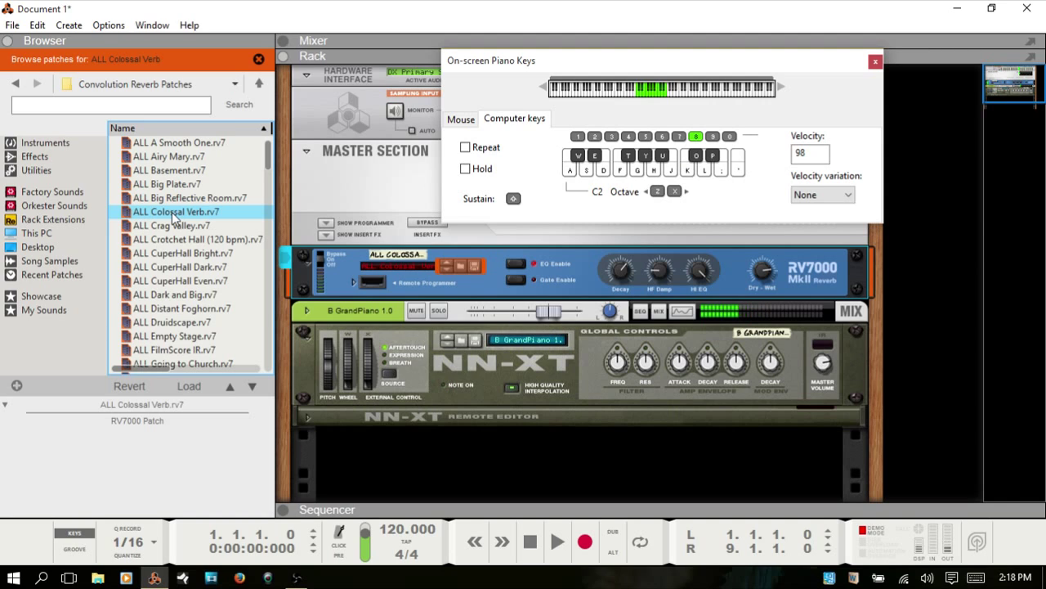
- Load the ALL CuperHall Bright.rv7 patch into the RV7000 and audition it with piano notes and chords
left_click(168, 253)
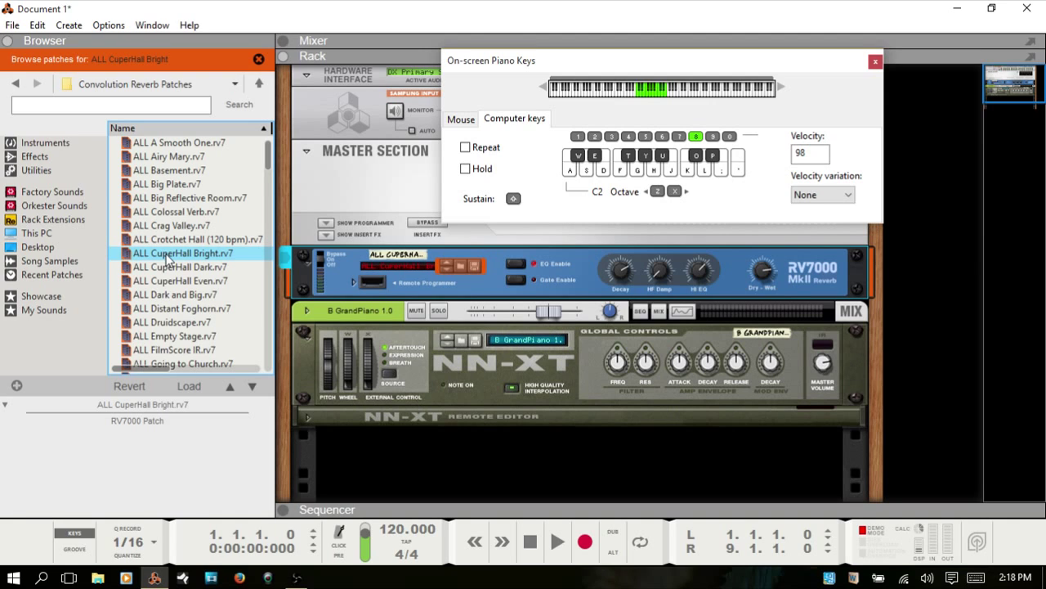
key("s")
key("f")
key("h")
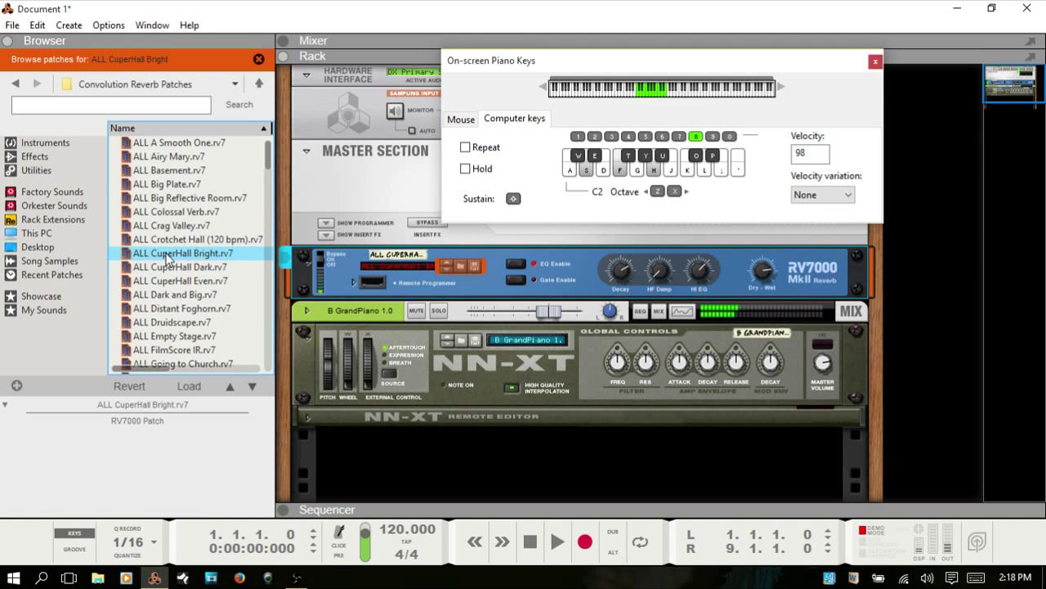
key("apostrophe")
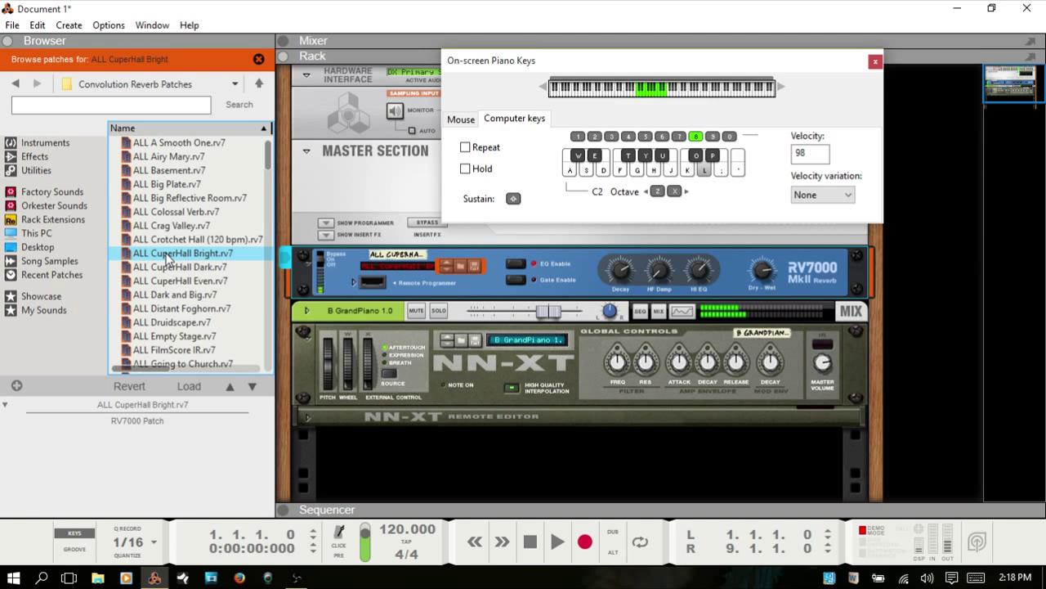
key("g")
key("j")
key("semicolon")
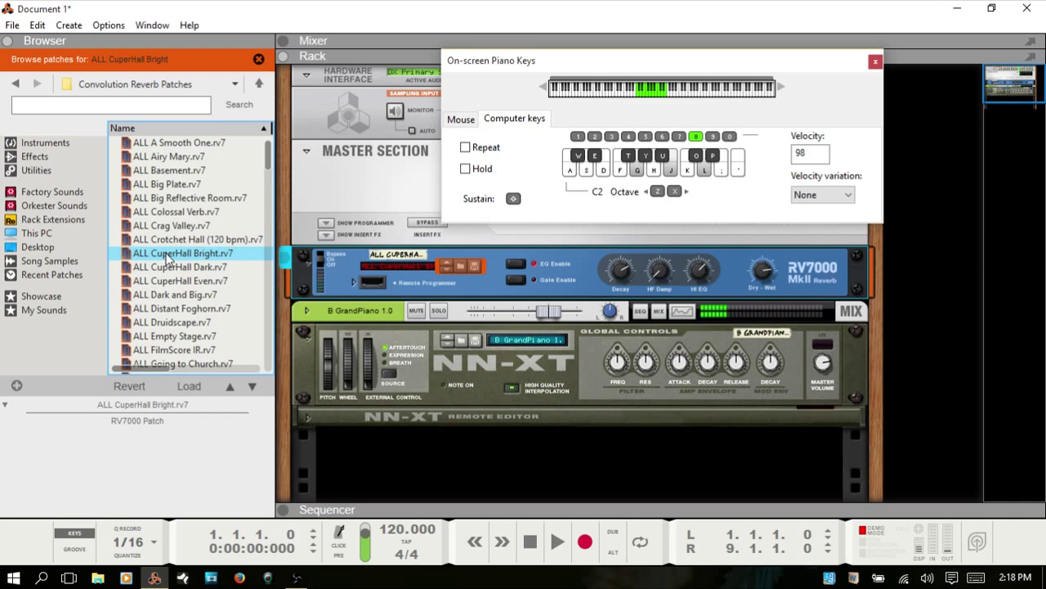
key("f")
key("h")
key("k")
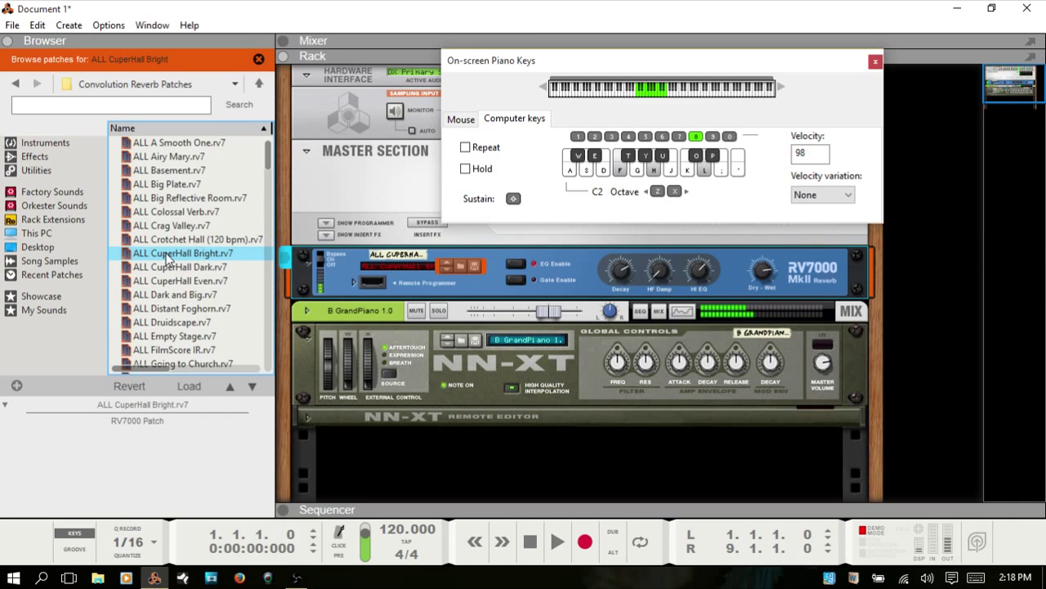
key("a")
key("d")
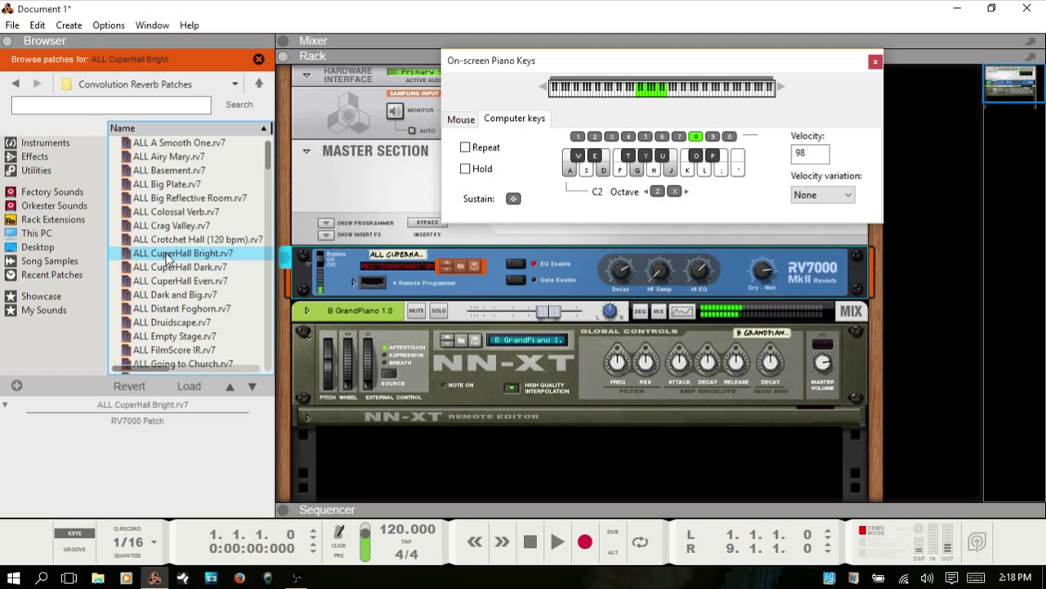
- Load the ALL Minster of Sound.rv7 patch into the RV7000 and audition it with a few piano notes
scroll(172, 282, "down", 4)
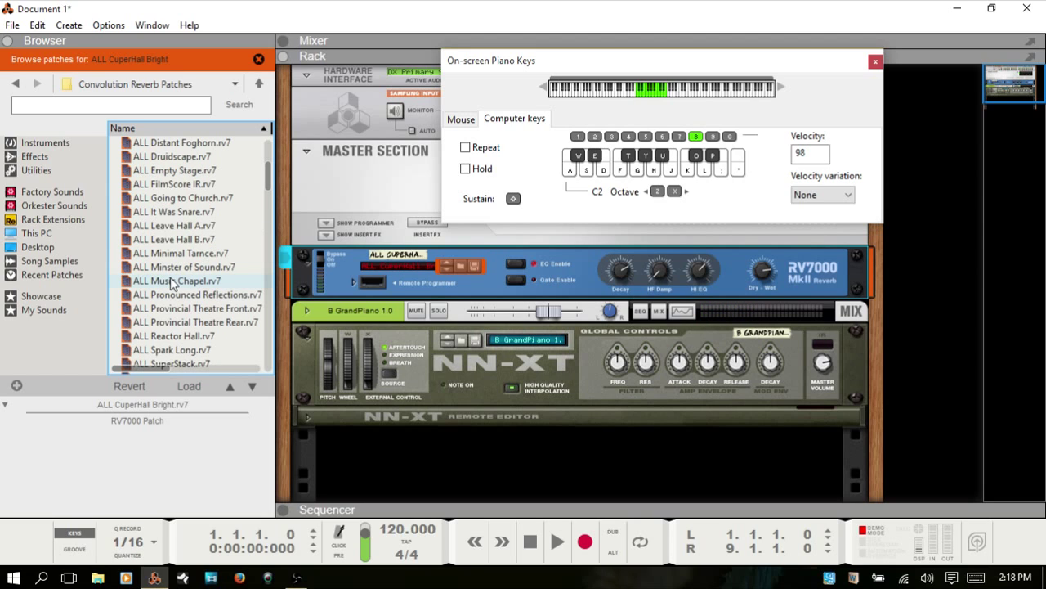
left_click(173, 269)
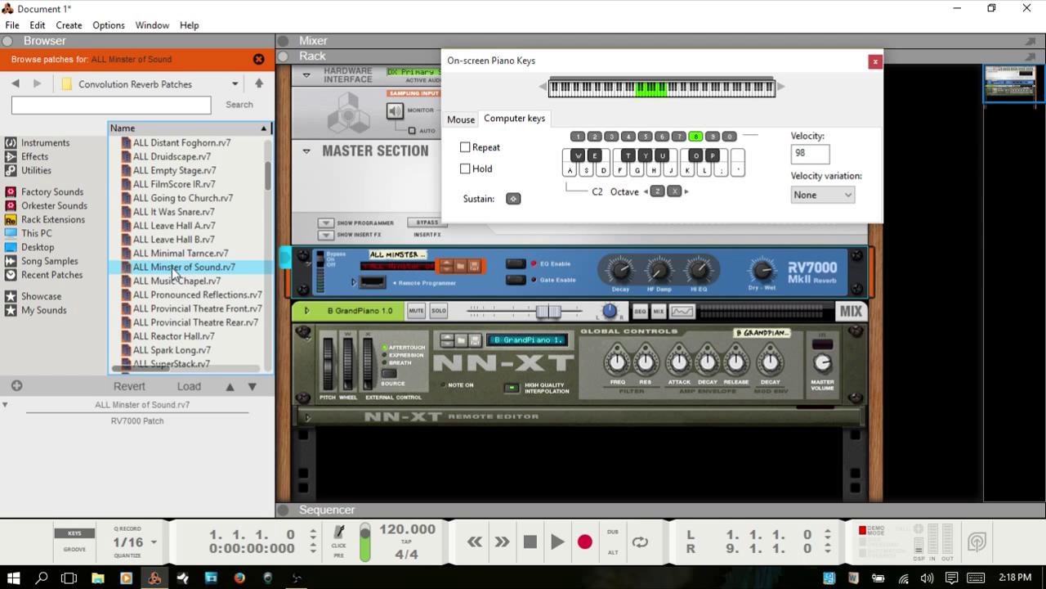
key("f")
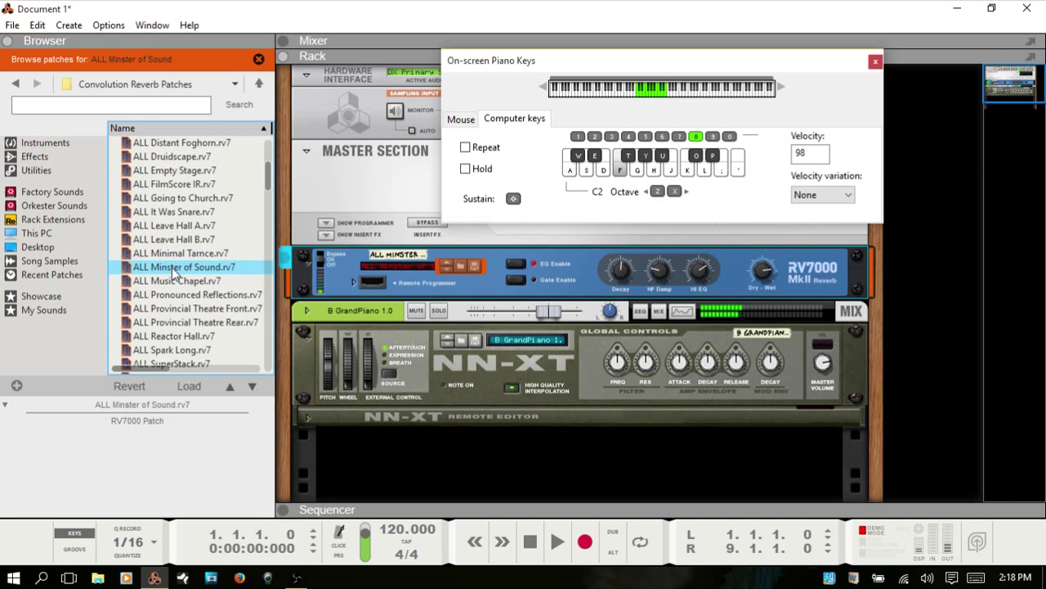
key("h")
key("l")
key("semicolon")
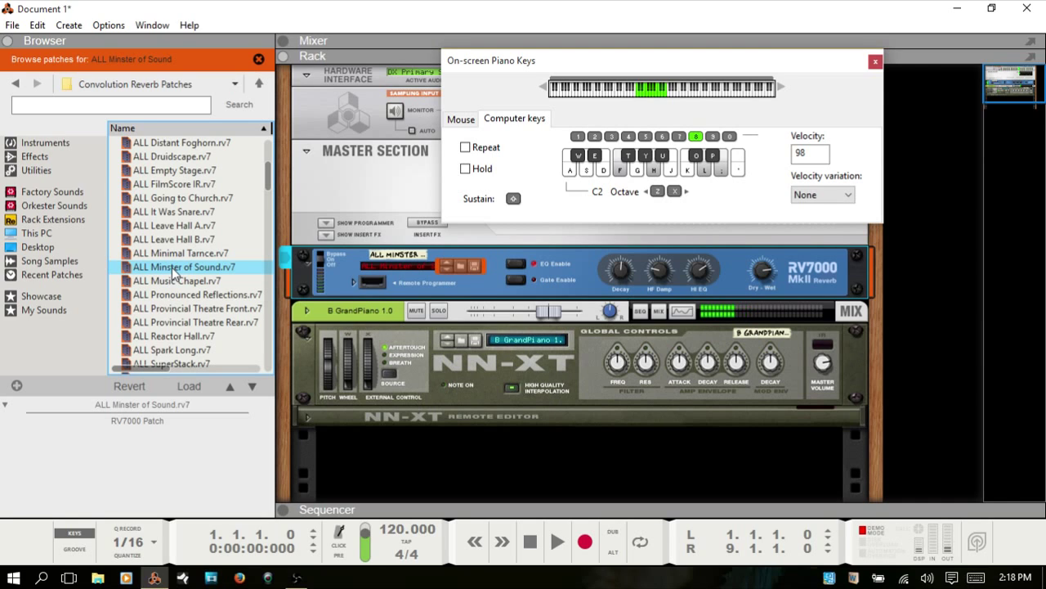
- Lower the computer keys' octave to C1 and play low piano notes and chords through the ALL Minster of Sound reverb
key("z")
key("k")
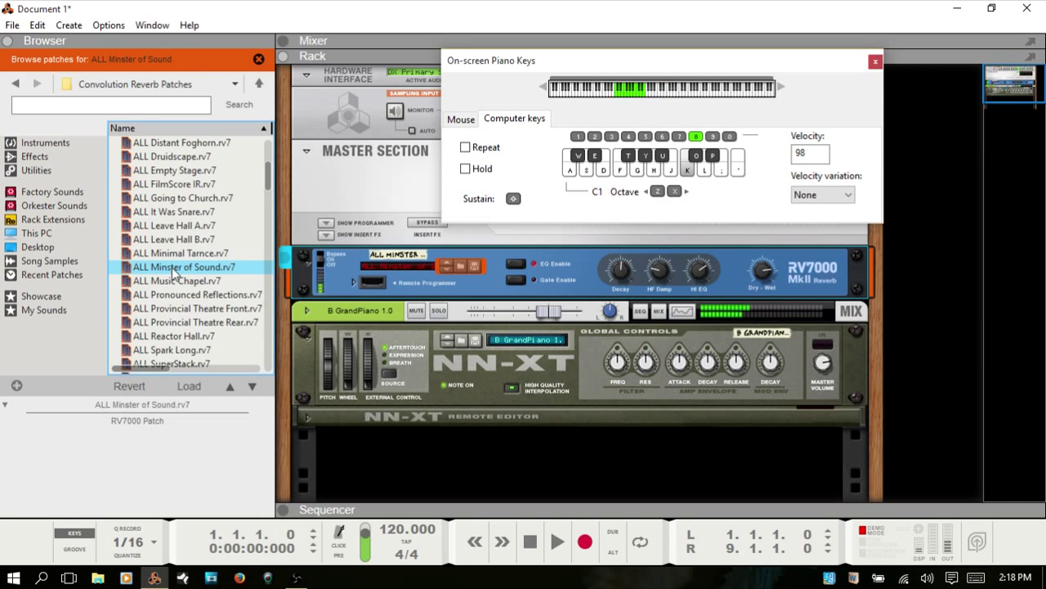
key("l")
key("a")
key("d")
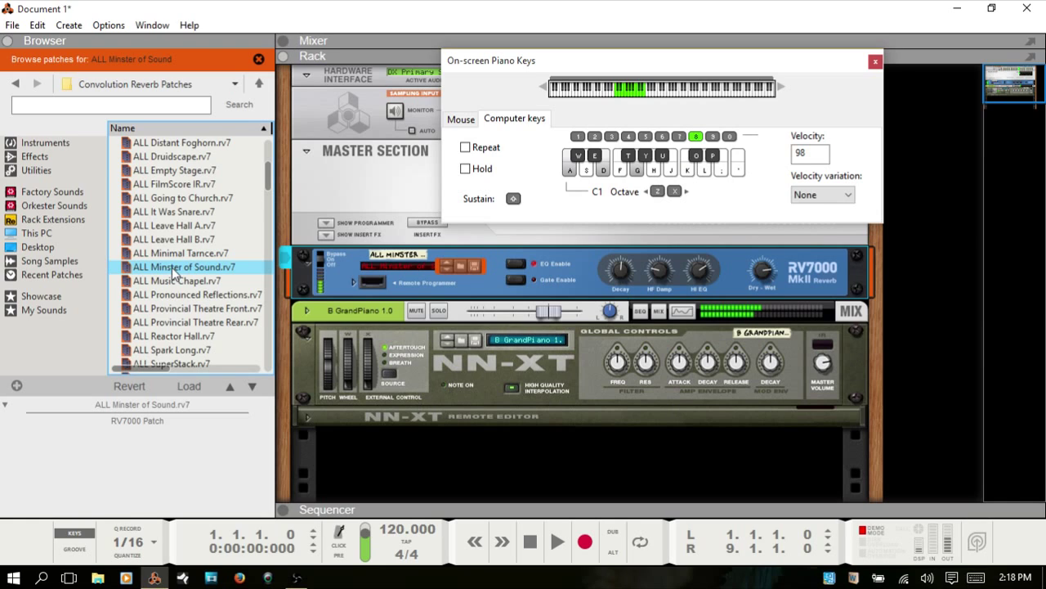
key("k")
key("l")
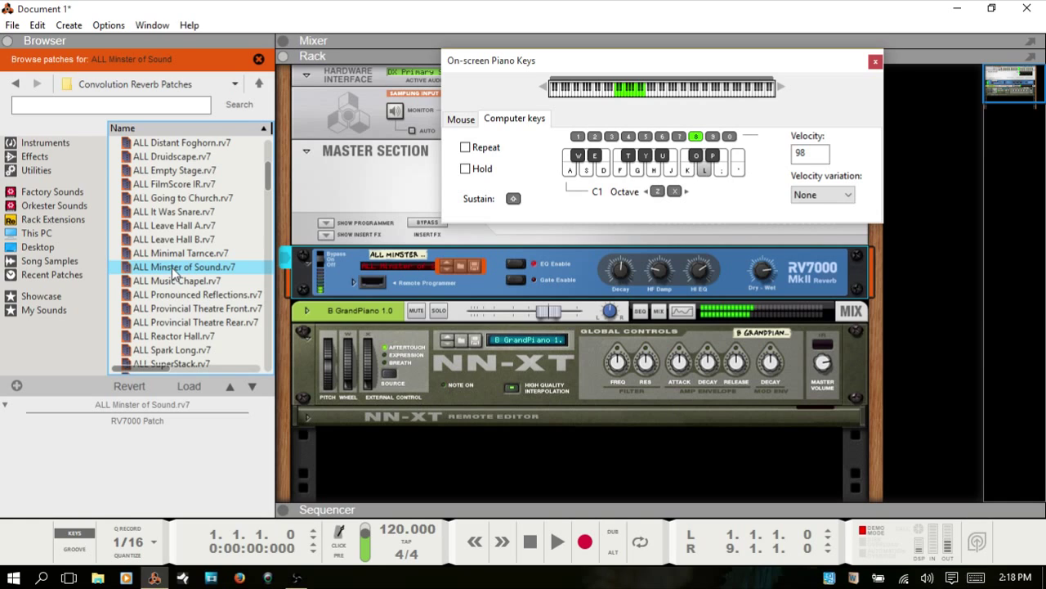
key("s")
key("f")
key("h")
key("semicolon")
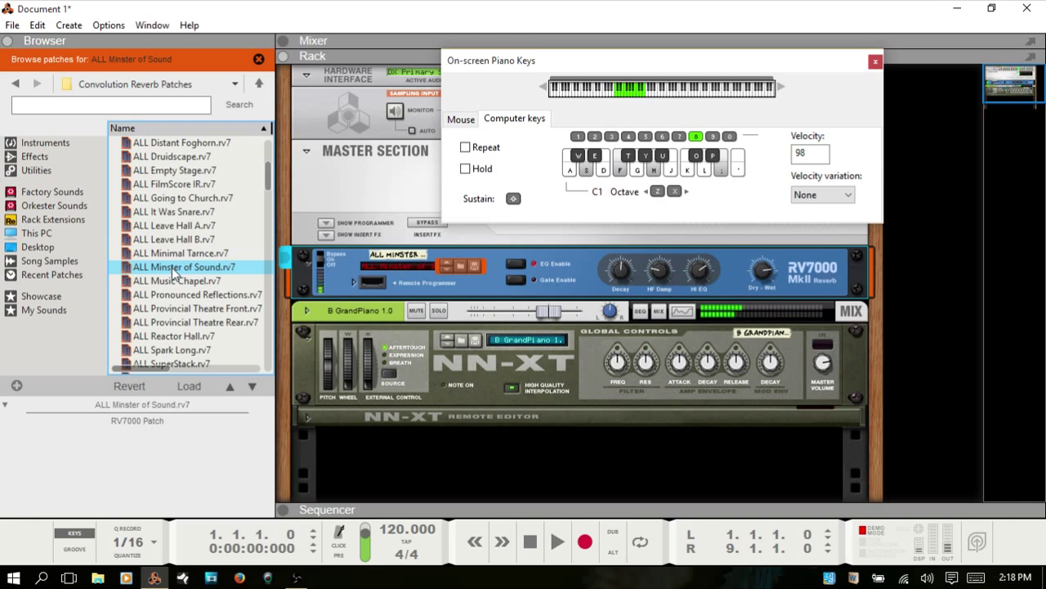
key("g")
key("j")
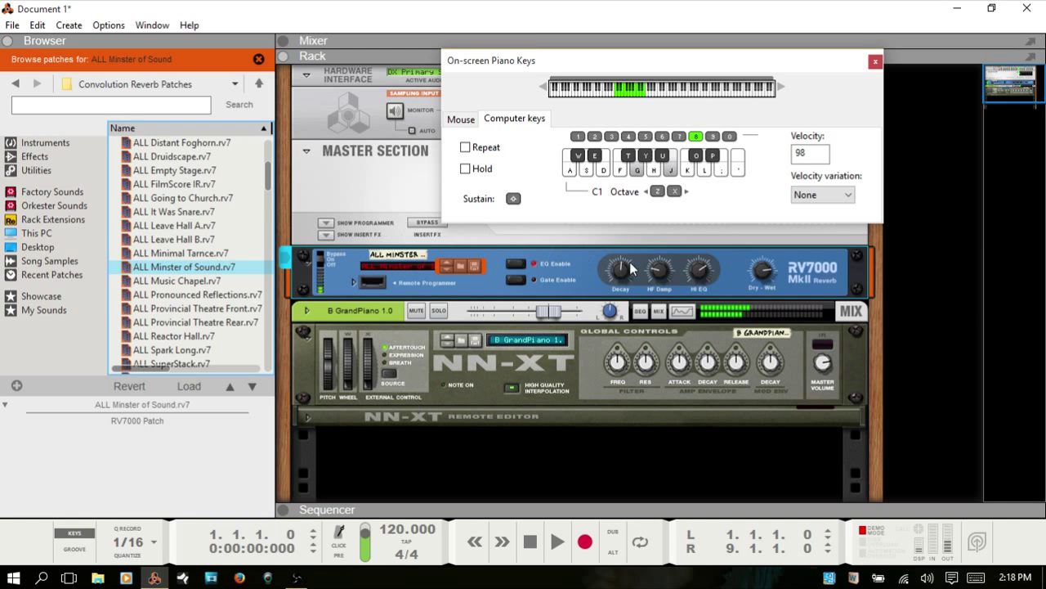
- Load the ALL Reactor Hall.rv7 patch into the RV7000 and audition it with low piano notes and chords
scroll(164, 219, "down", 2)
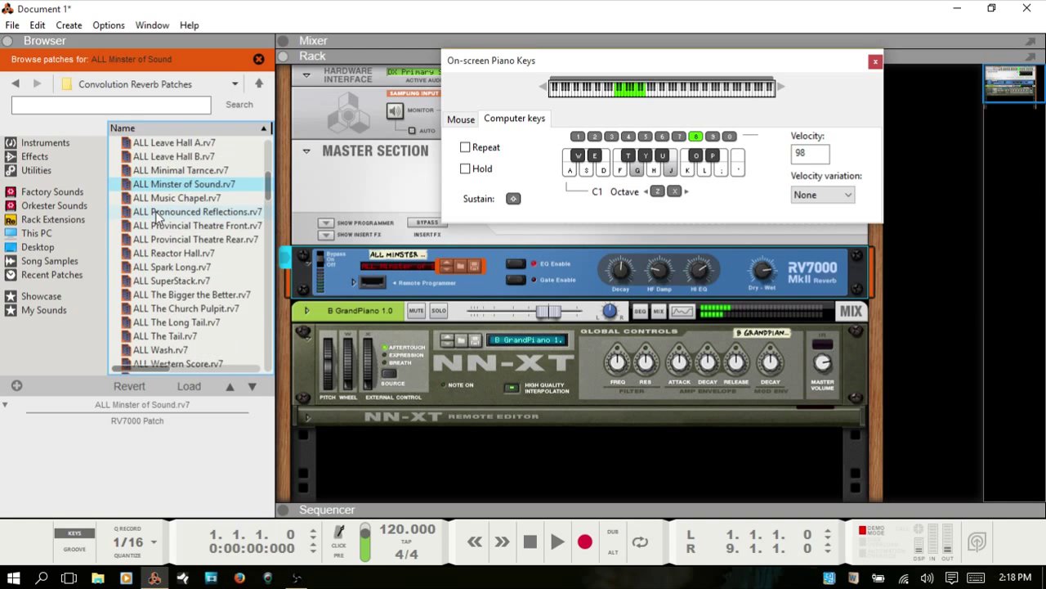
left_click(174, 253)
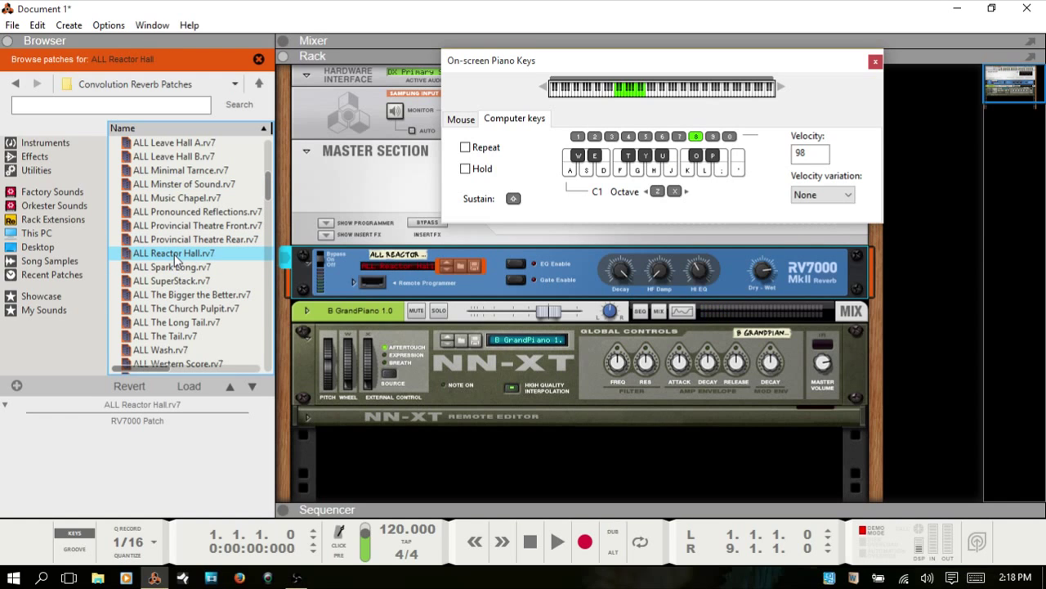
key("g")
key("j")
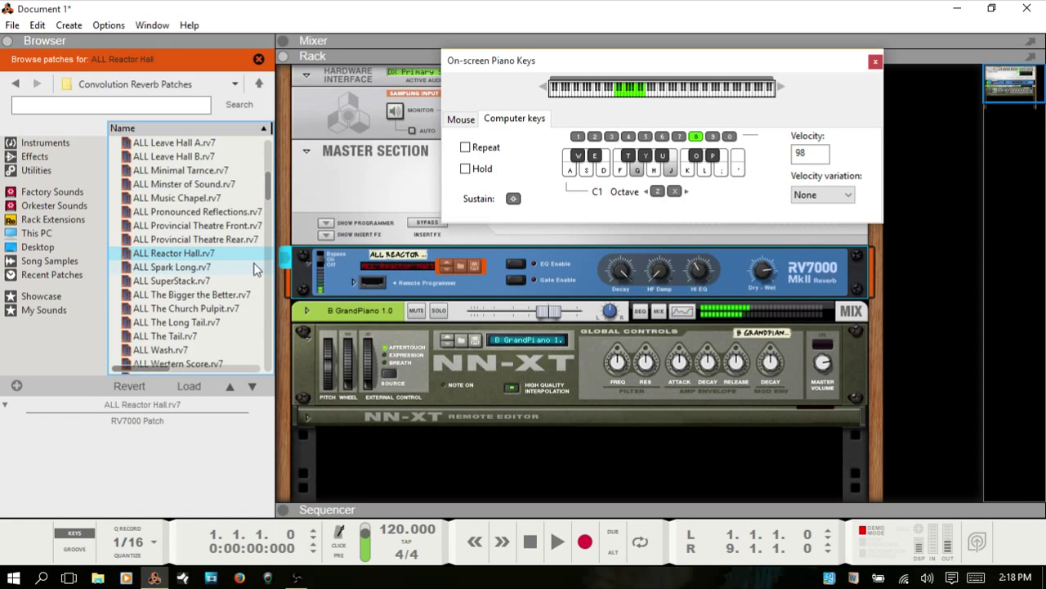
key("d")
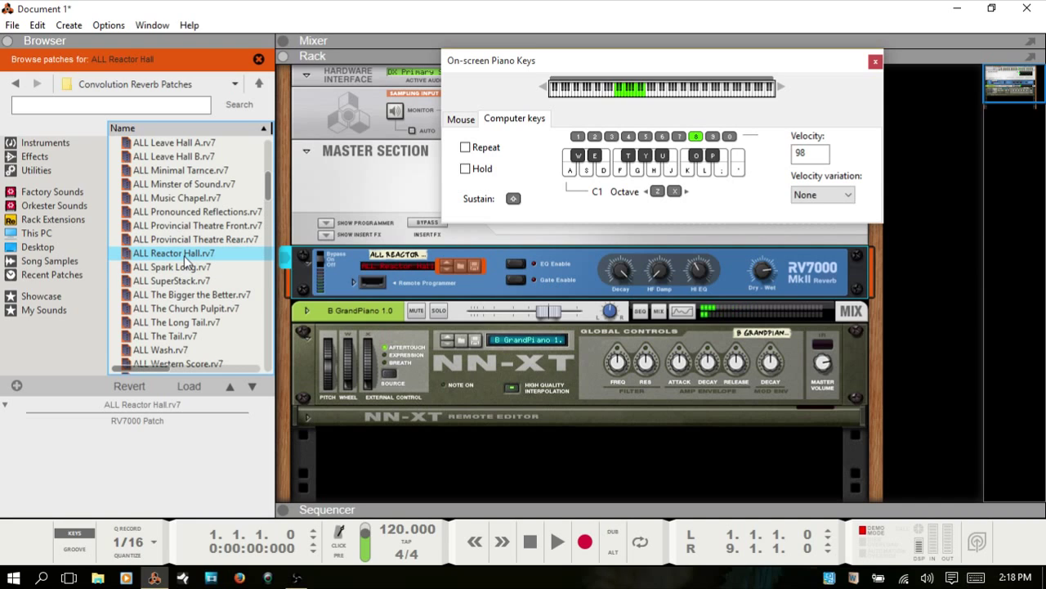
key("k")
key("h")
key("f")
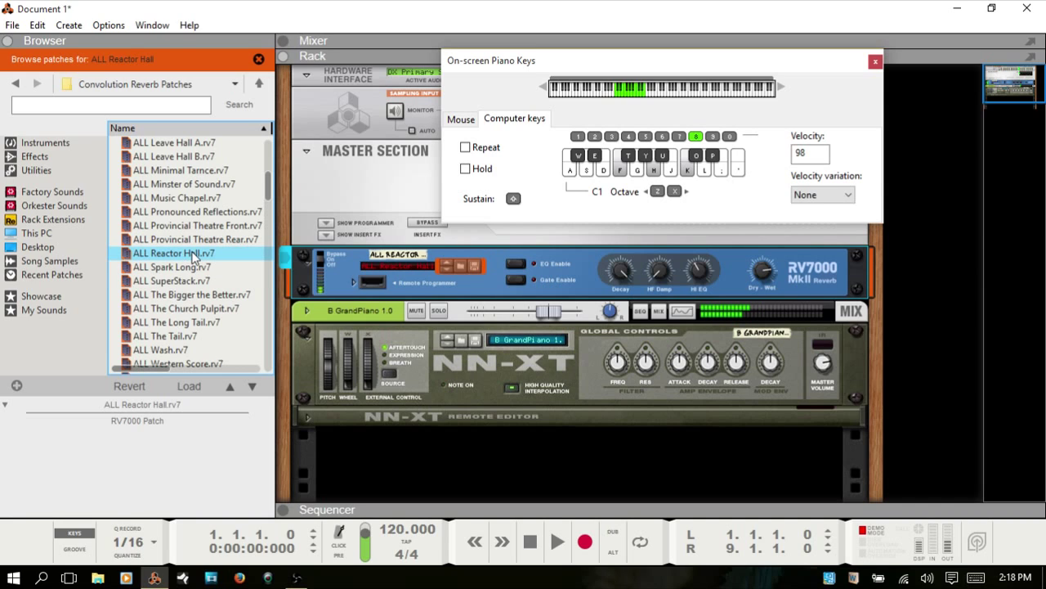
- Load the ALL FilmScore IR.rv7 patch into the RV7000 and audition it with low piano notes
scroll(194, 258, "up", 3)
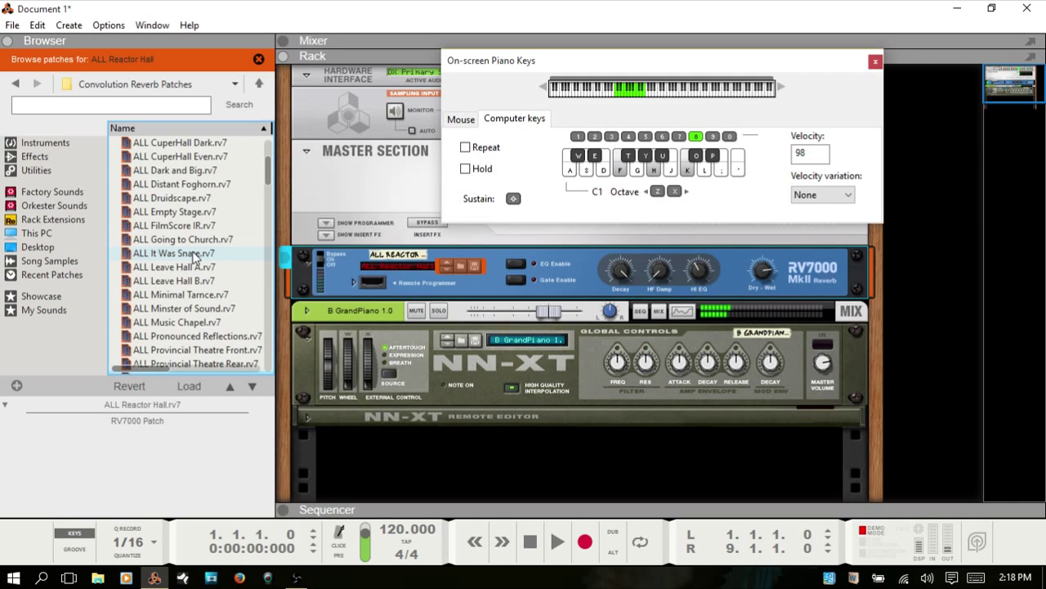
left_click(170, 226)
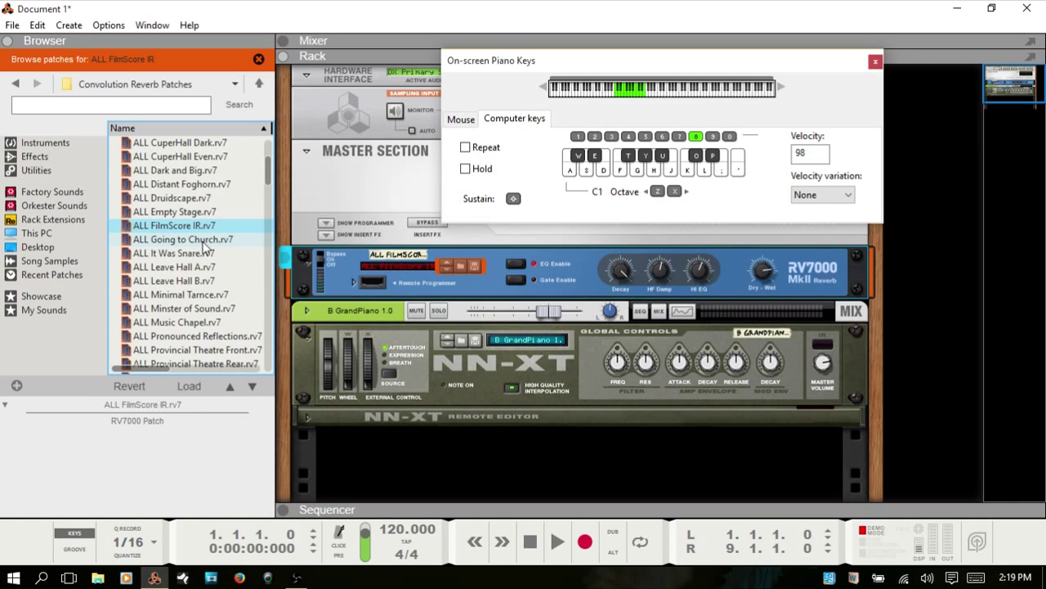
key("k")
key("h")
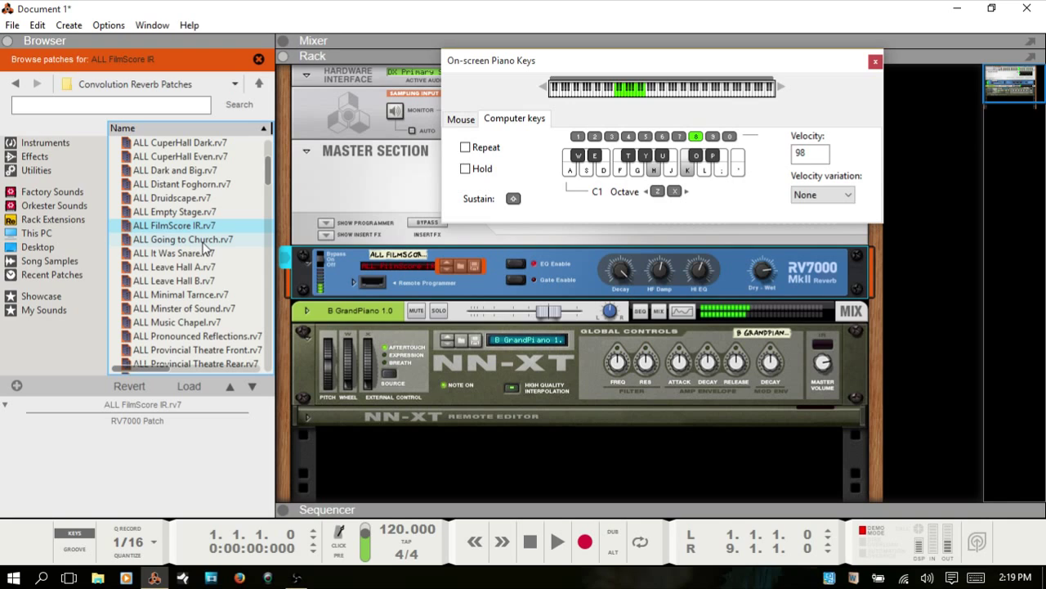
key("s")
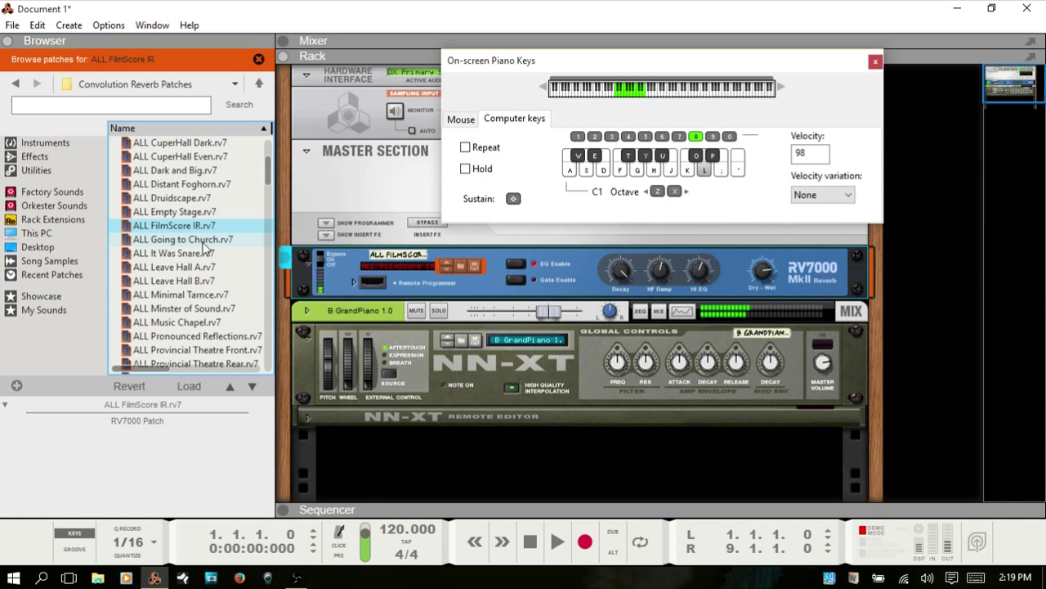
key("f")
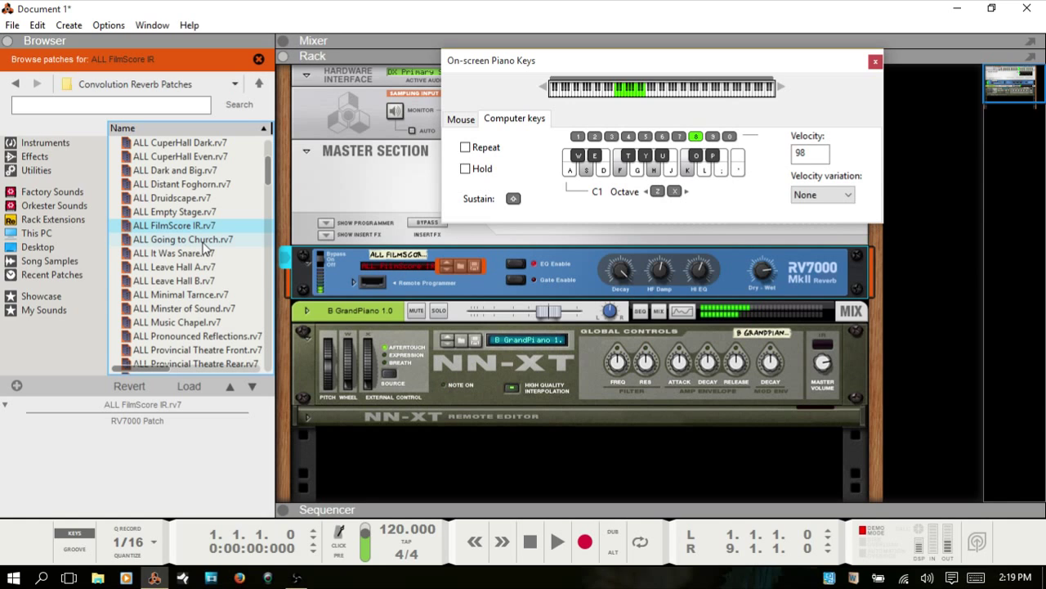
key("apostrophe")
key("semicolon")
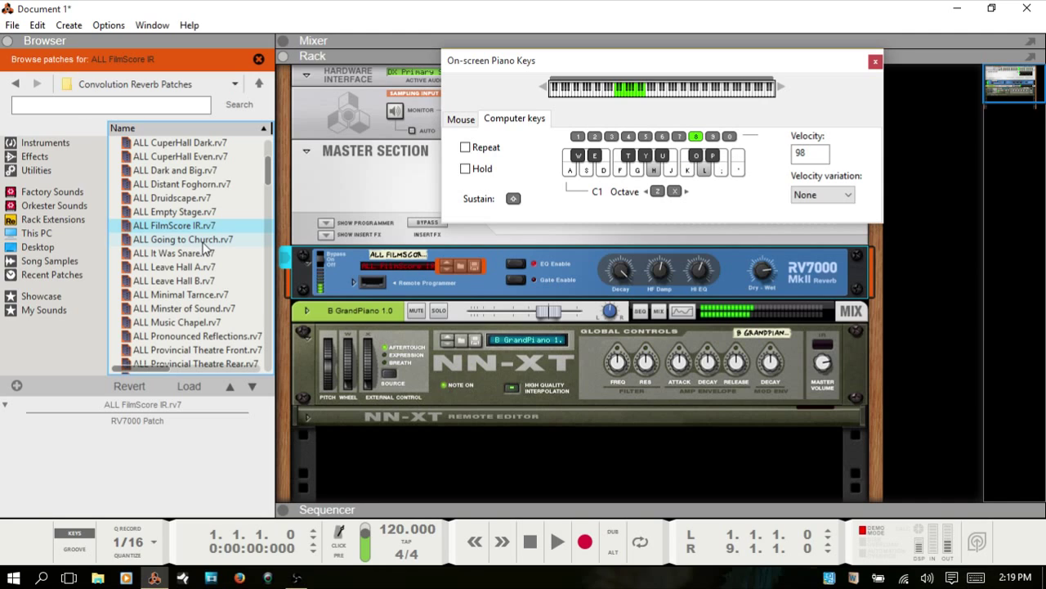
key("d")
key("j")
key("k")
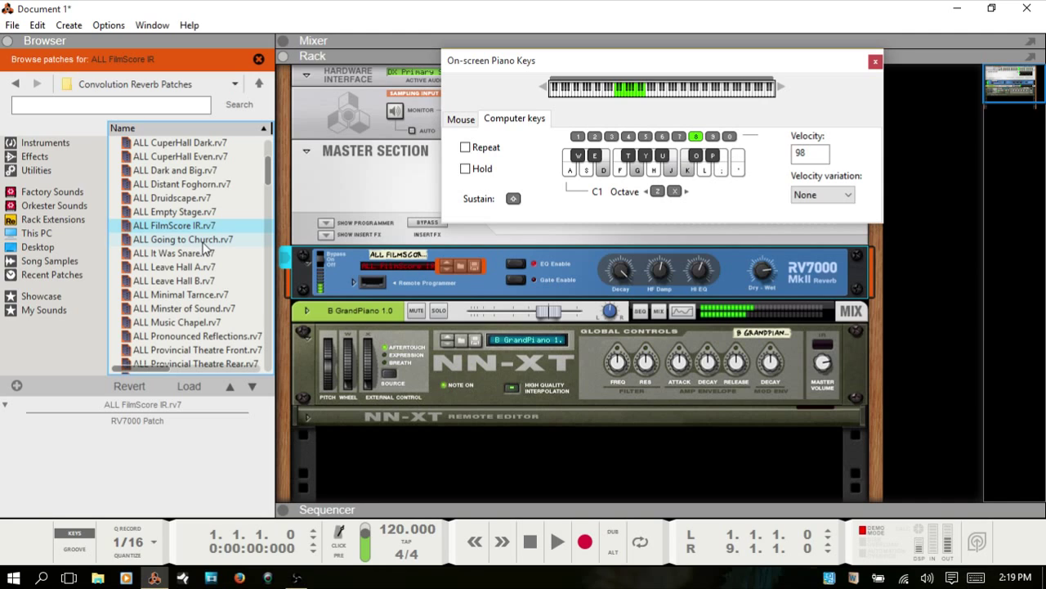
- Play further low piano chords in the C1 octave through the ALL FilmScore IR reverb
key("k")
key("s")
key("h")
key("f")
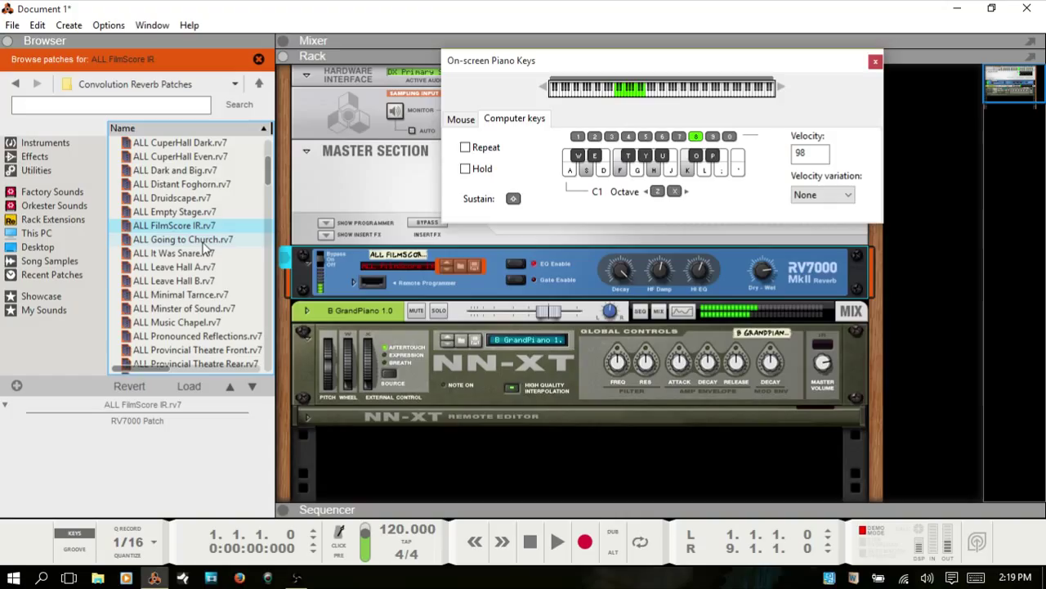
key("l")
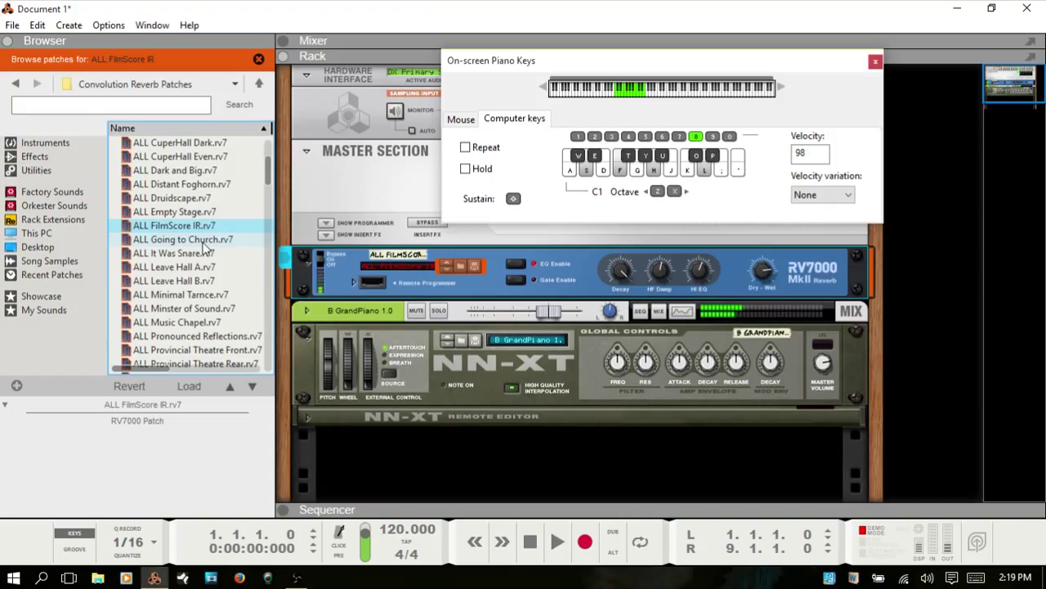
key("a")
key("e")
key("h")
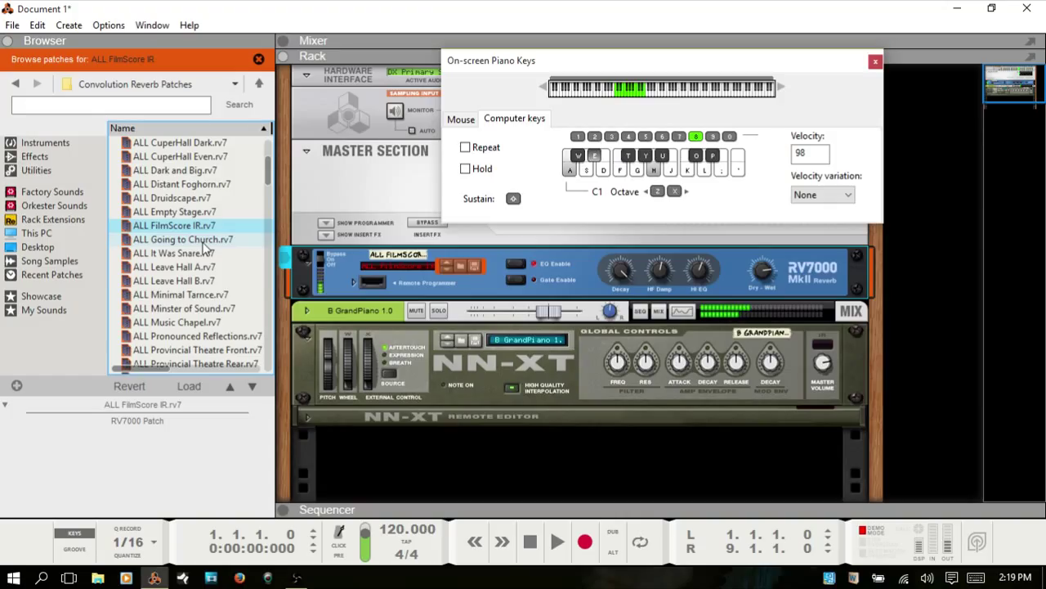
- Raise the computer keys' octave to C2 and play a higher piano melody through the ALL FilmScore IR reverb
key("x")
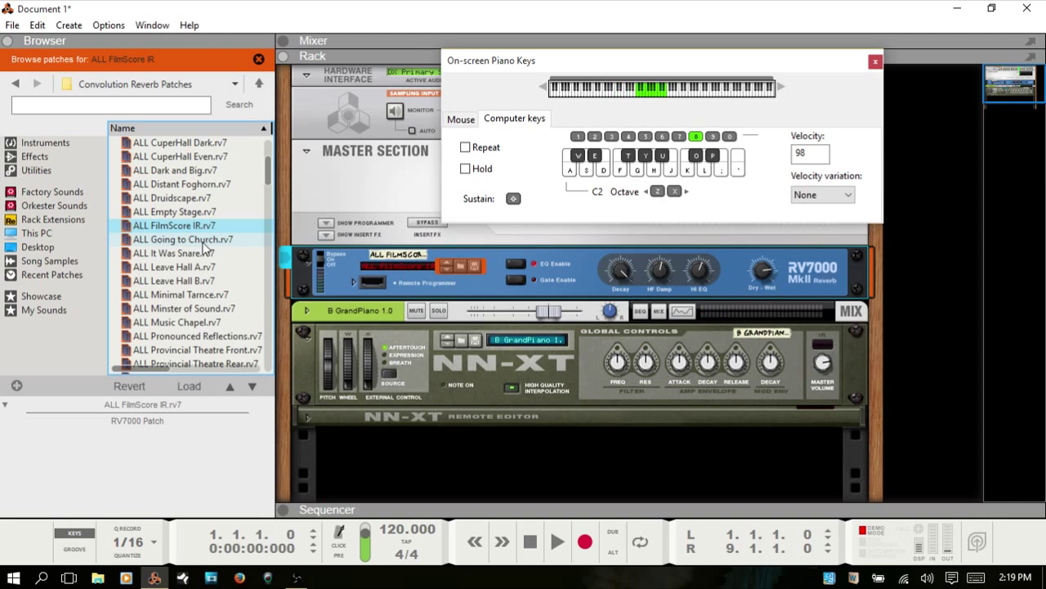
key("apostrophe")
key("semicolon")
key("l")
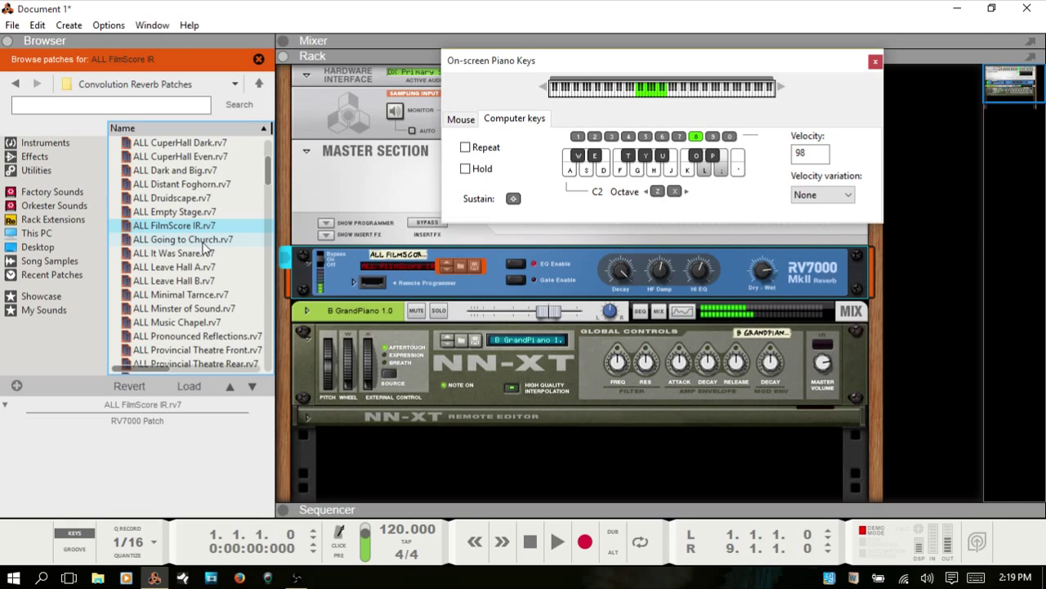
key("j")
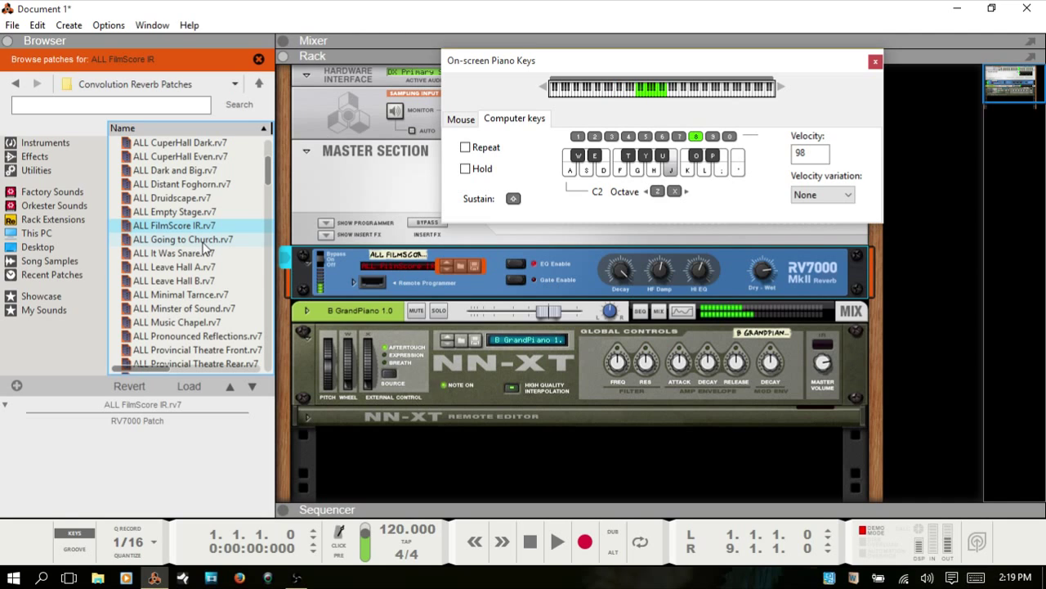
key("k")
key("l")
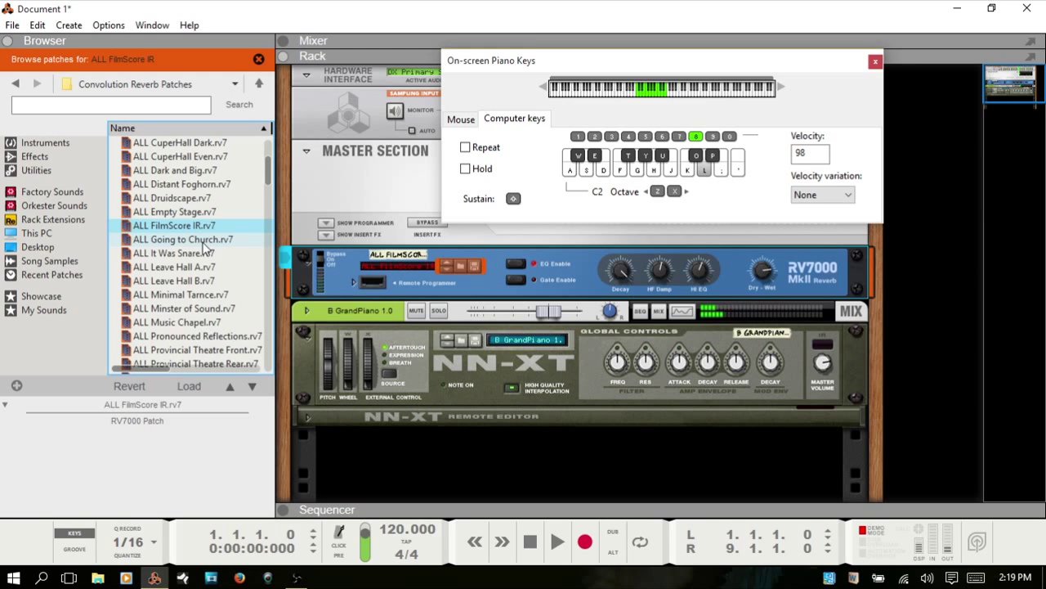
- Play a descending piano melody and lower notes in the C2 octave through the ALL FilmScore IR reverb
key("k")
key("j")
key("h")
key("g")
key("e")
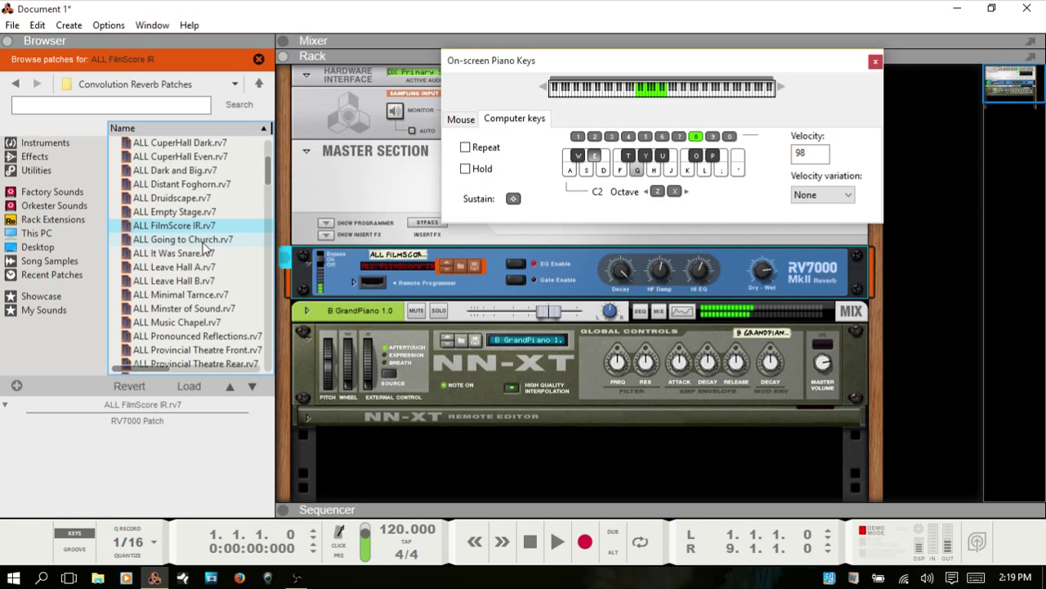
key("k")
key("a")
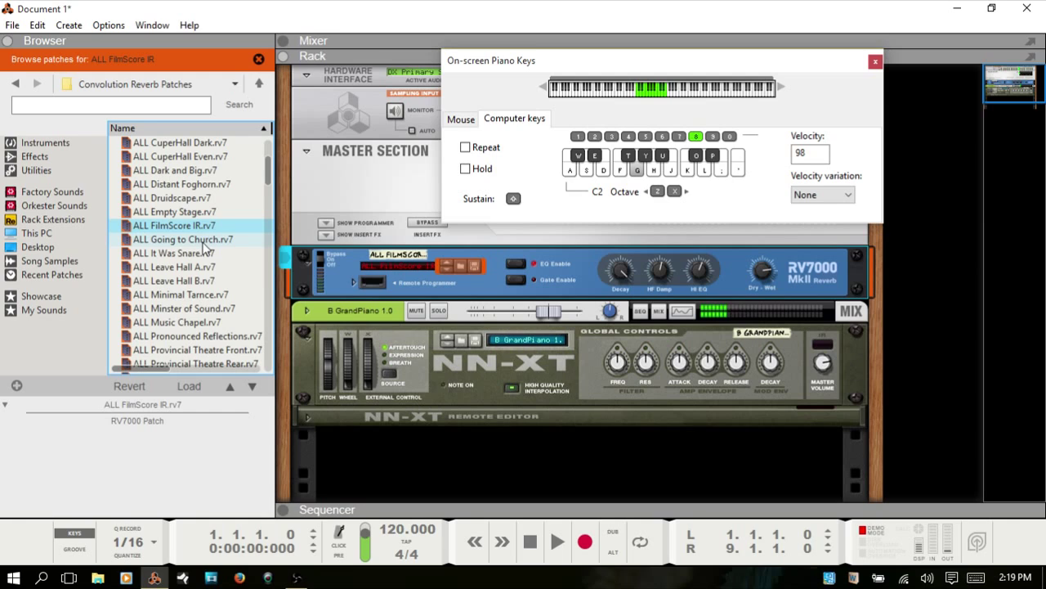
key("d")
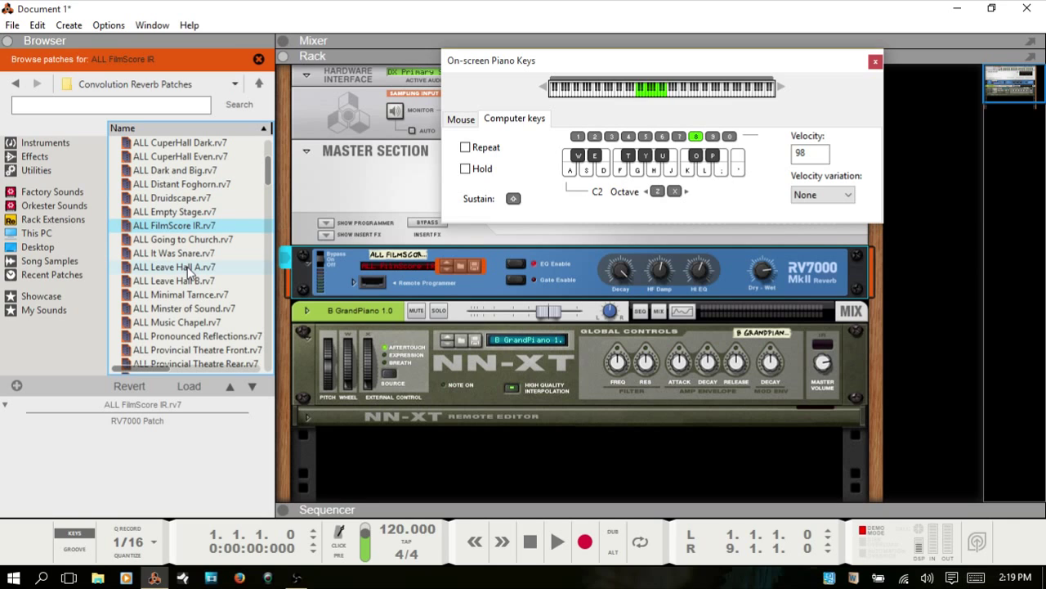
- Close the on-screen piano keys and create an audio track in the empty rack space below the NN-XT piano
key("F4")
scroll(419, 241, "down", 2)
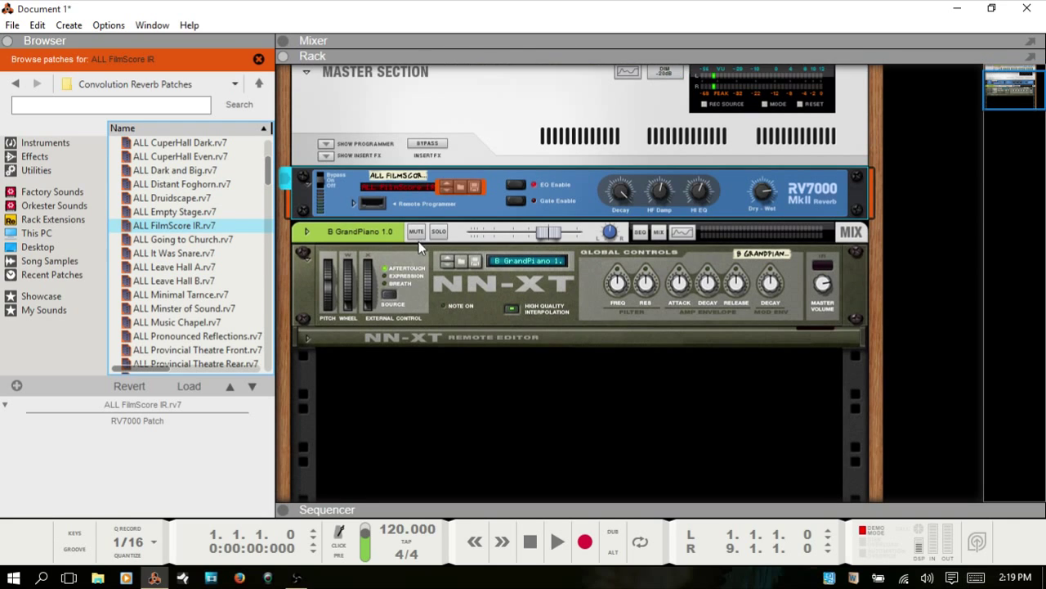
left_click(479, 289)
left_click(358, 384)
right_click(396, 374)
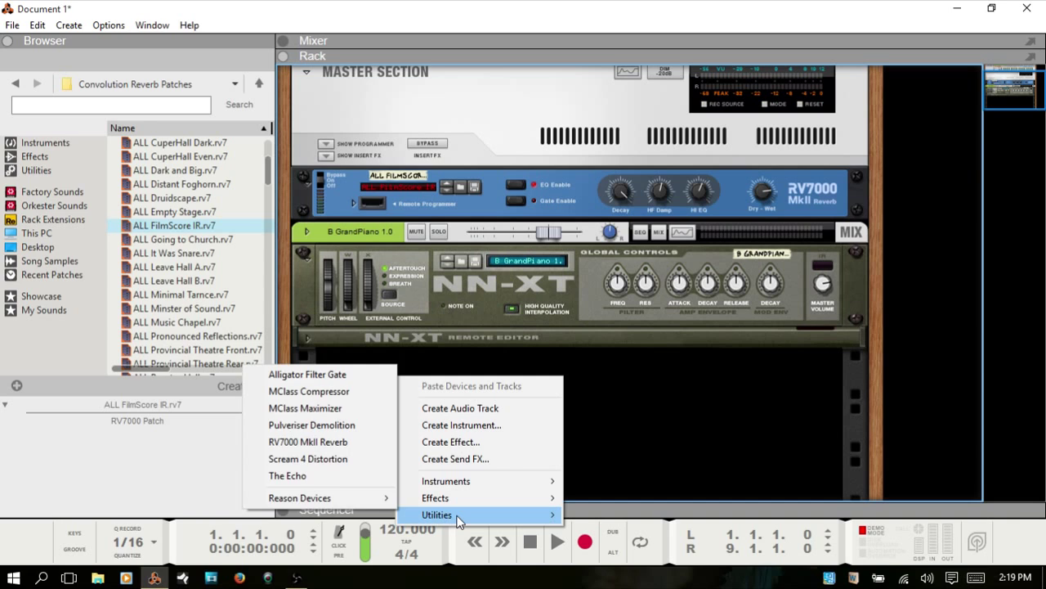
mouse_move(457, 516)
left_click(319, 448)
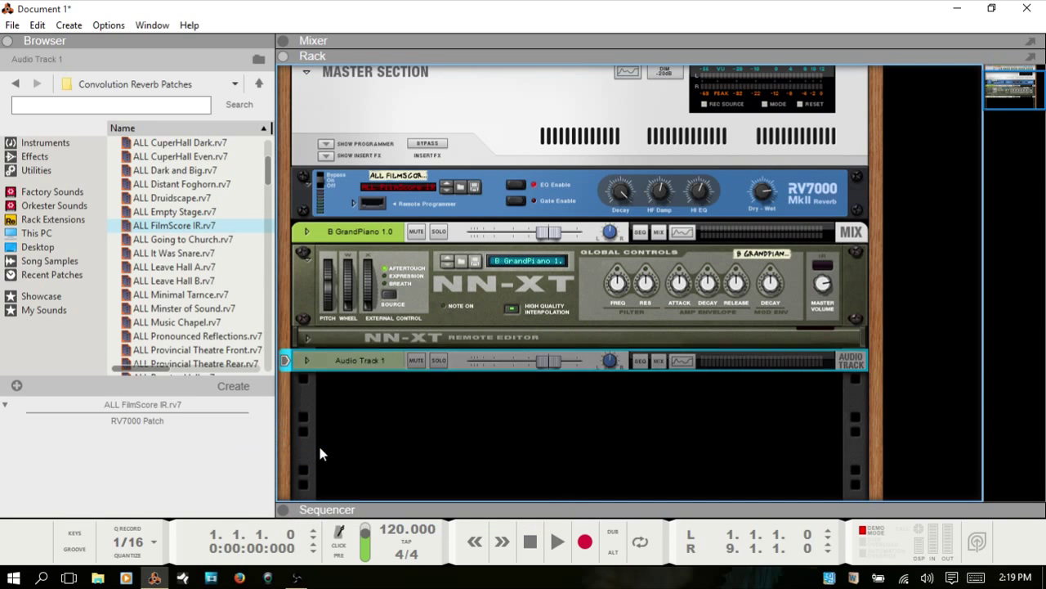
- In the sequencer, place AK-SROOMS_012.wav from the adventurekid.se impulse responses' AK-SROOMS folder at the start of Audio Track 1
left_click(259, 84)
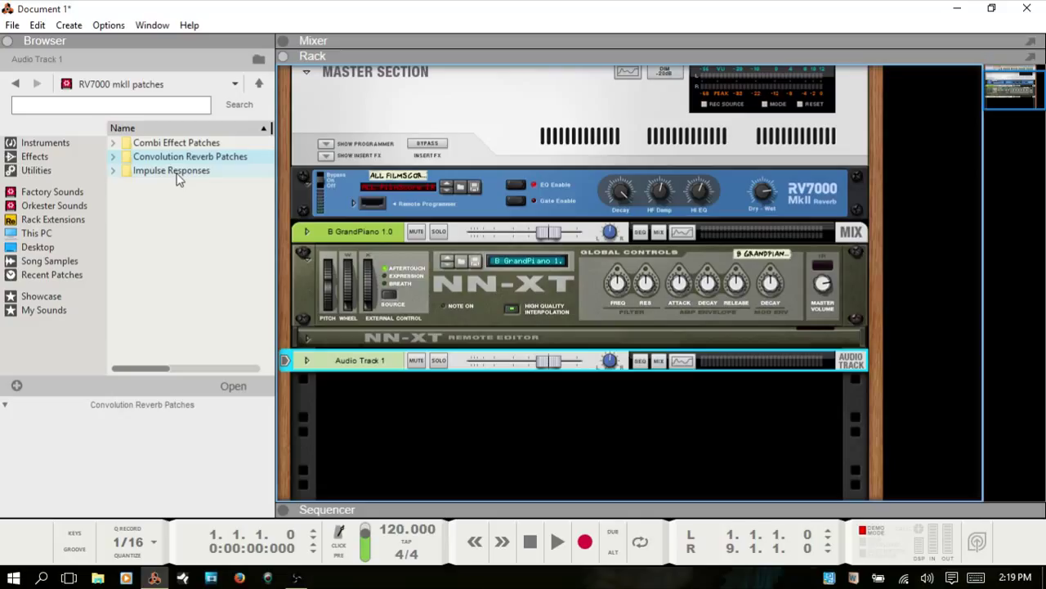
key("F7")
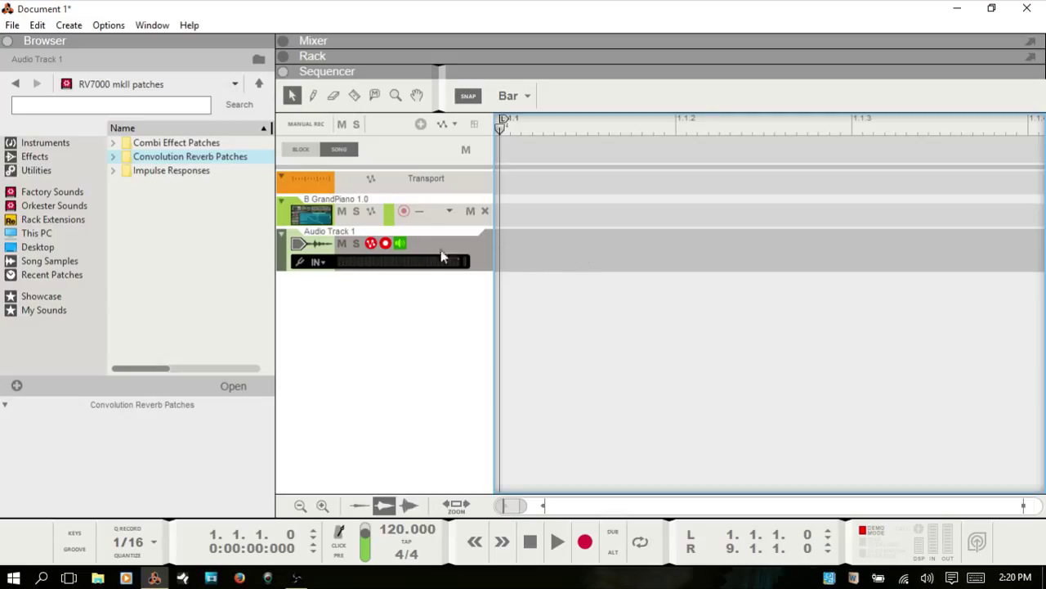
double_click(158, 172)
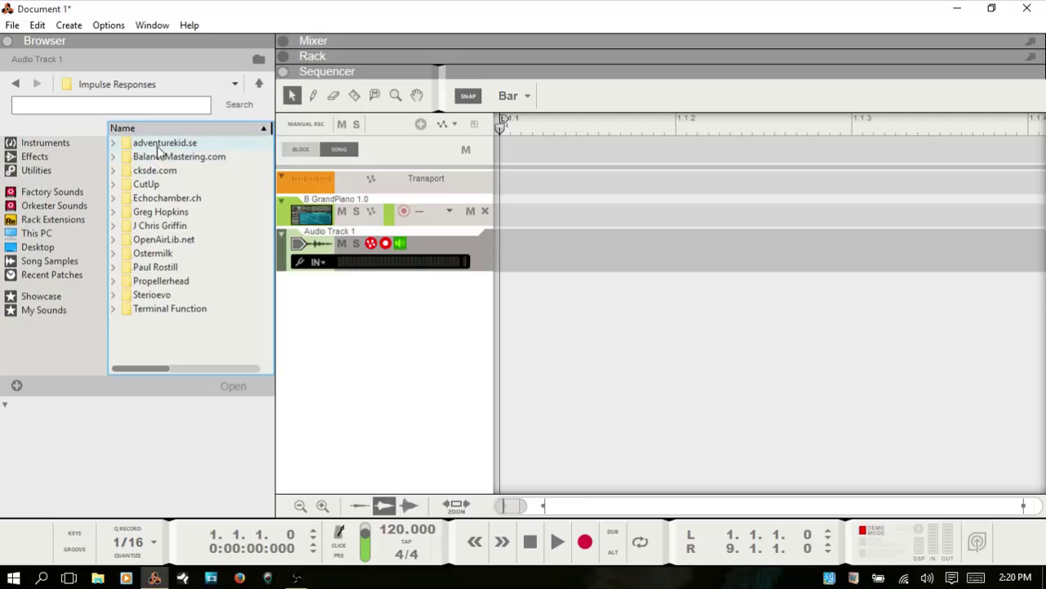
double_click(152, 145)
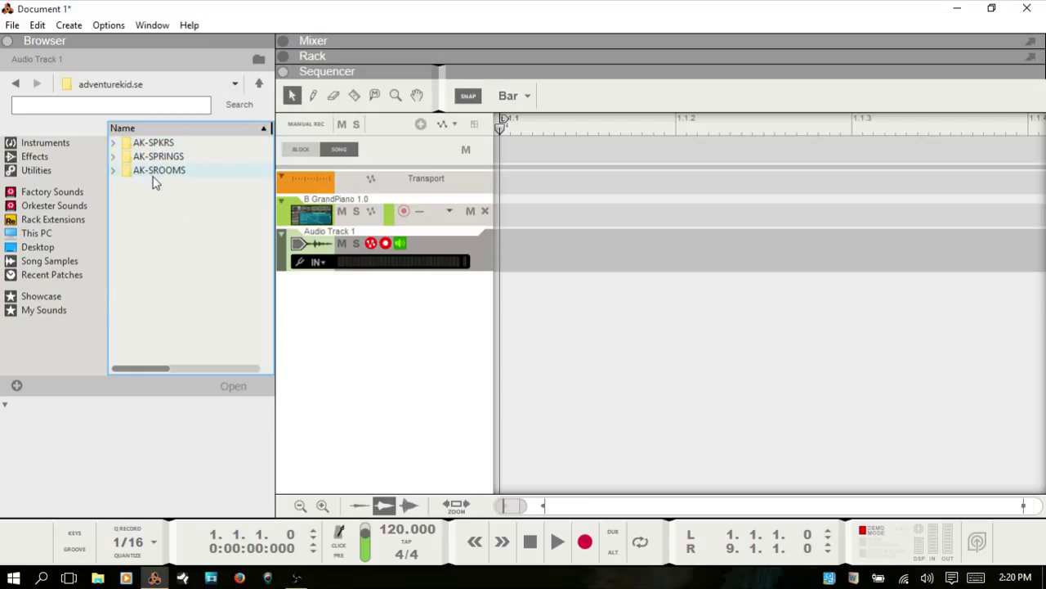
double_click(155, 171)
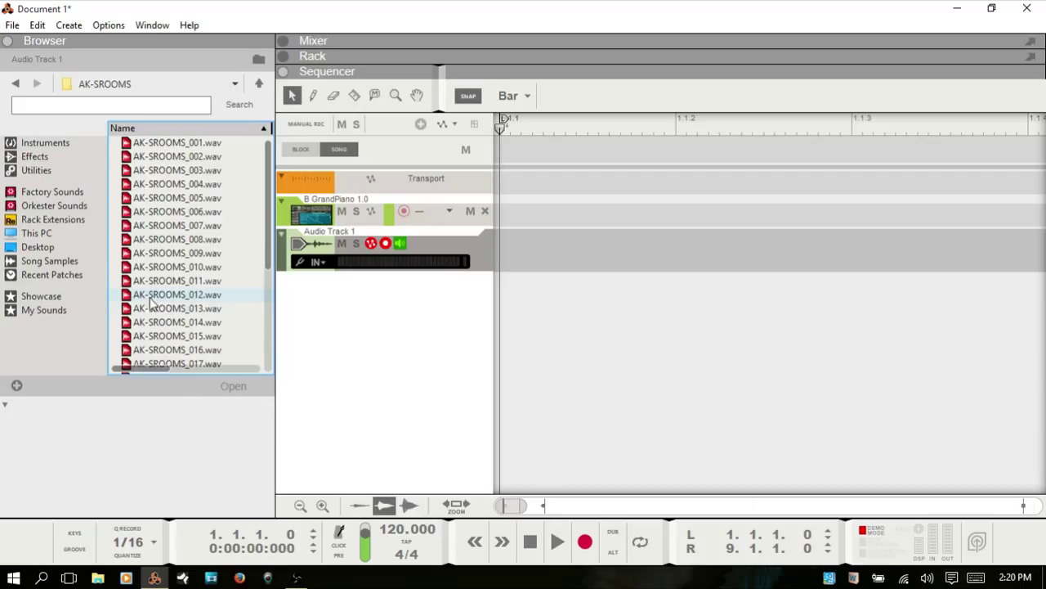
left_click_drag(153, 299, 549, 251)
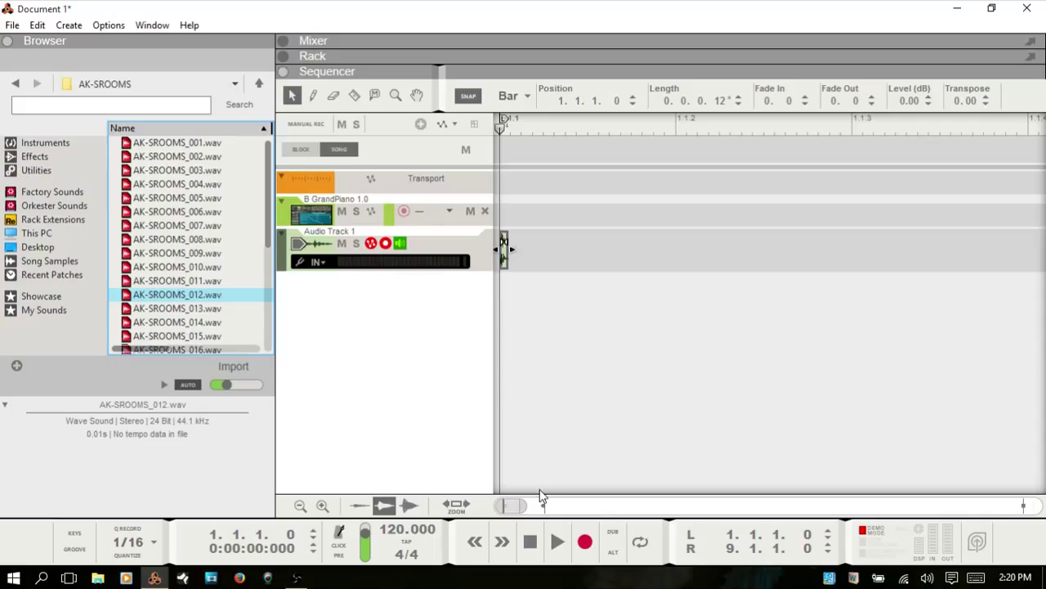
- Examine the AK-SROOMS_012 clip's waveform up close and play it back
left_click(612, 430)
scroll(611, 430, "down", 5)
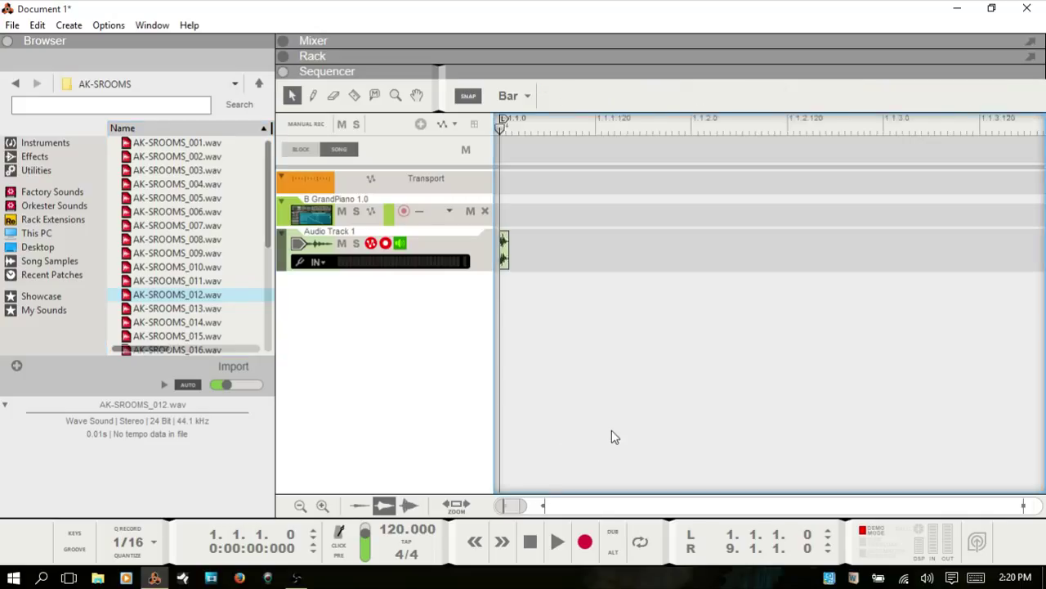
scroll(612, 430, "down", 5)
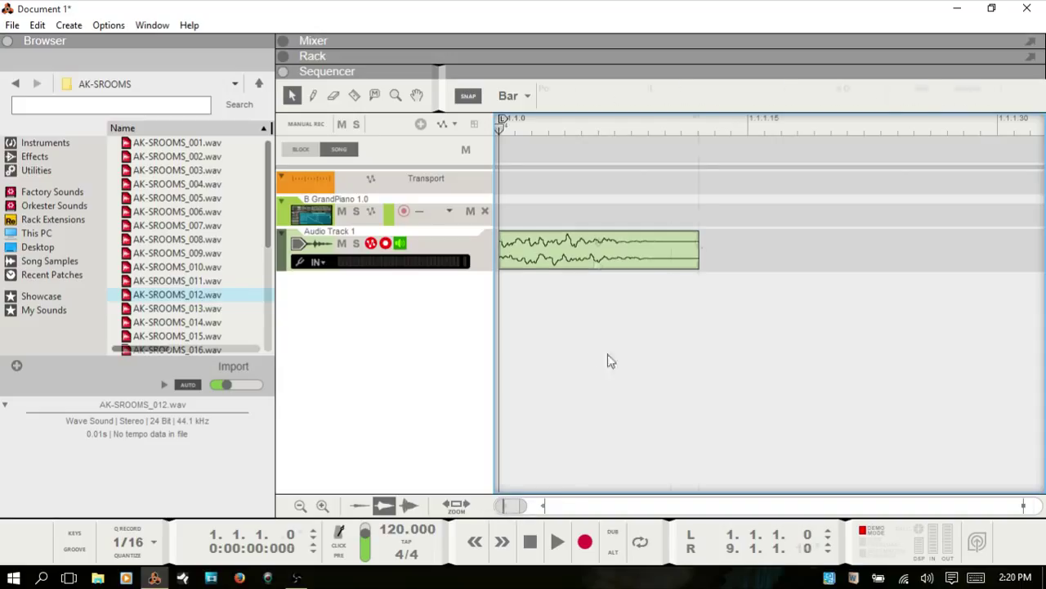
left_click(596, 255)
key("space")
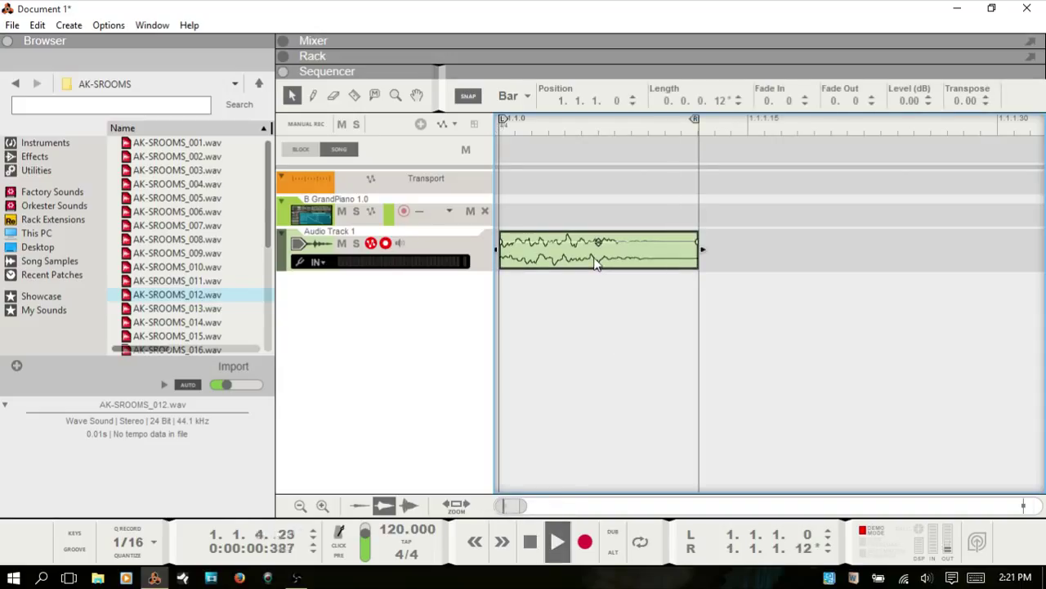
- Browse the impulse responses to the St Andrew's Church folder within OpenAirLib.net
left_click(261, 86)
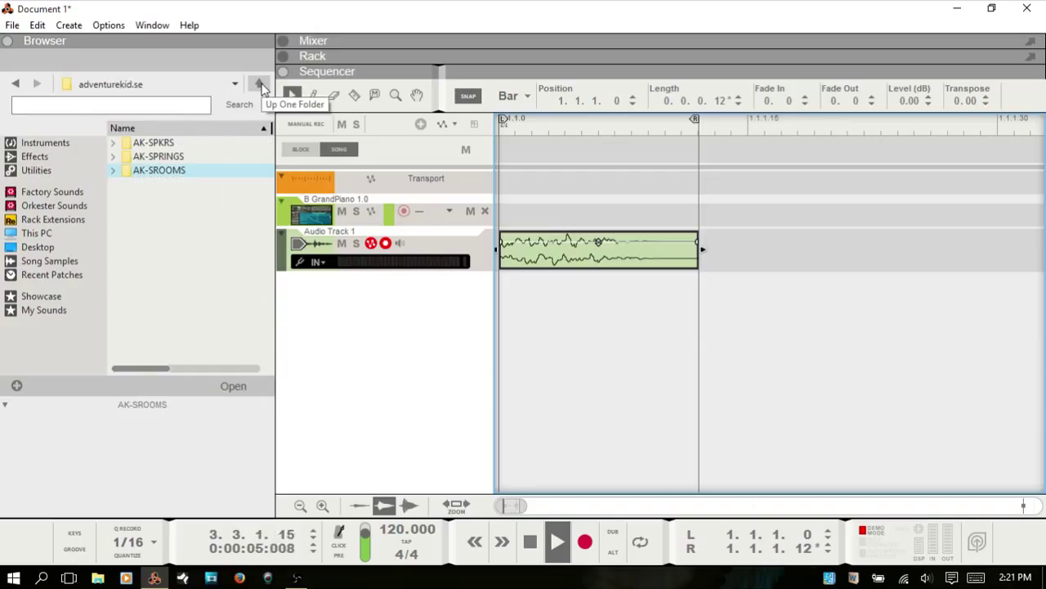
left_click(261, 86)
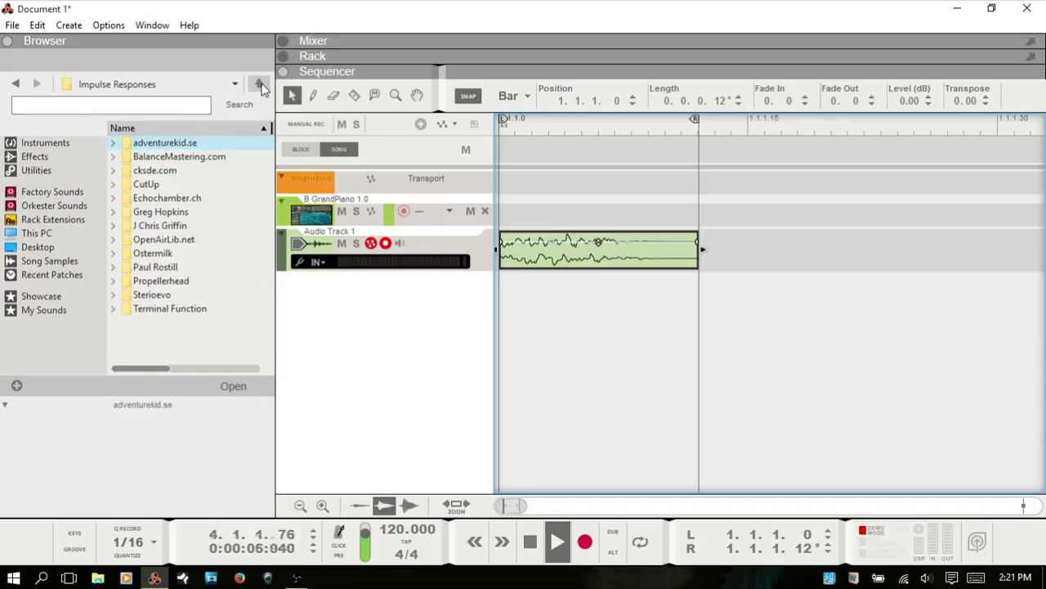
double_click(170, 241)
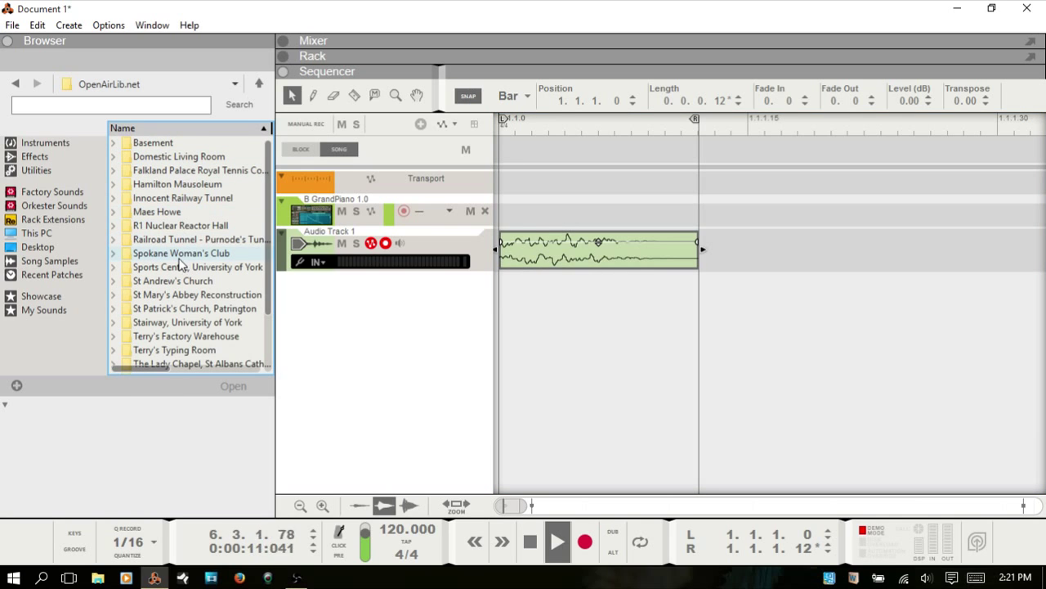
scroll(174, 230, "down", 1)
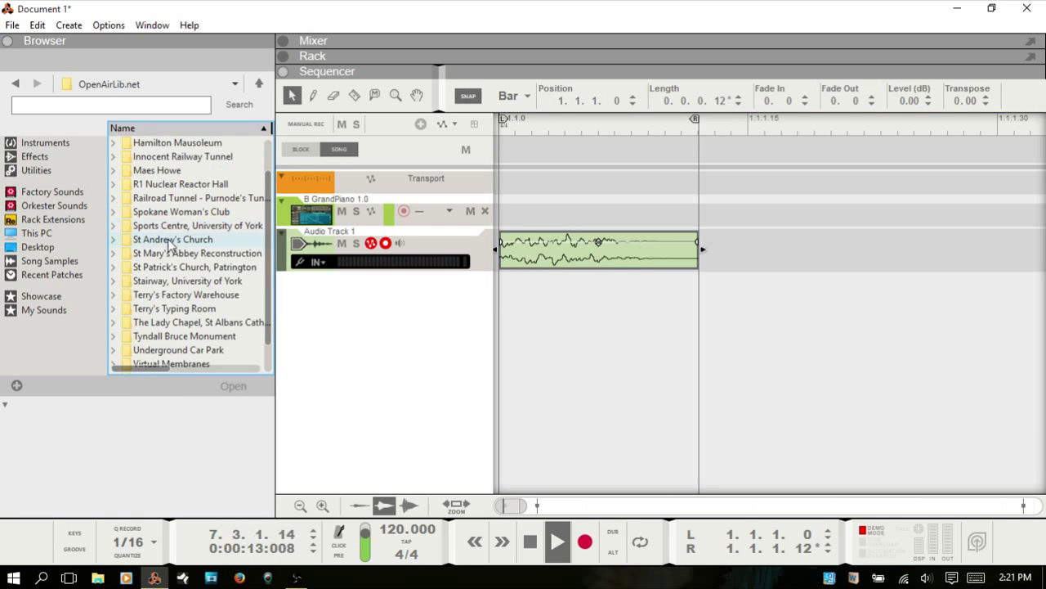
double_click(167, 241)
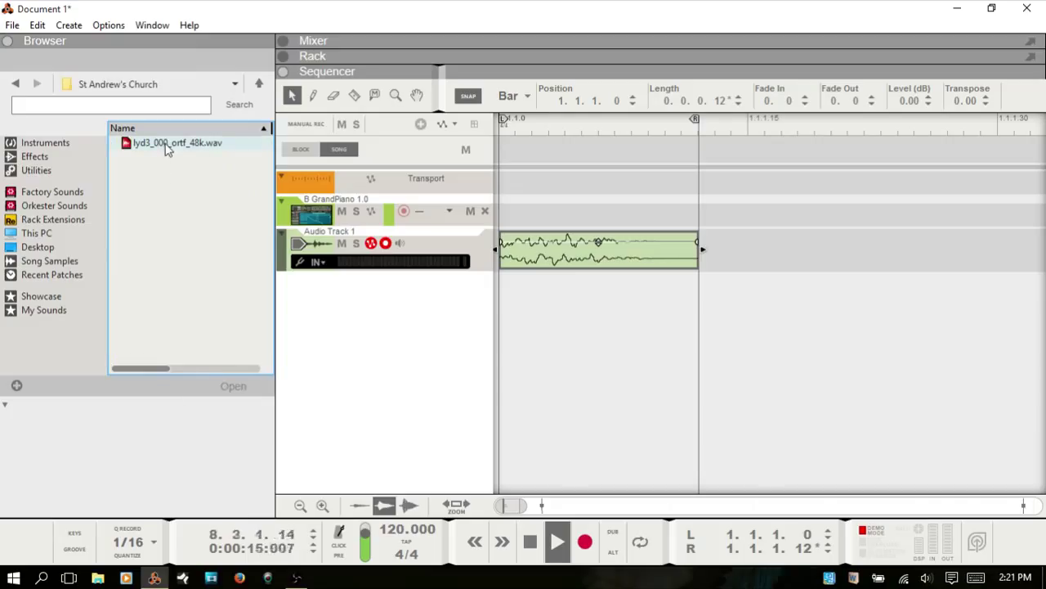
- Replace the AK-SROOMS_012 clip on Audio Track 1 with lyd3_000_ortf_48k.wav at the song start, and stop playback
left_click(613, 251)
key("Delete")
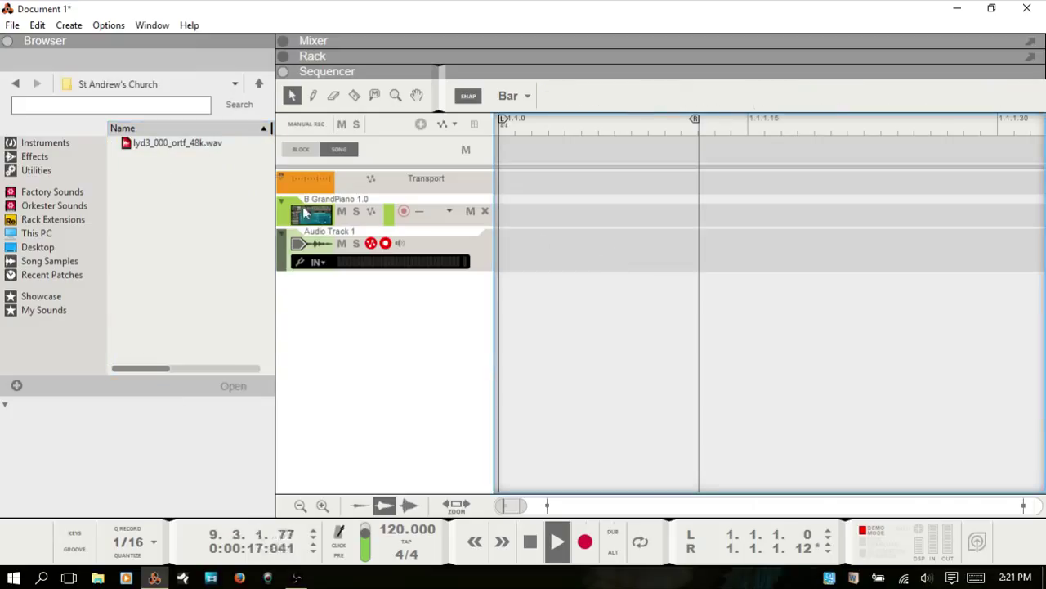
left_click(166, 145)
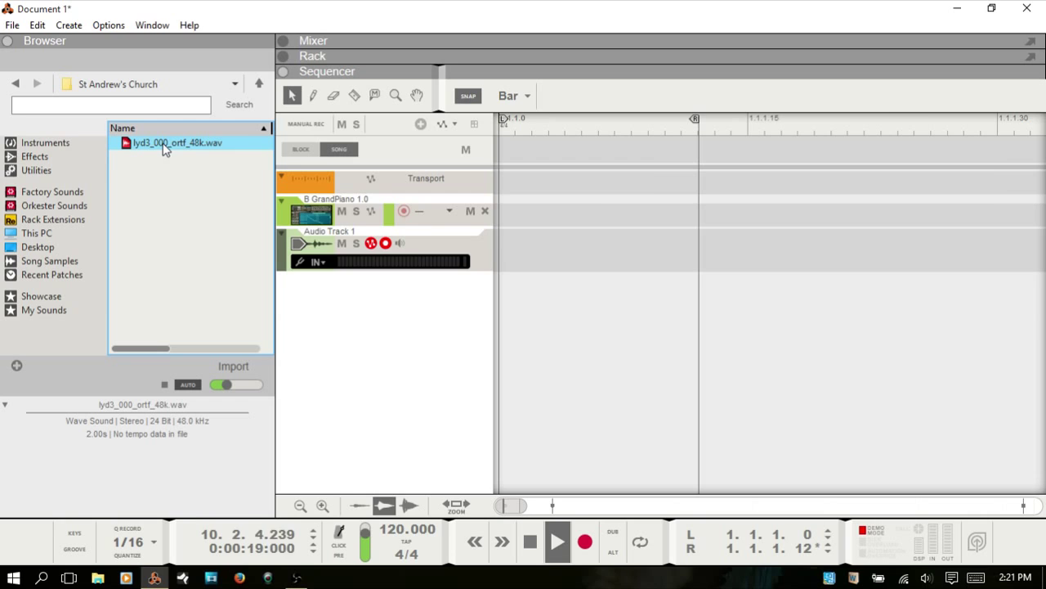
left_click_drag(164, 145, 543, 255)
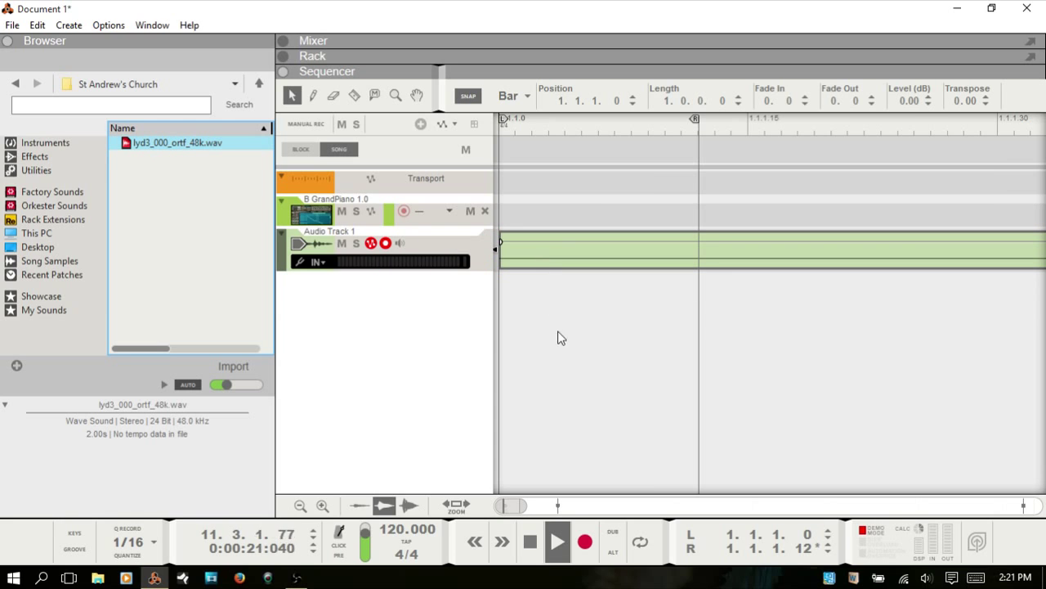
key("space")
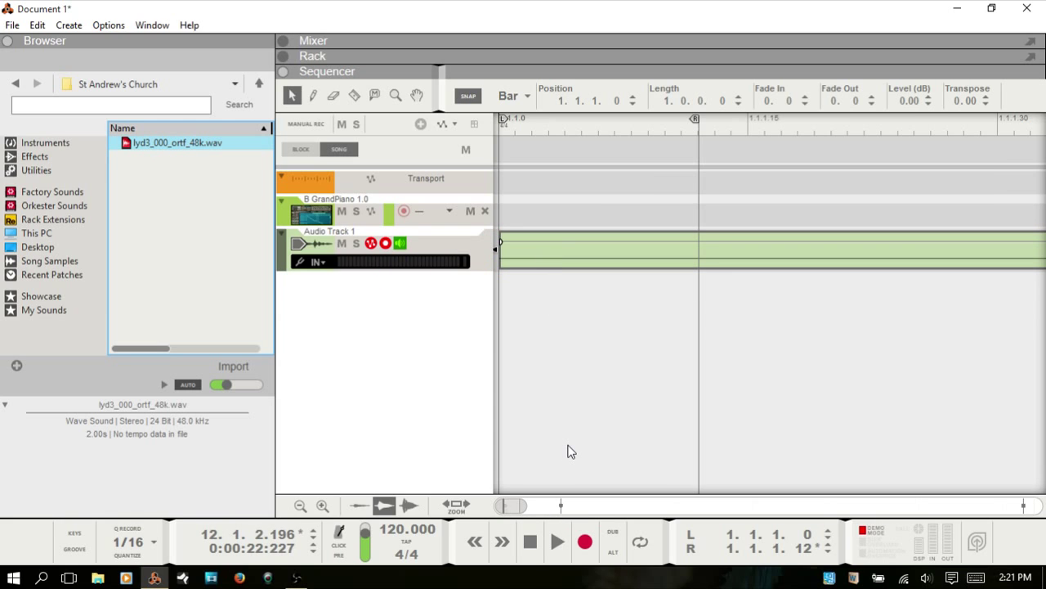
- Examine the lyd3_000_ortf_48k clip's waveform at a wider scale and play it from the song start
key("Home")
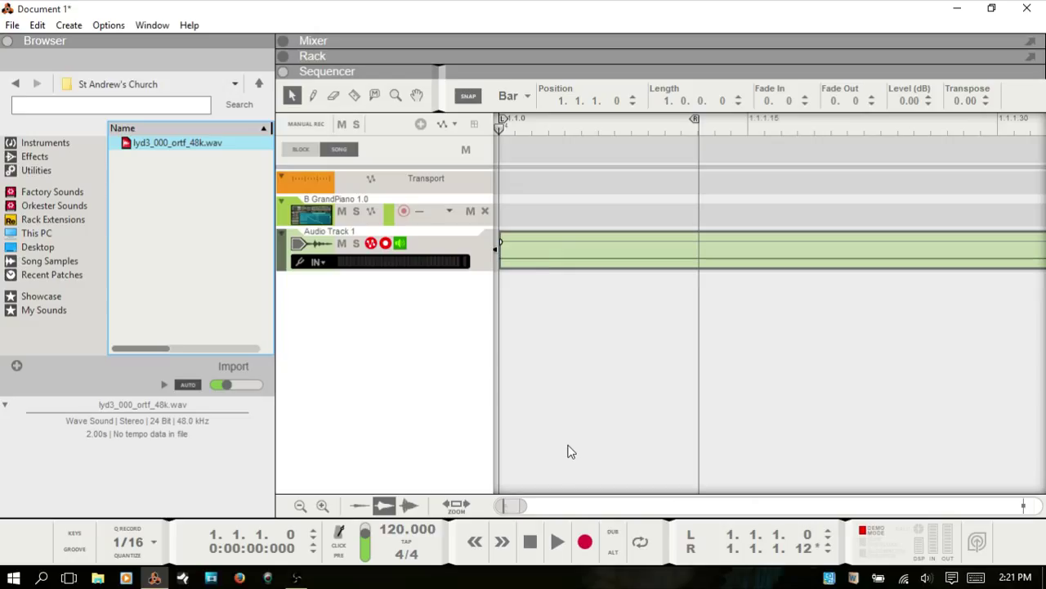
left_click(591, 406)
scroll(594, 408, "down", 4)
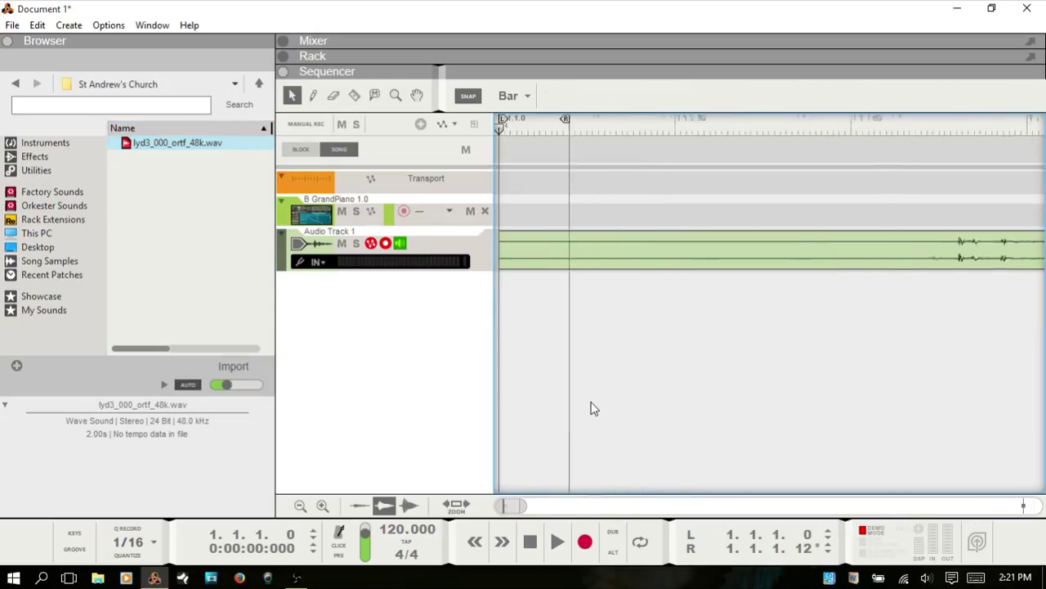
scroll(594, 408, "down", 8)
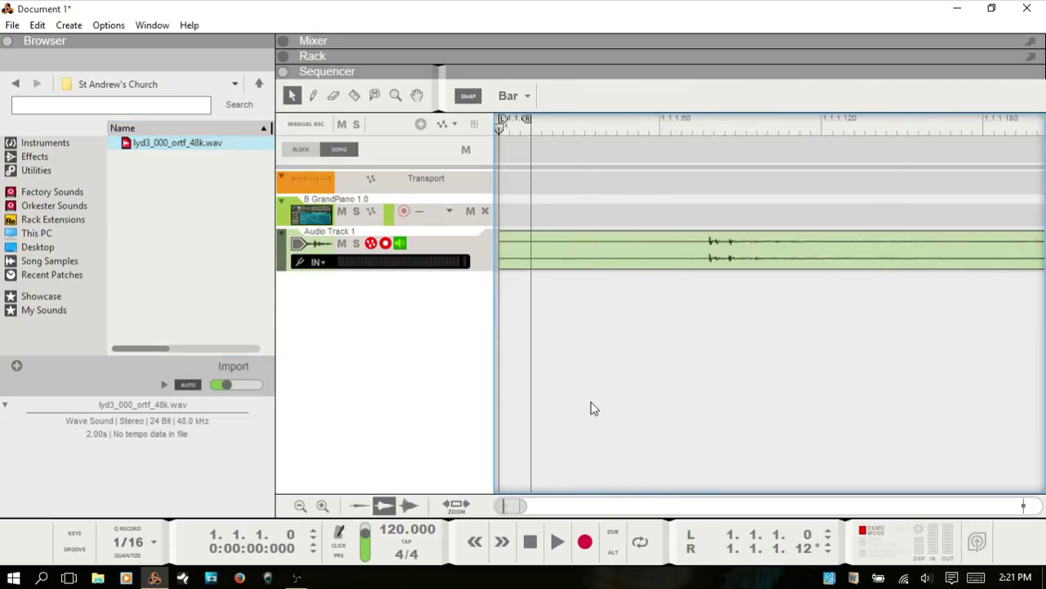
scroll(593, 408, "down", 8)
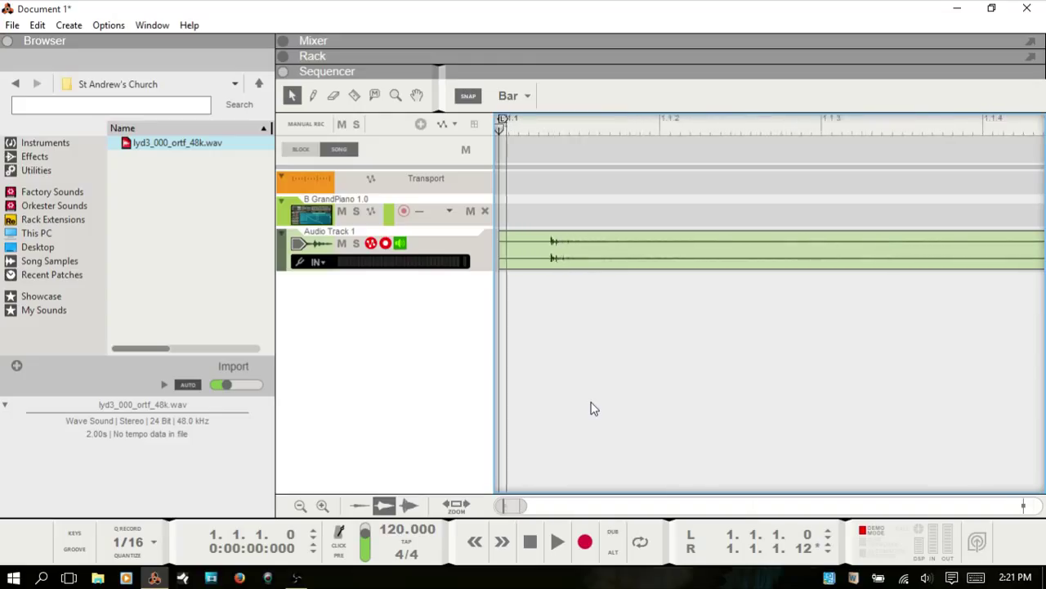
scroll(594, 408, "down", 4)
key("space")
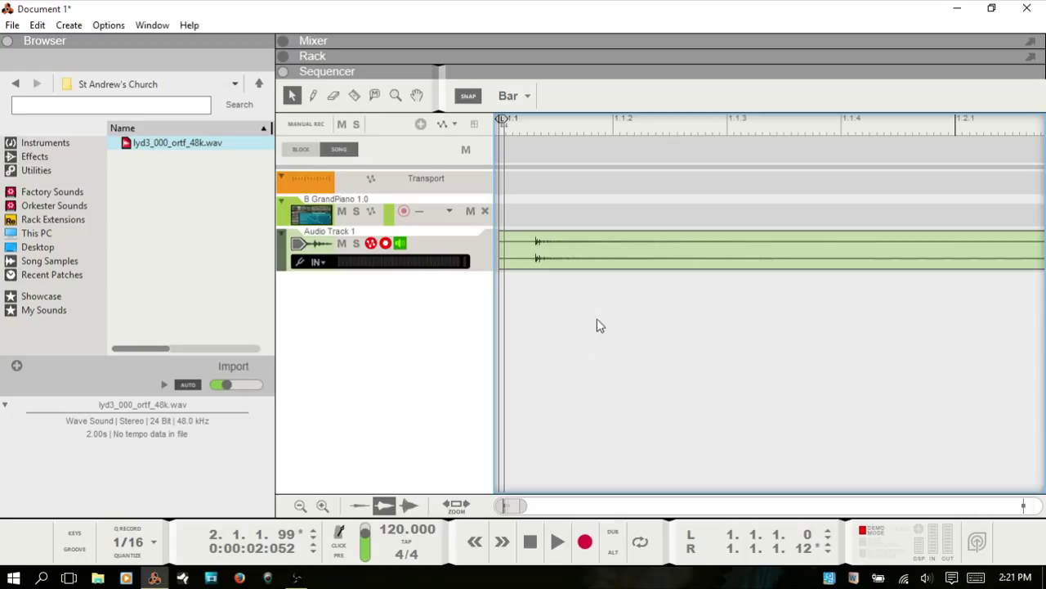
- Raise the system volume, test playback briefly, and return the song position to the start
key("XF86AudioRaiseVolume")
key("XF86AudioRaiseVolume")
key("XF86AudioRaiseVolume")
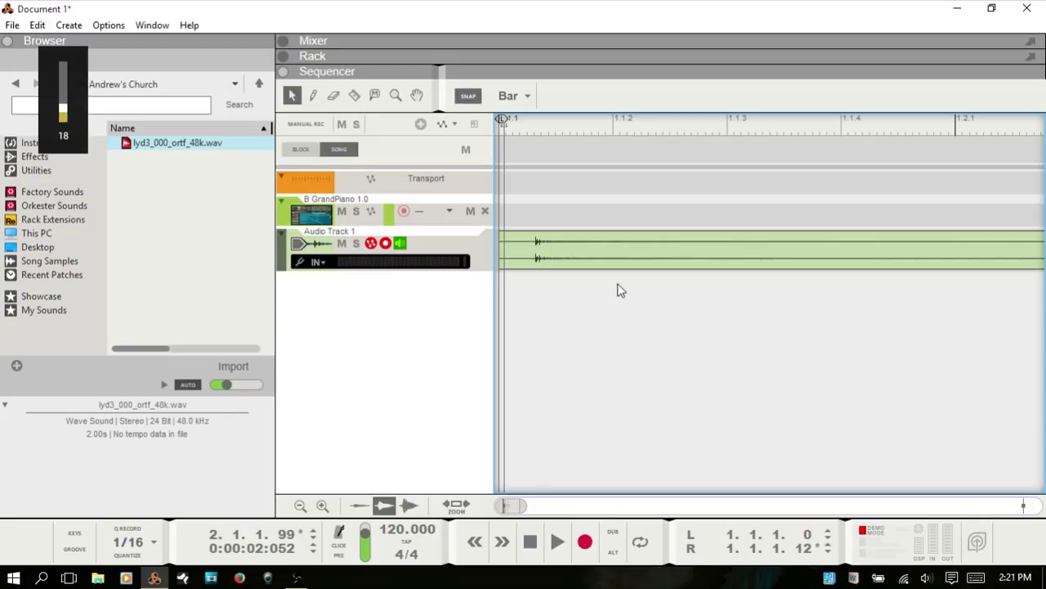
key("XF86AudioRaiseVolume")
key("XF86AudioRaiseVolume")
key("XF86AudioRaiseVolume")
key("space")
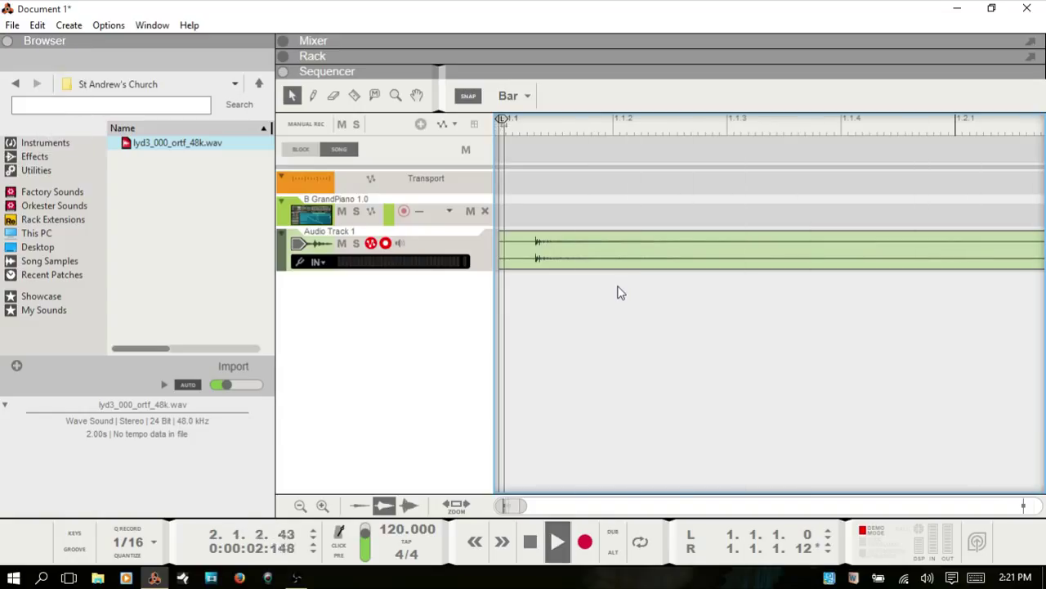
key("space")
key("Home")
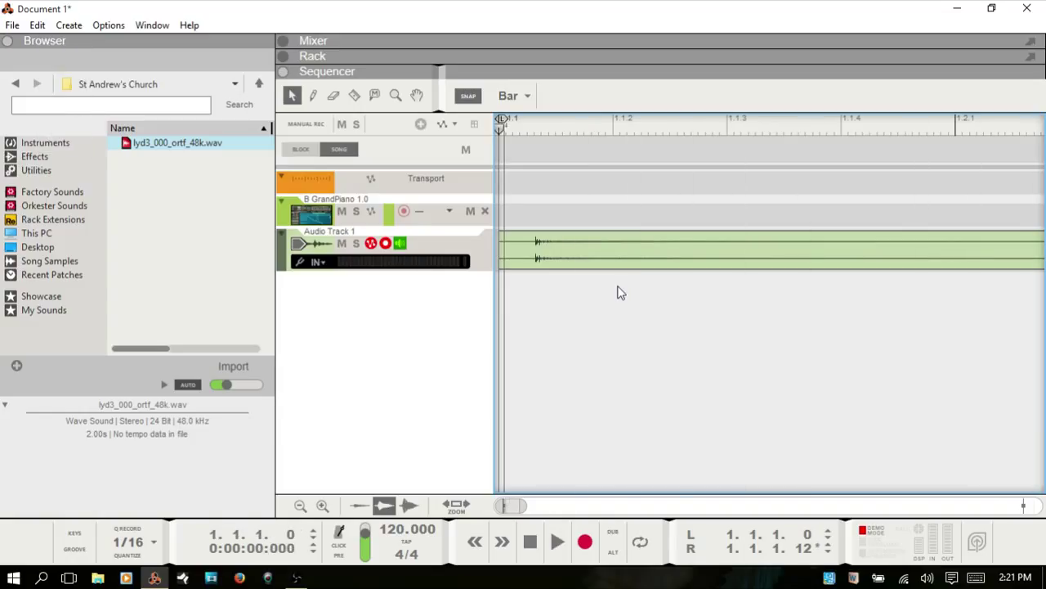
- Raise the system volume to 86 and play the St Andrew's Church impulse response from the start, stopping after it
key("XF86AudioRaiseVolume")
key("XF86AudioRaiseVolume")
key("XF86AudioRaiseVolume")
key("XF86AudioRaiseVolume")
key("XF86AudioRaiseVolume")
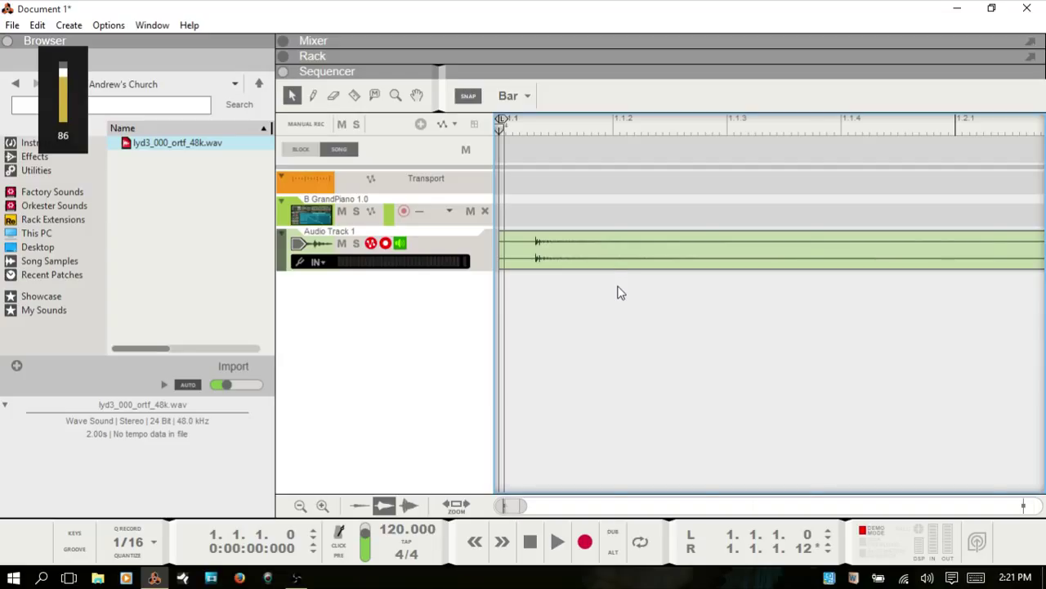
key("space")
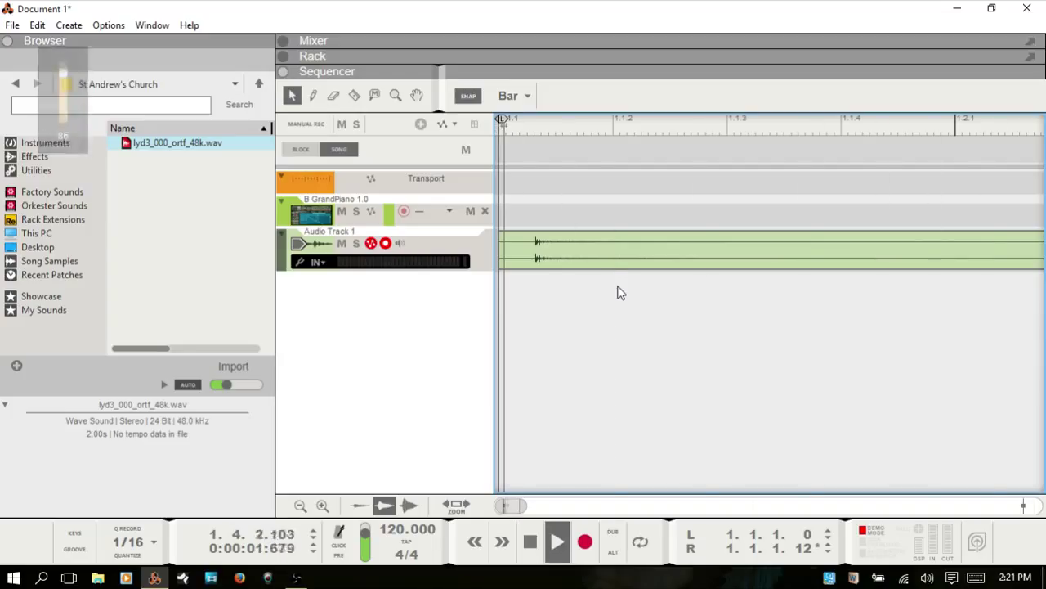
key("space")
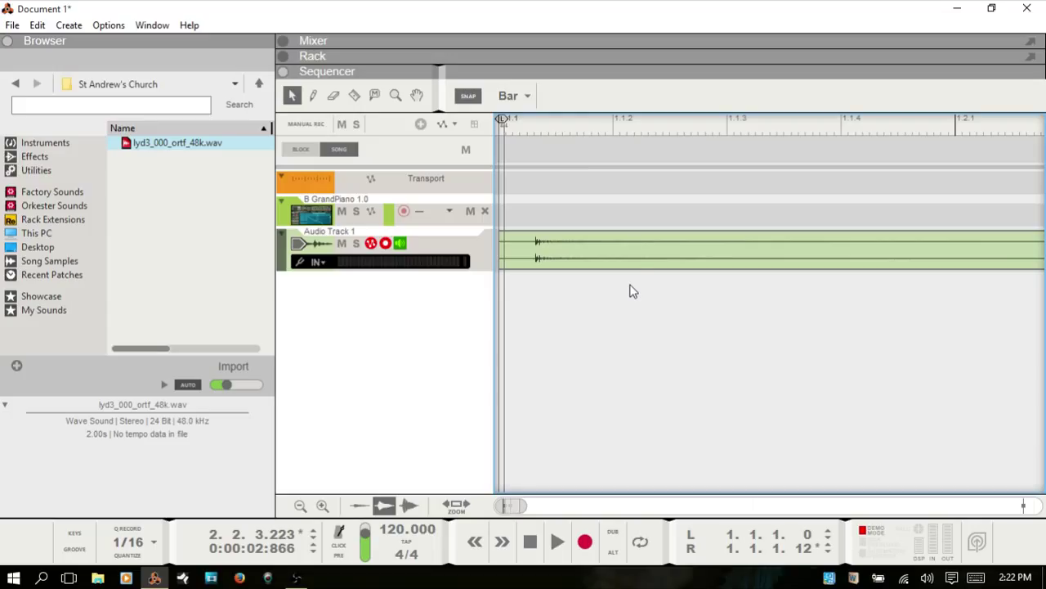
- Delete the lyd3_000_ortf_48k clip from Audio Track 1 and switch to the rack
left_click(632, 264)
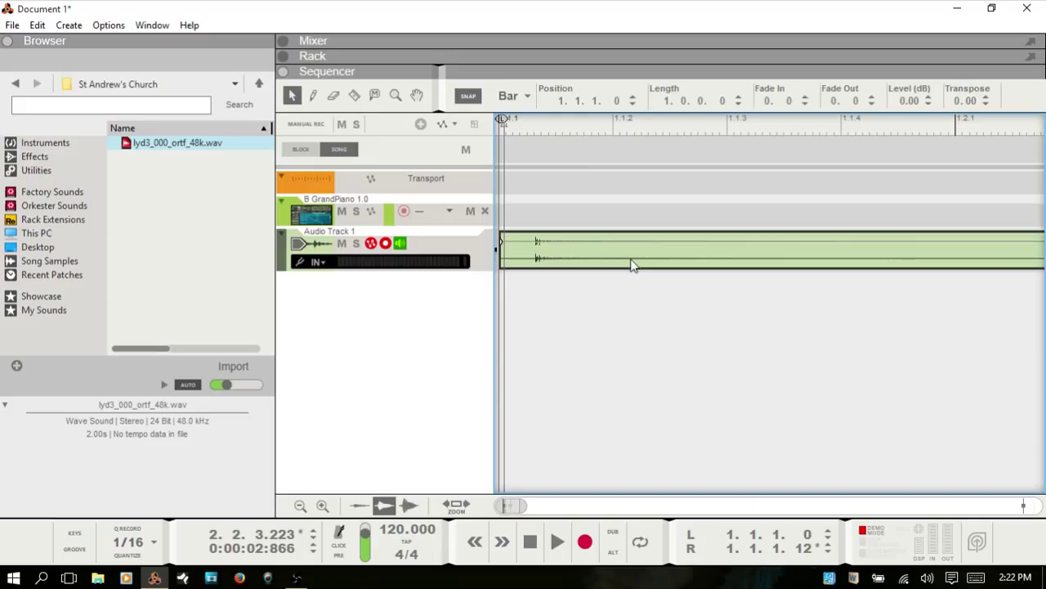
key("Delete")
key("F6")
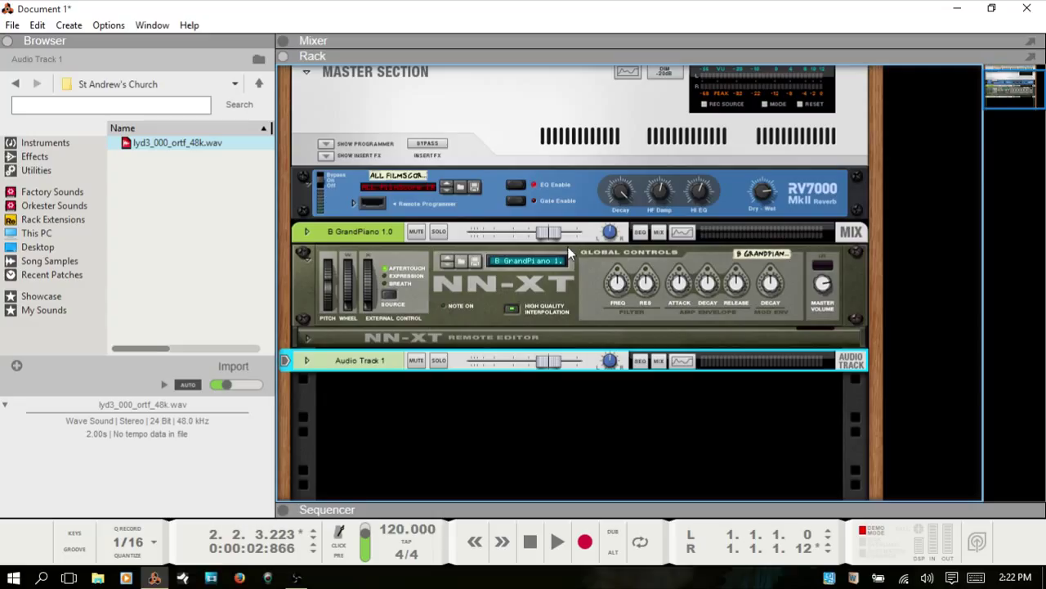
- Delete the B GrandPiano 1.0 device with its whole group, and delete Audio Track 1 from the rack
left_click(503, 184)
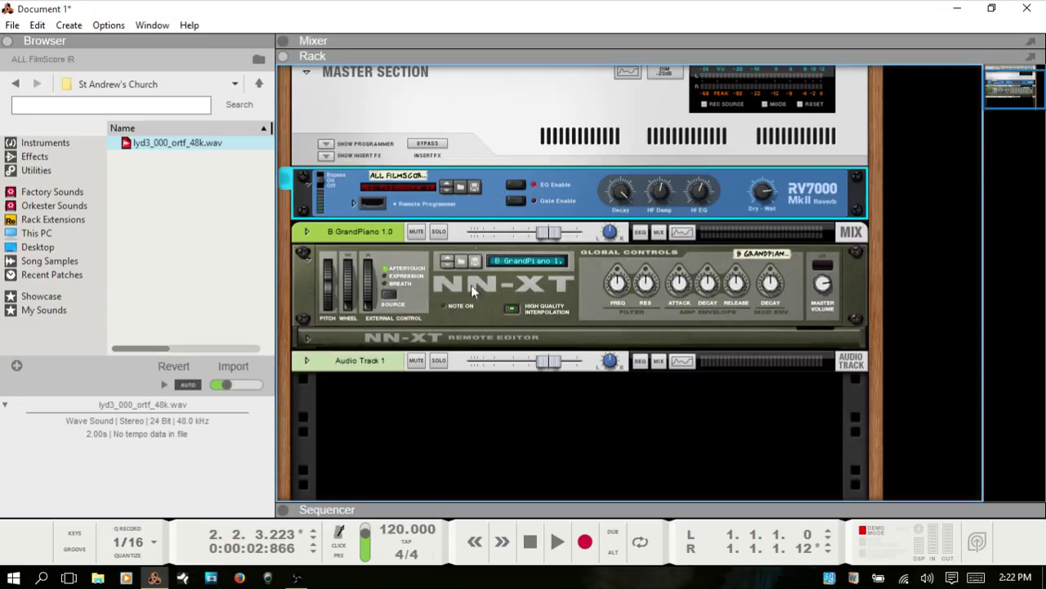
left_click(476, 293)
key("Delete")
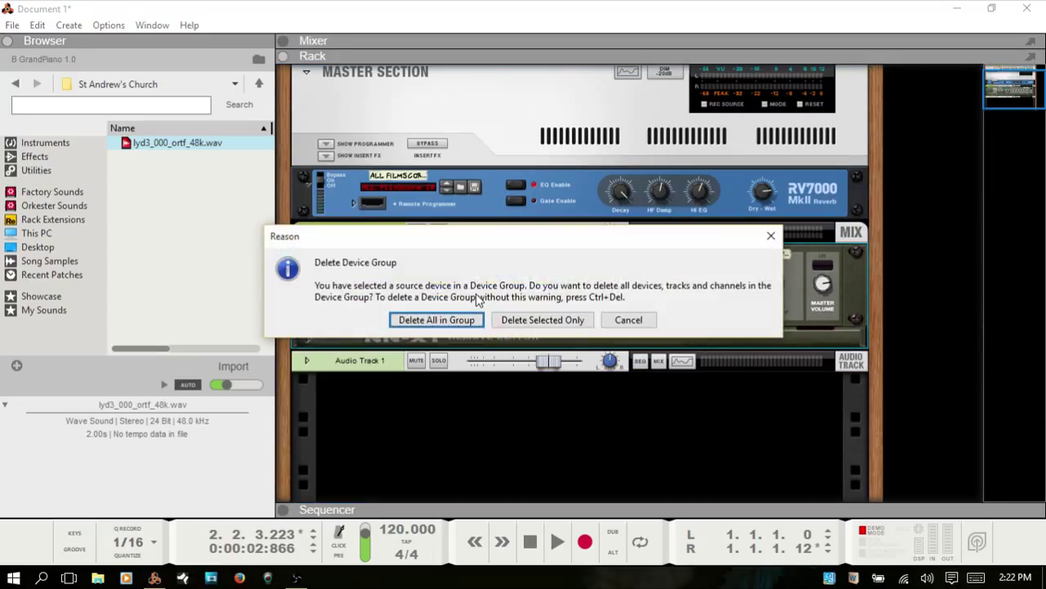
key("Return")
left_click(390, 309)
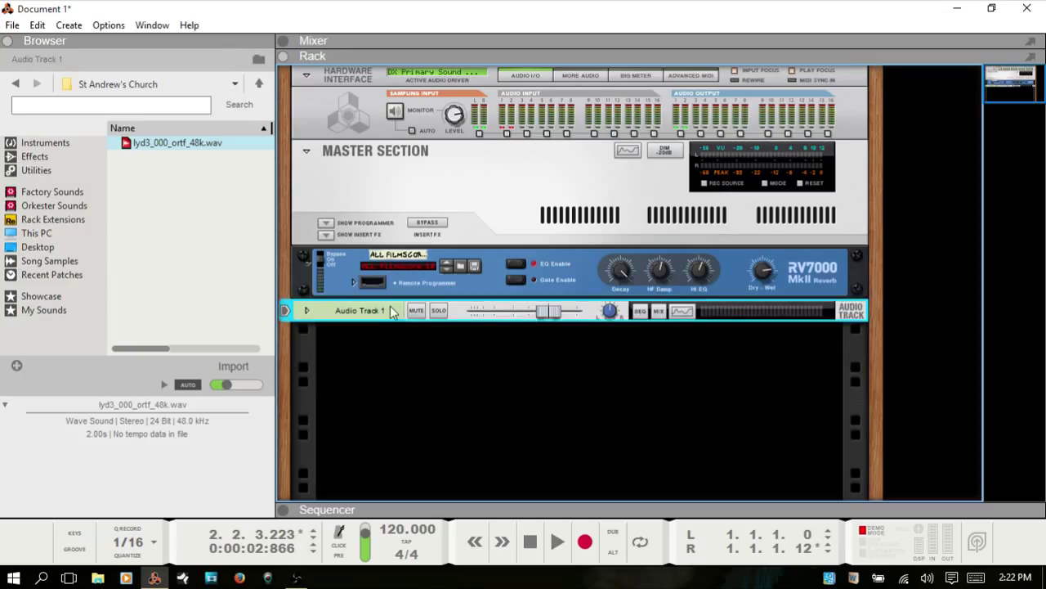
key("Delete")
key("Return")
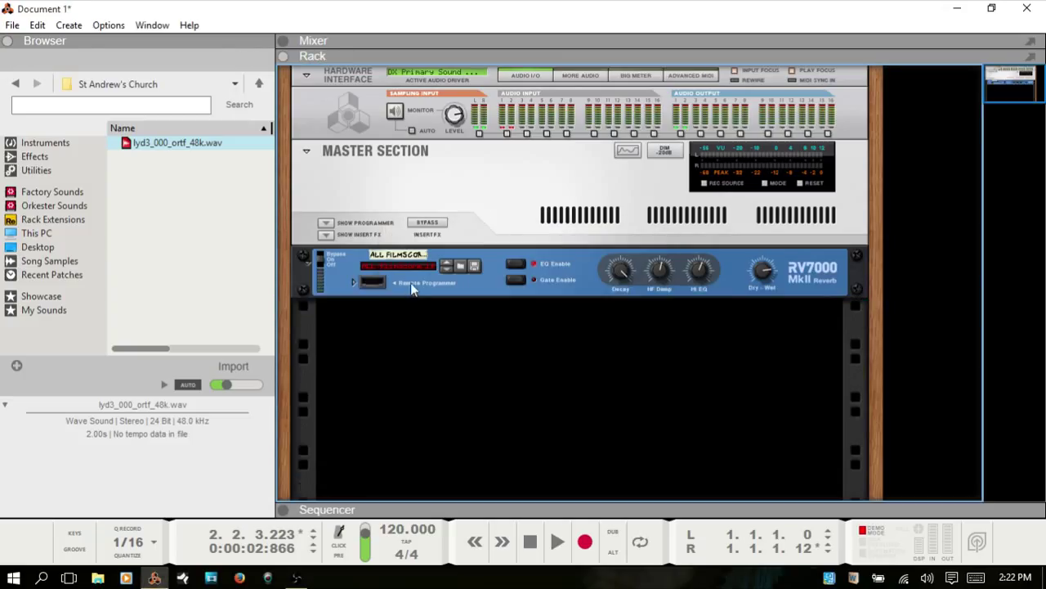
- Browse patches for the RV7000 reverb and load ALL Going to Church.rv7
left_click(419, 286)
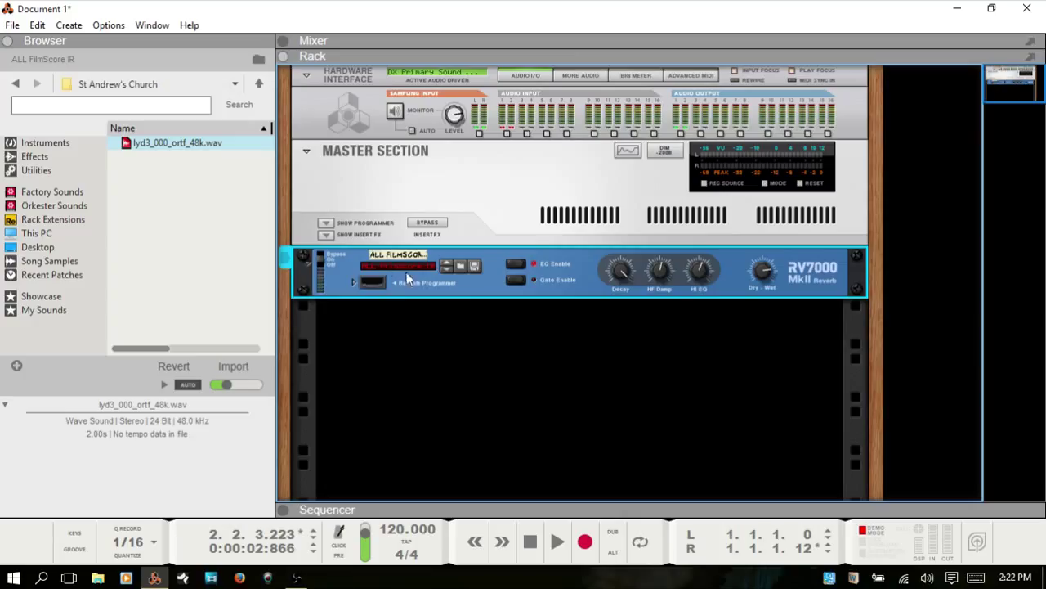
left_click(459, 267)
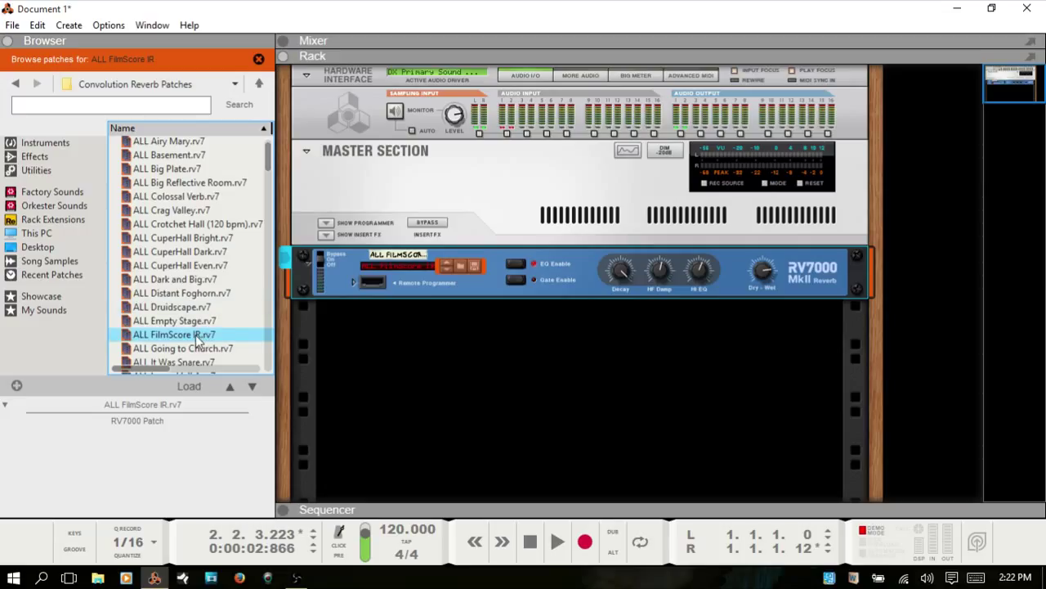
key("Down")
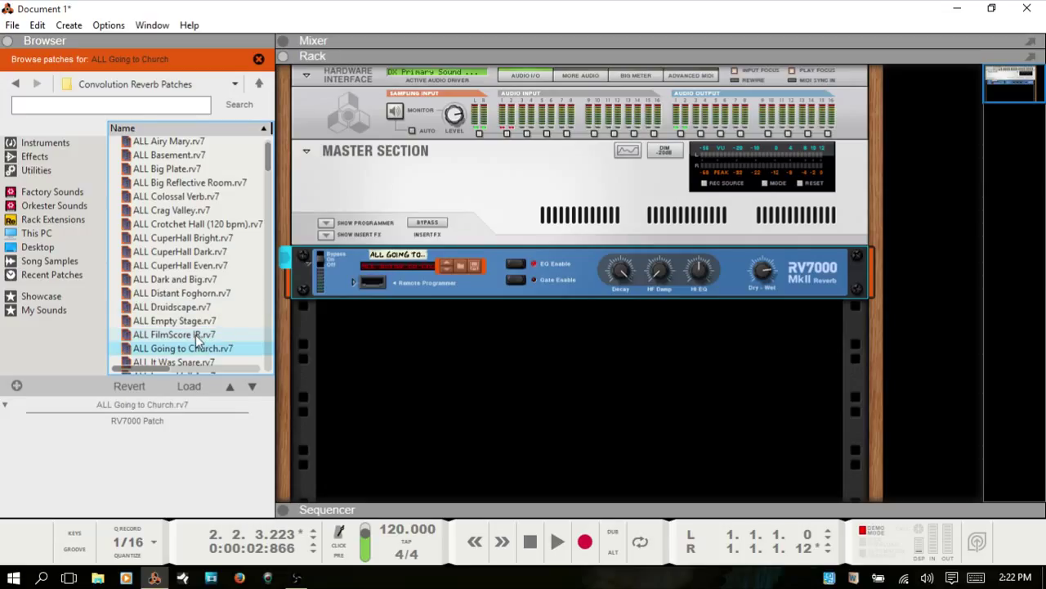
key("Down")
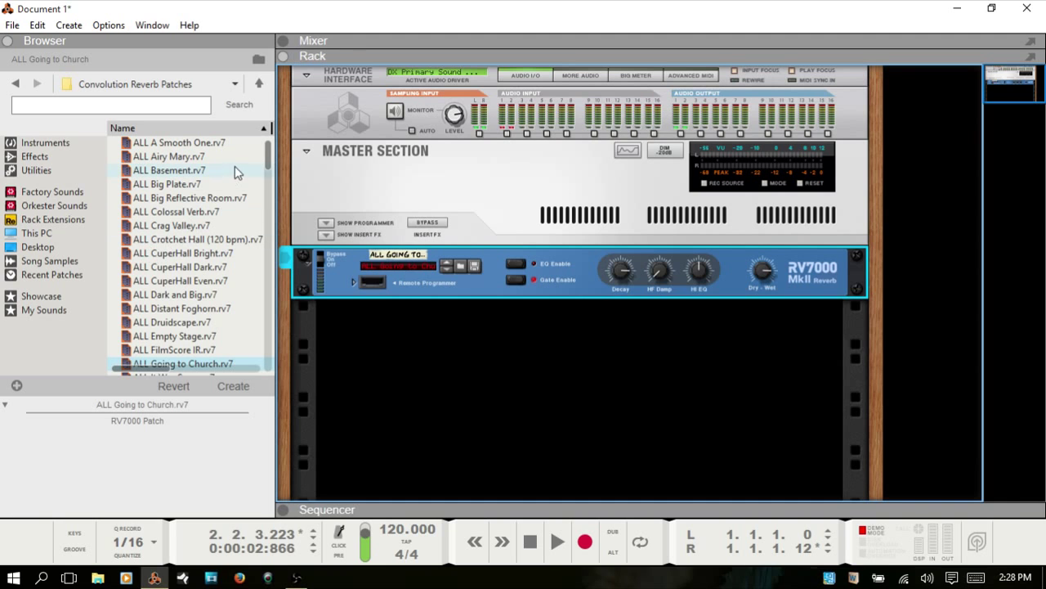
- Look through the whole Convolution Reverb Patches list, from the ALL patches to the VOX patches and back
left_click_drag(269, 159, 268, 249)
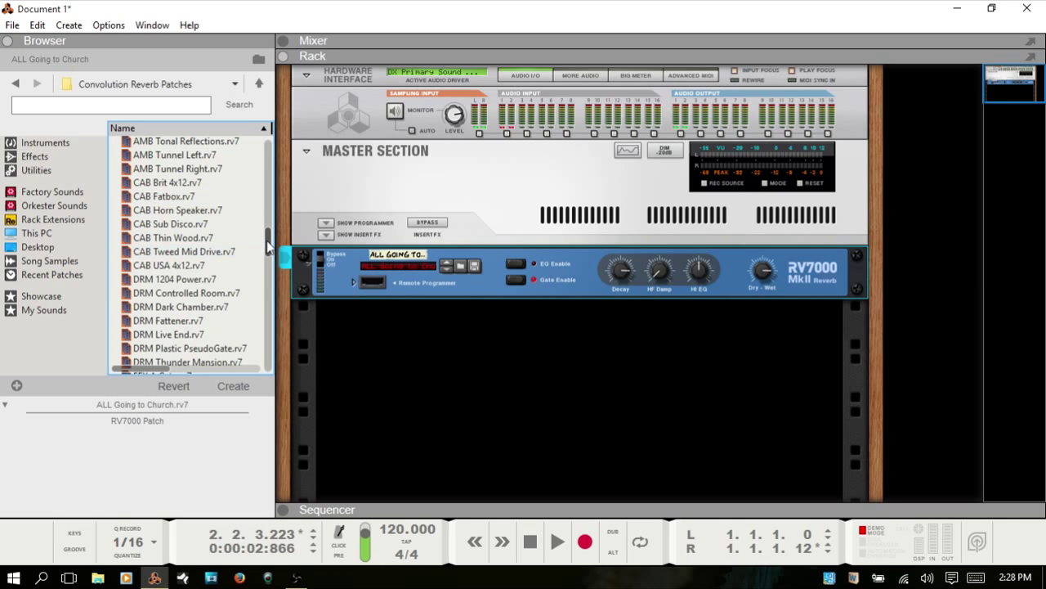
scroll(237, 254, "down", 3)
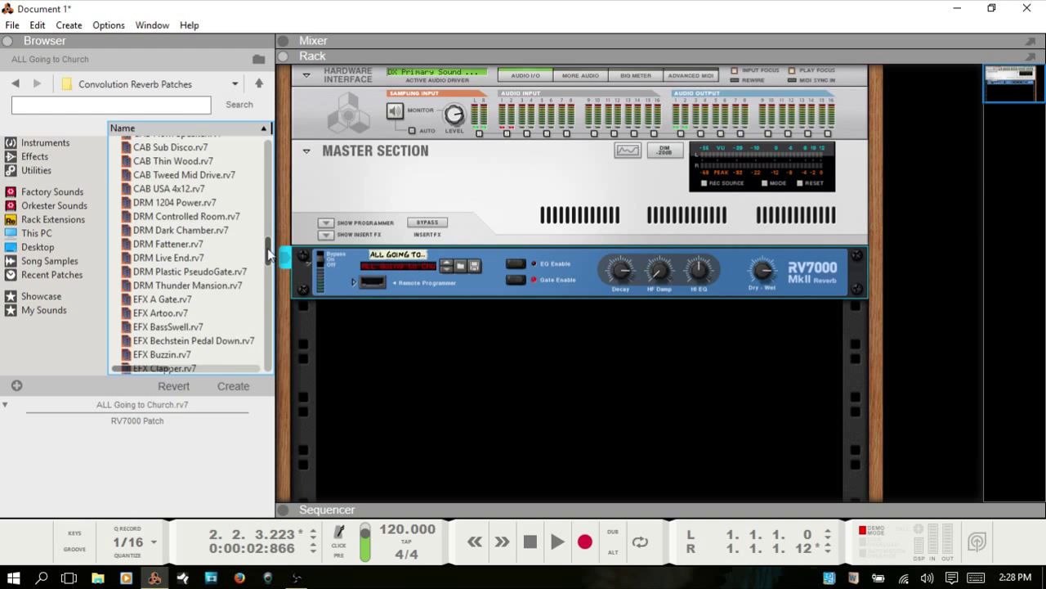
scroll(269, 254, "down", 5)
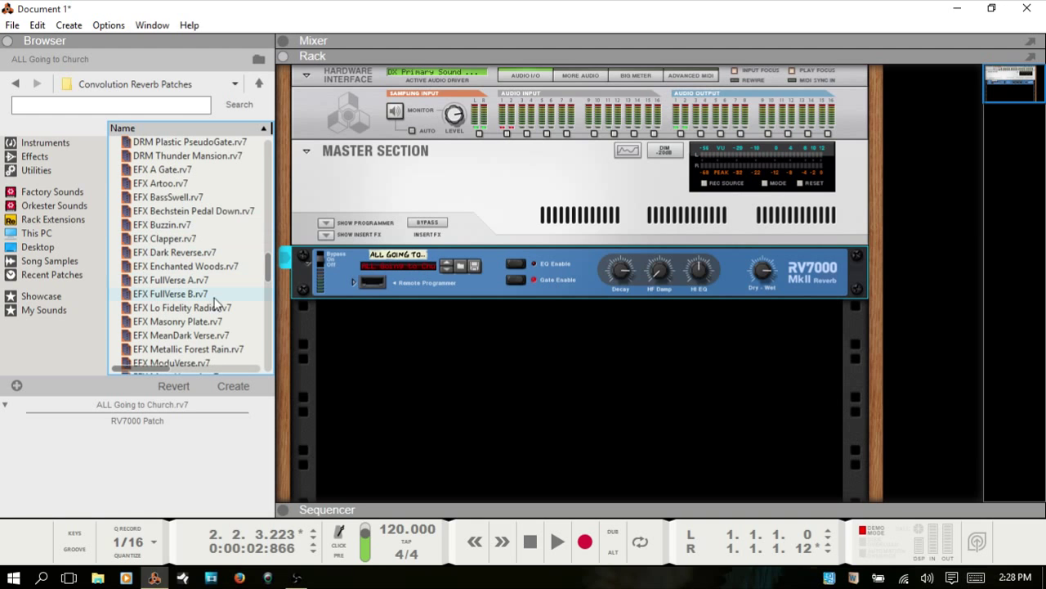
left_click_drag(268, 270, 270, 359)
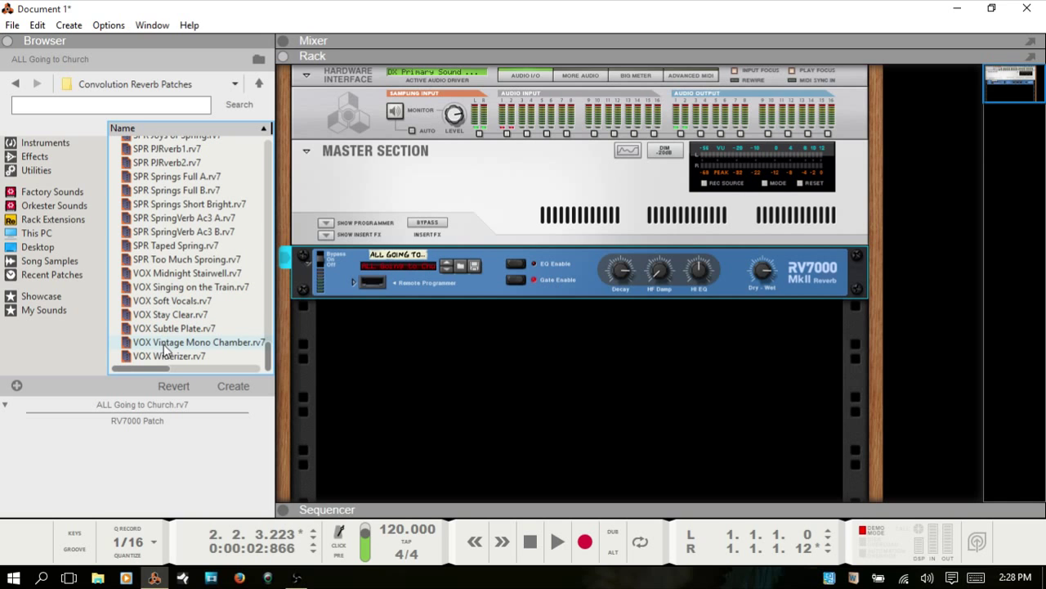
left_click_drag(263, 362, 275, 160)
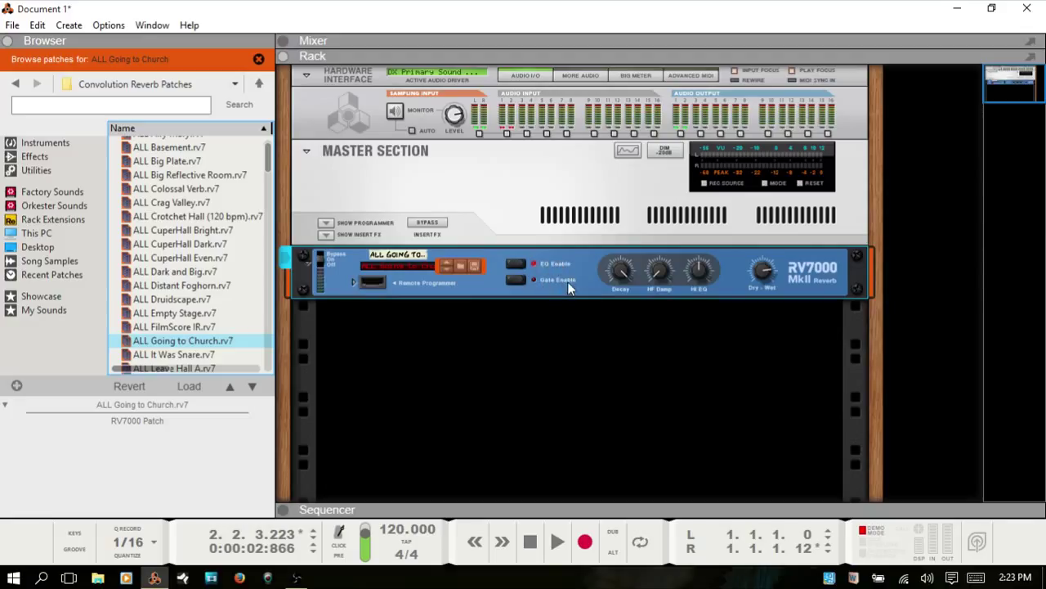
- Adjust the Decay amount on the RV7000's front panel
left_click(621, 279)
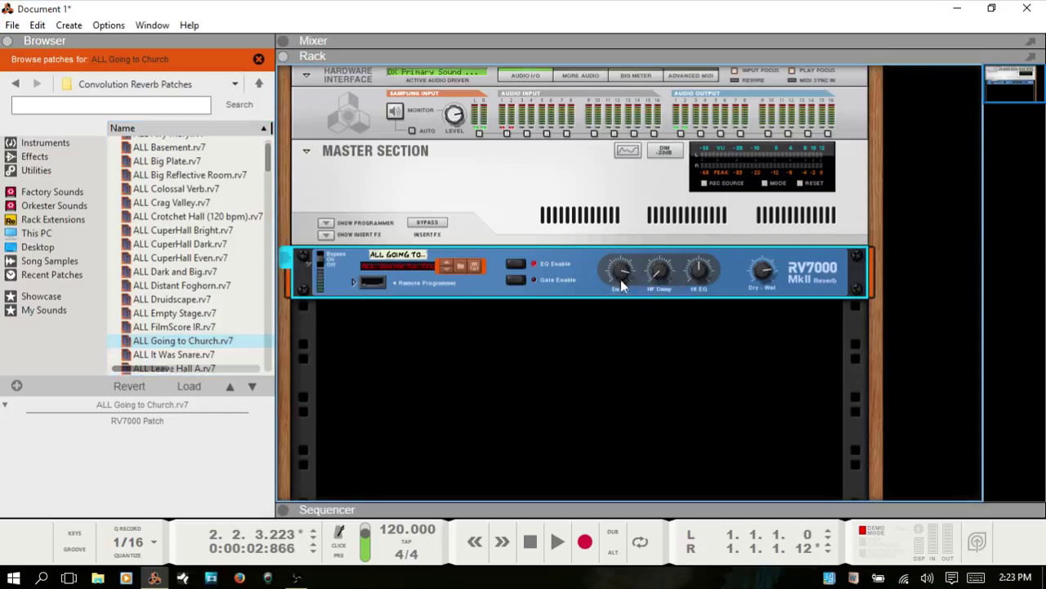
mouse_move(621, 279)
left_mouse_down()
mouse_move(621, 300)
mouse_move(619, 260)
left_mouse_up()
mouse_move(763, 273)
- Expand the RV7000's remote programmer and cycle the reverb algorithm to Plate and back to Convolution
left_click(354, 282)
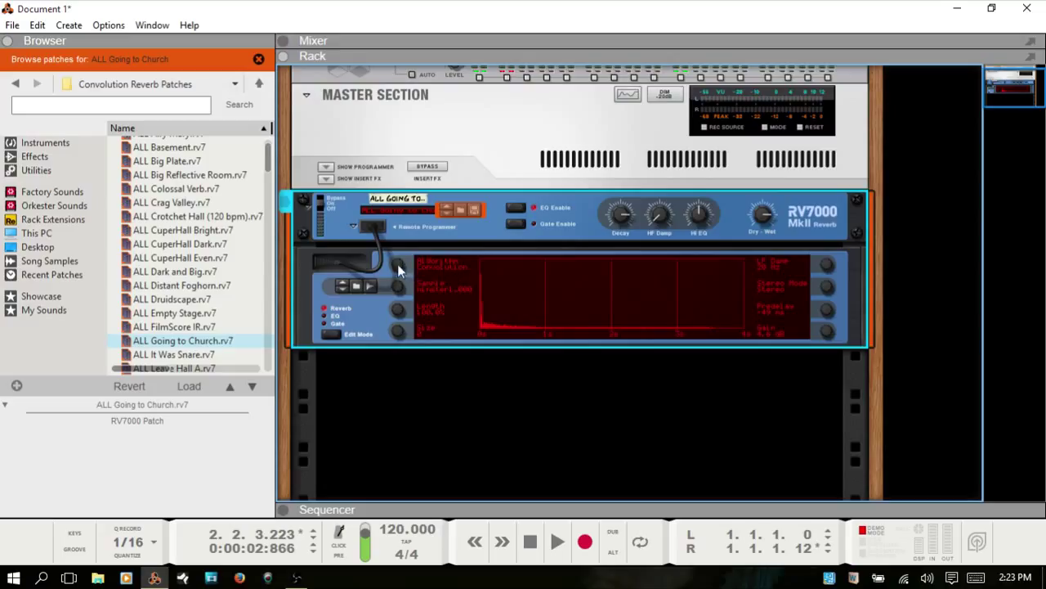
left_click_drag(399, 276, 395, 299)
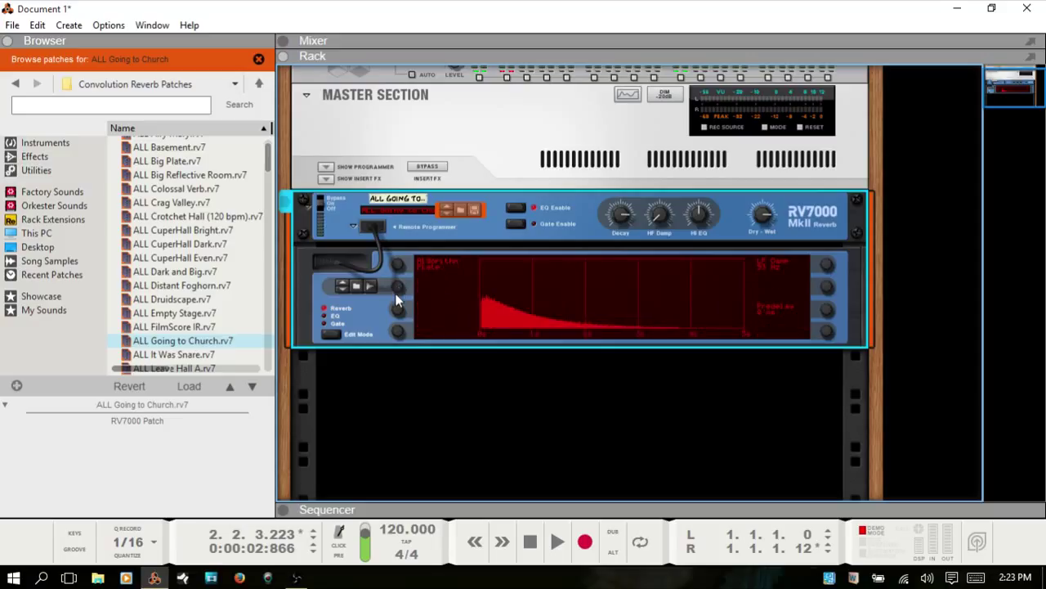
left_click_drag(395, 301, 400, 268)
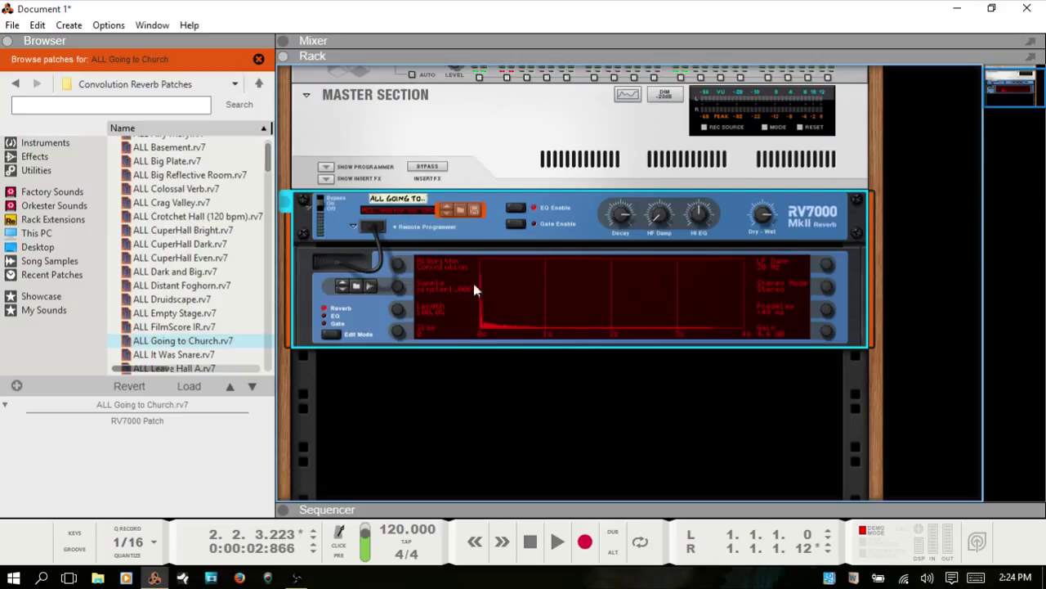
- Show the RV7000's EQ settings, flatten the low band to 0.0 dB gain, and adjust the parametric band
left_click(516, 207)
left_click(325, 320)
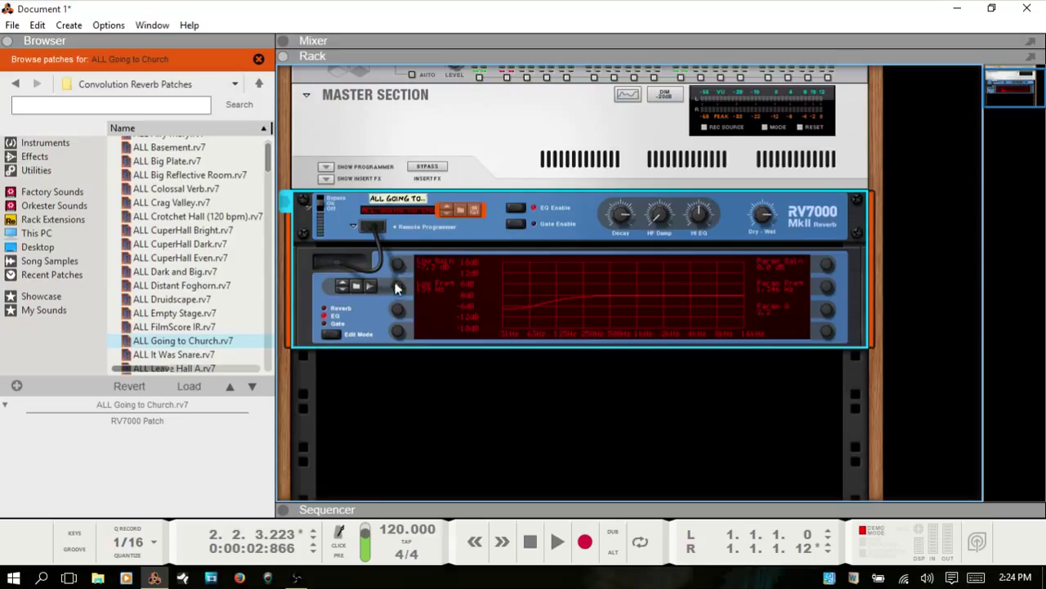
mouse_move(398, 268)
left_mouse_down()
mouse_move(399, 251)
mouse_move(407, 306)
mouse_move(407, 284)
left_mouse_up()
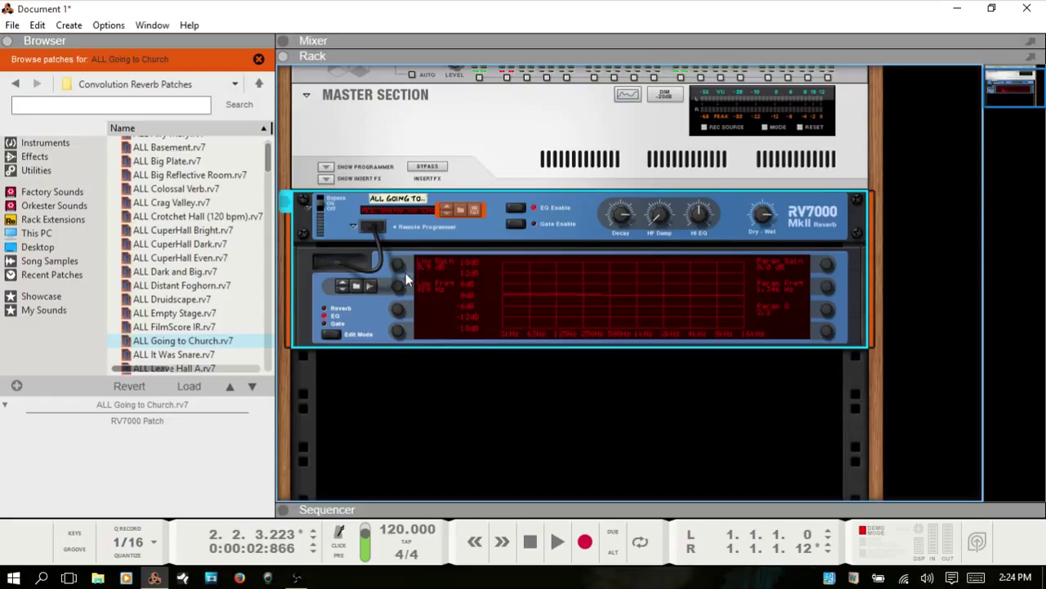
mouse_move(824, 270)
left_mouse_down()
mouse_move(828, 299)
mouse_move(822, 287)
left_mouse_up()
- Enable the RV7000's gate, show its gate settings, and adjust the threshold and attack
left_click(514, 226)
left_click(327, 325)
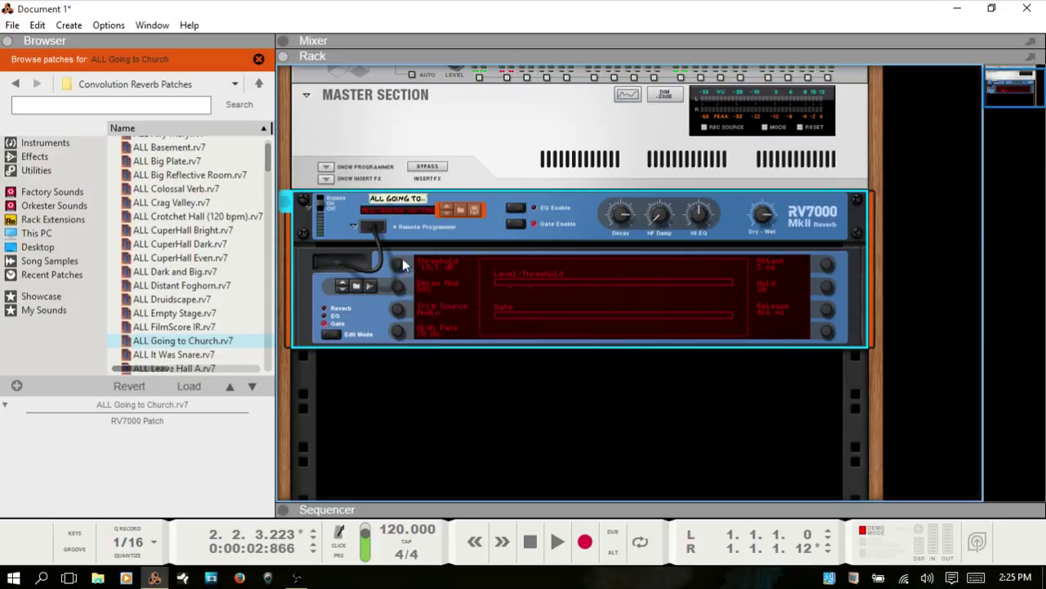
mouse_move(403, 258)
left_mouse_down()
mouse_move(404, 247)
mouse_move(397, 276)
left_mouse_up()
left_click_drag(826, 258, 820, 280)
- Cycle the remote programmer's edit mode to Reverb and collapse the programmer
left_click(329, 335)
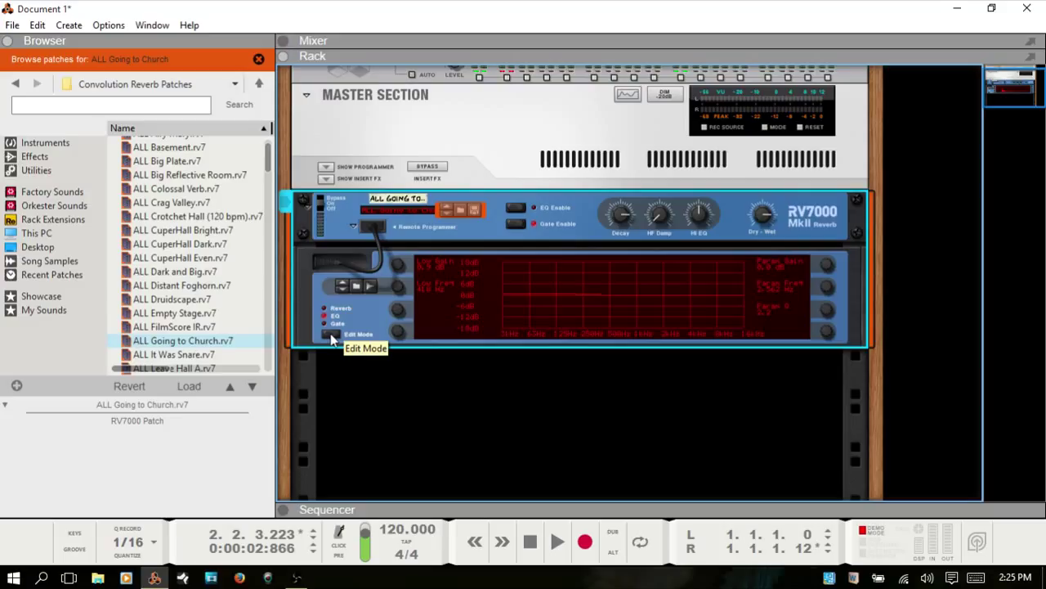
left_click(331, 336)
left_click(331, 336)
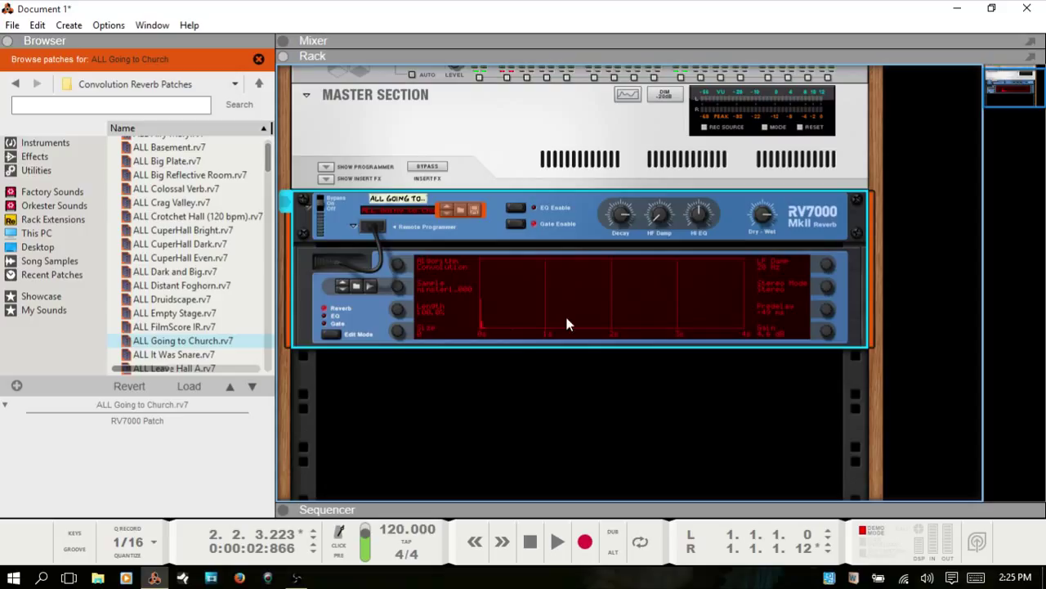
left_click(353, 227)
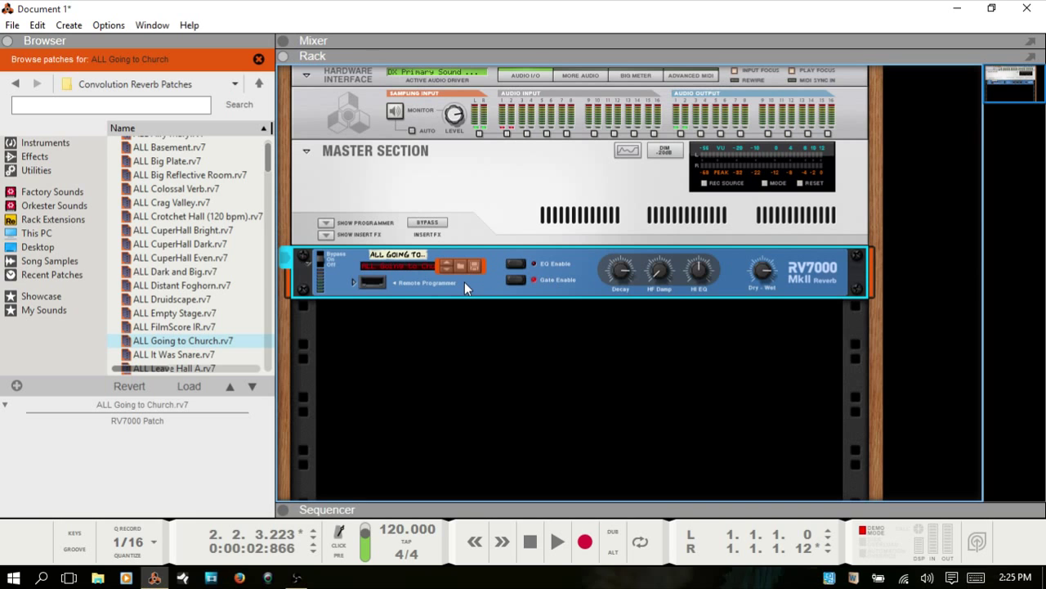
- Examine the cable routing on the back of the rack, reducing and restoring the cable display
key("Tab")
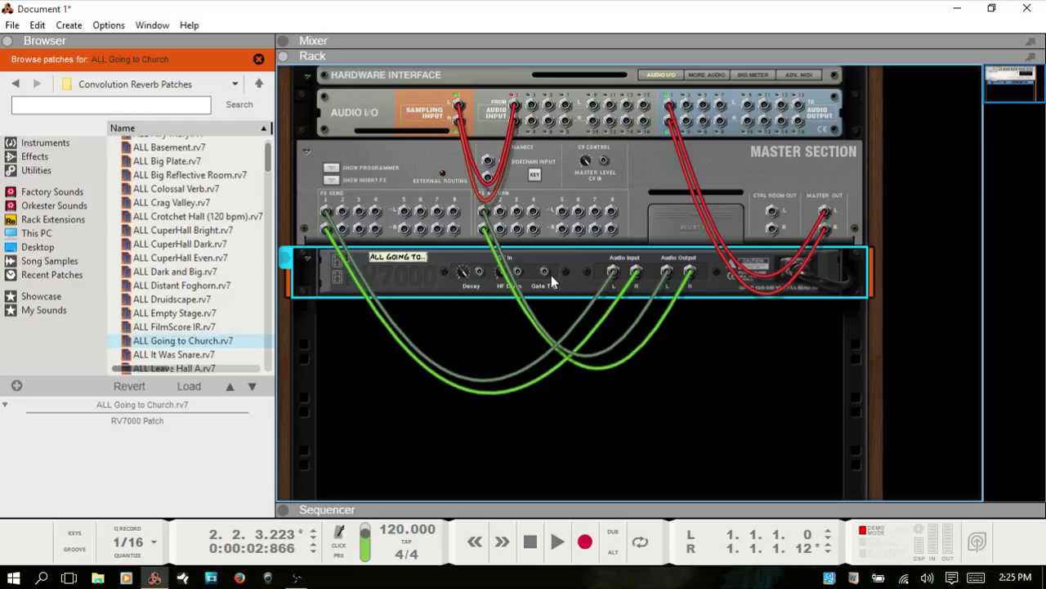
key("l")
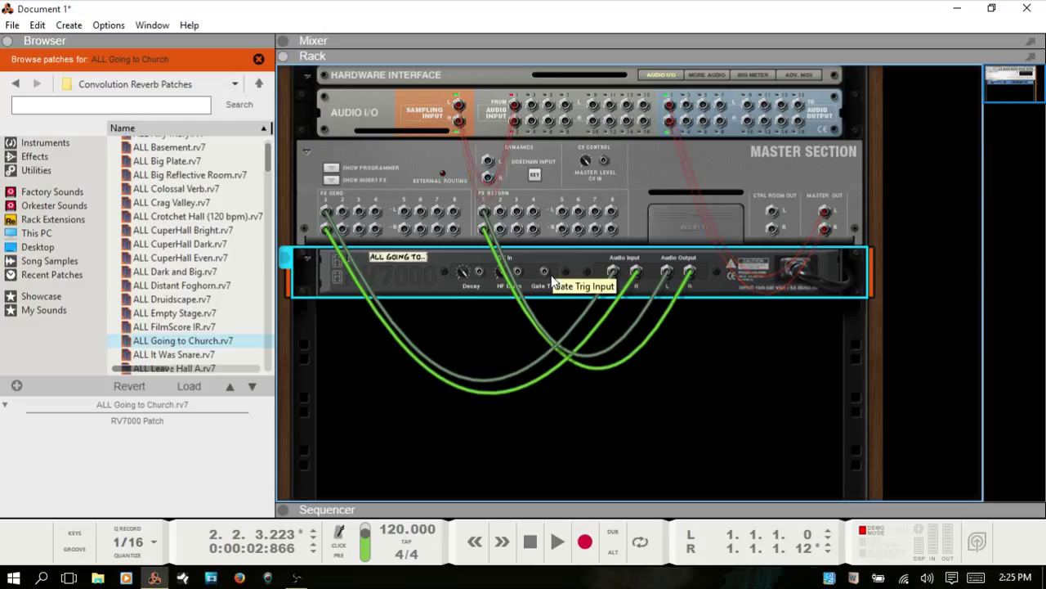
key("l")
left_click(648, 171)
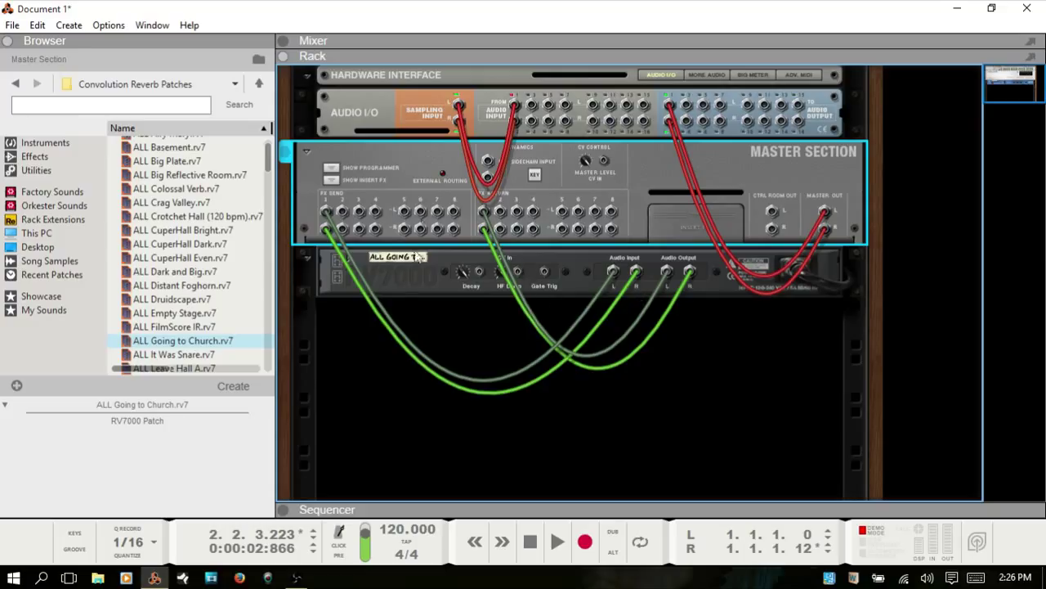
left_click(393, 107)
key("l")
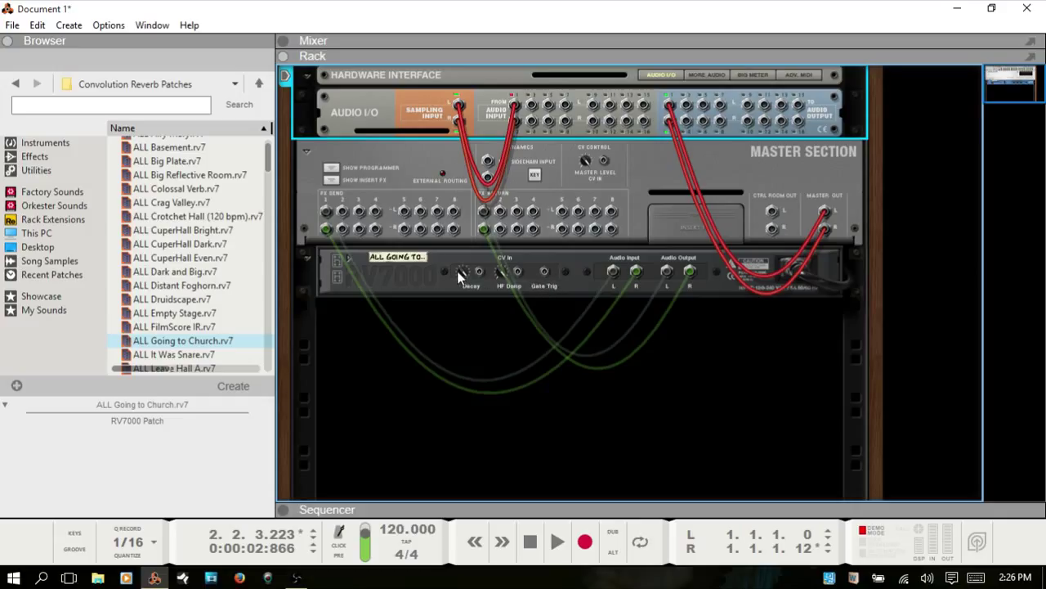
- Return to the front of the rack and expand the RV7000's remote programmer
key("Tab")
key("Tab")
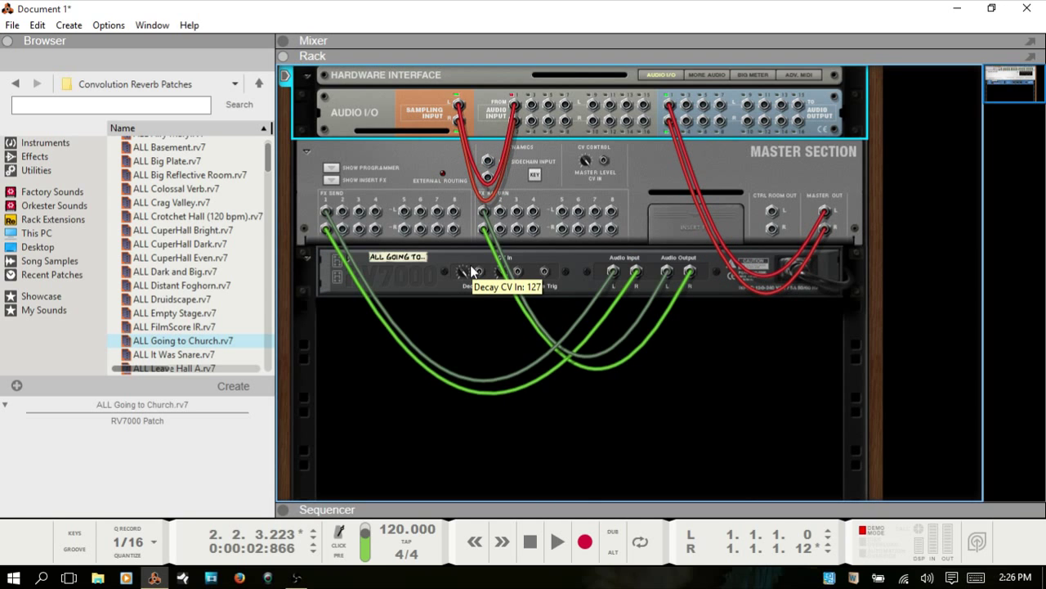
key("Tab")
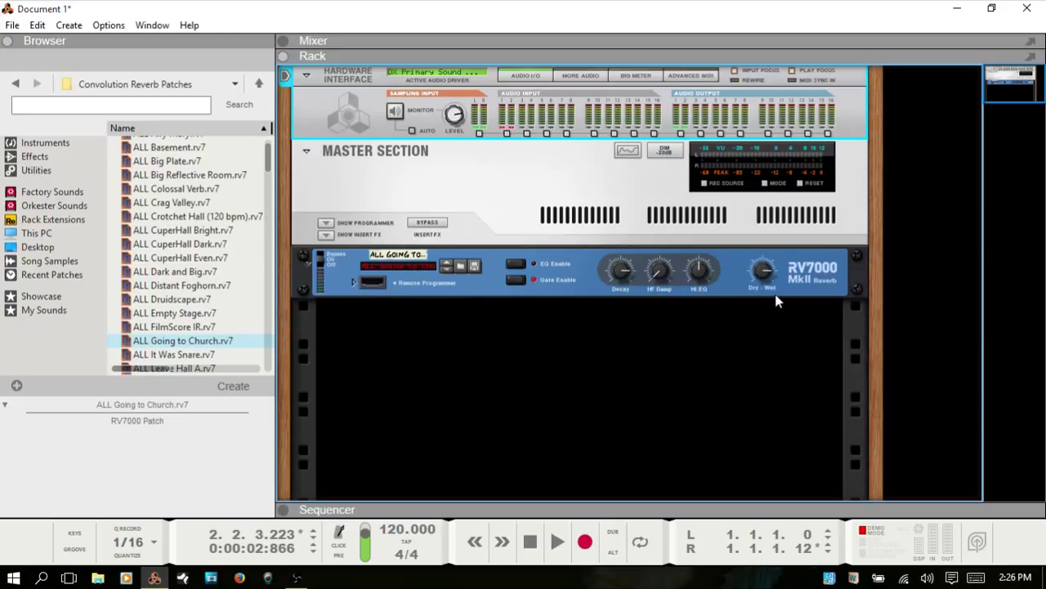
left_click(354, 282)
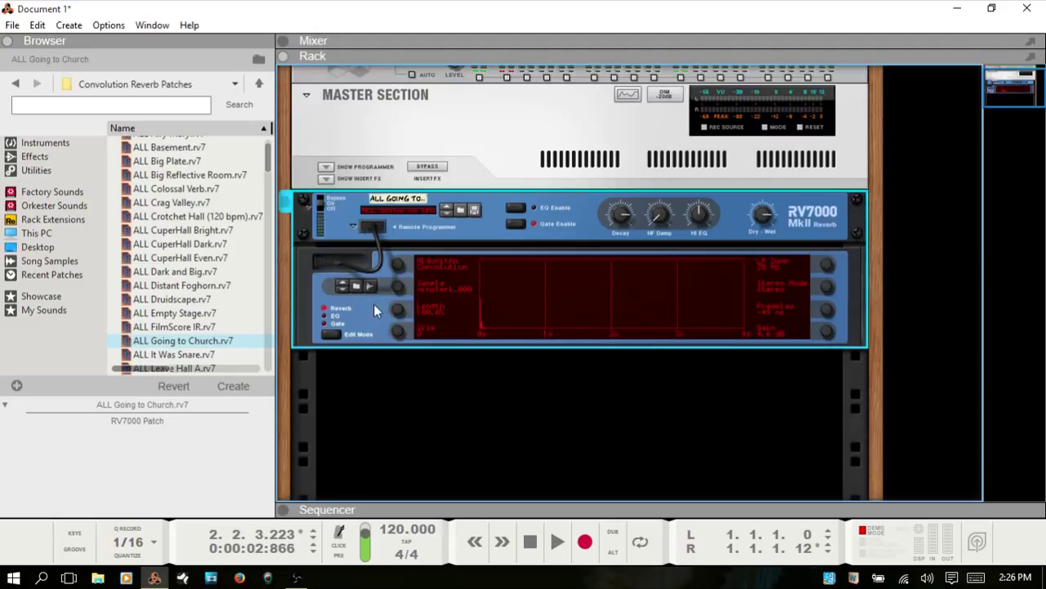